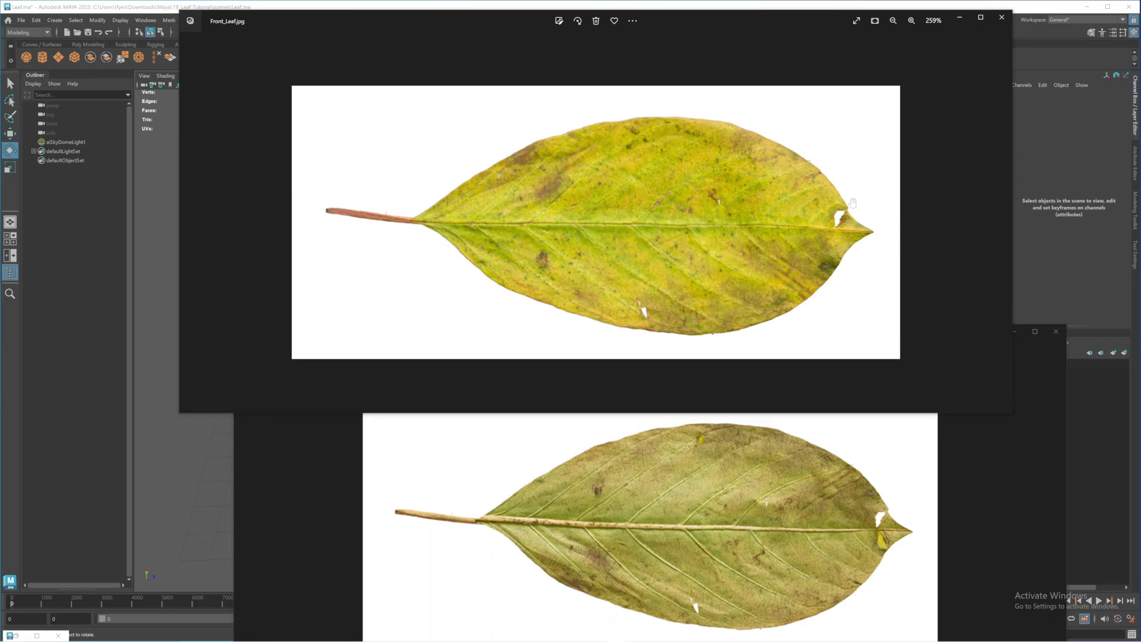
Minimize the Front_Leaf.jpg and Back_Leaf.jpg reference images to clear the perspective view
click(961, 19)
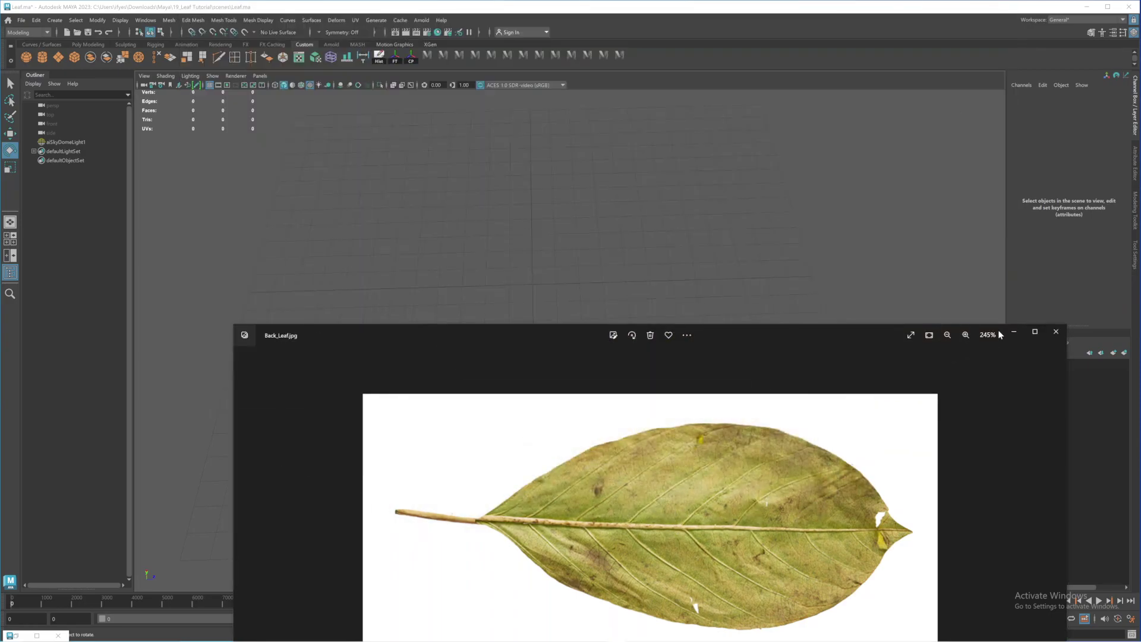
click(1014, 335)
mouse_move(569, 305)
alt+mouse_down()
mouse_move(548, 282)
mouse_move(569, 327)
alt+mouse_up()
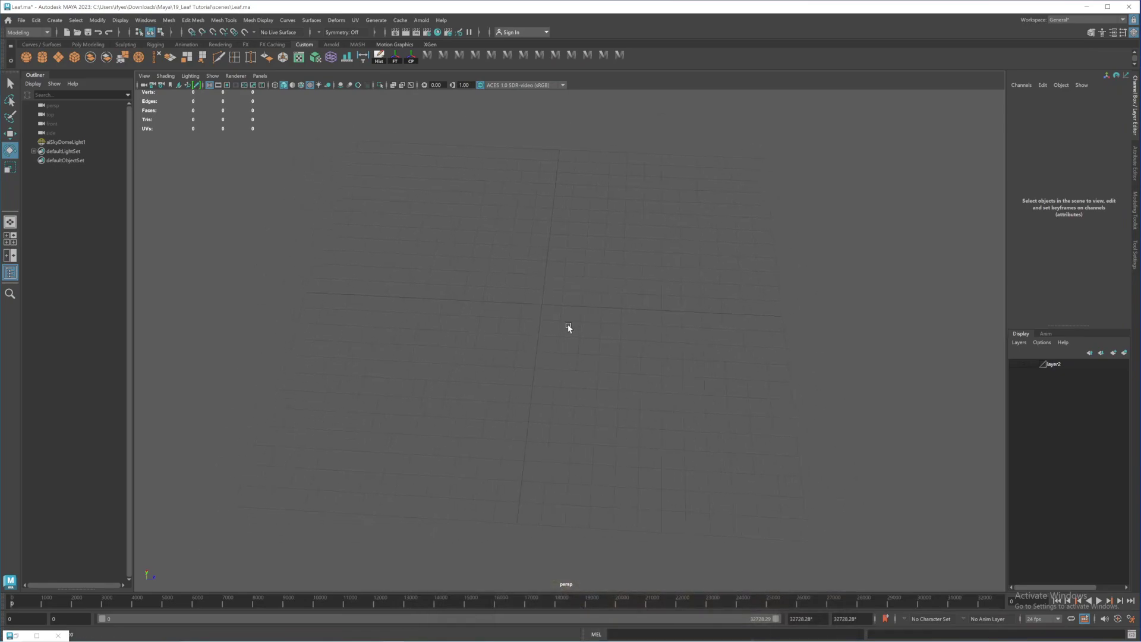
Create a polygon plane at the origin and enlarge it to a scale of about 11 in X and 9 in Z
click(59, 57)
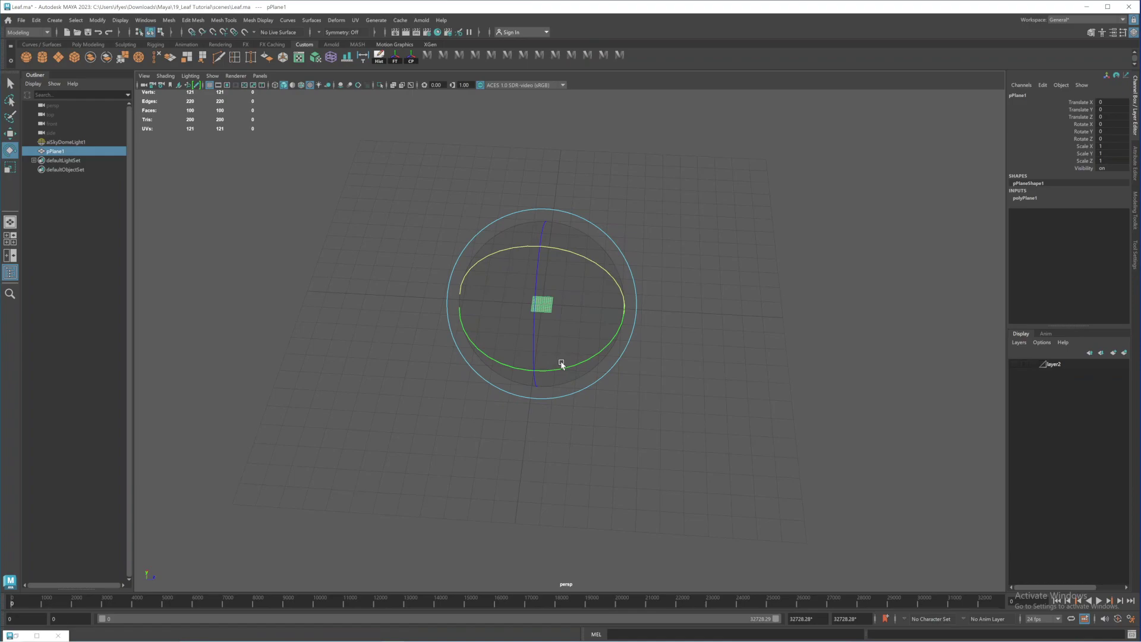
key(r)
mouse_move(542, 304)
mouse_down()
mouse_move(597, 381)
mouse_move(632, 400)
mouse_move(581, 378)
mouse_move(571, 352)
mouse_move(640, 214)
mouse_move(698, 184)
mouse_move(538, 320)
mouse_up()
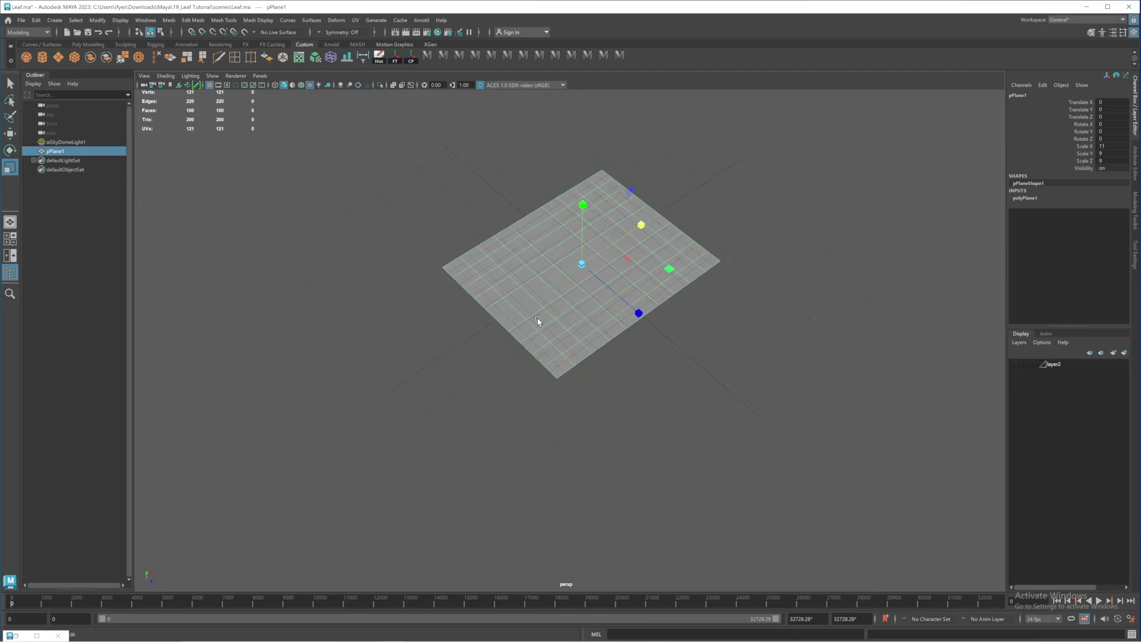
Stretch the plane to a scale of about 23.1 in X and 15.3 in Z, and raise it to about 0.43 in Y
drag(642, 227, 665, 222)
drag(582, 264, 689, 236)
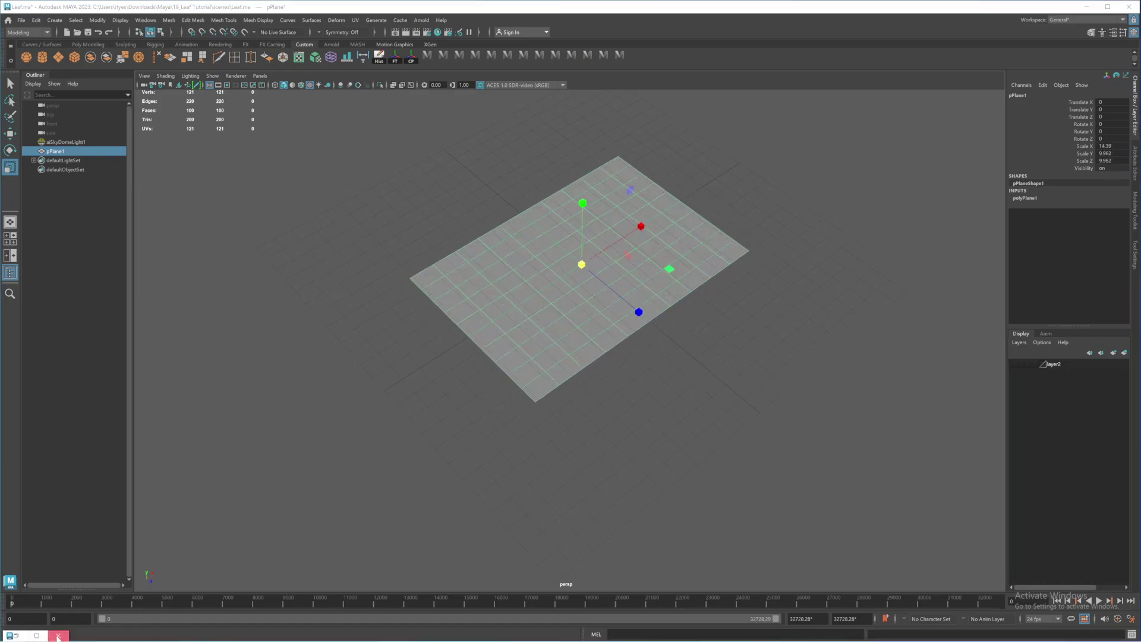
drag(582, 266, 710, 268)
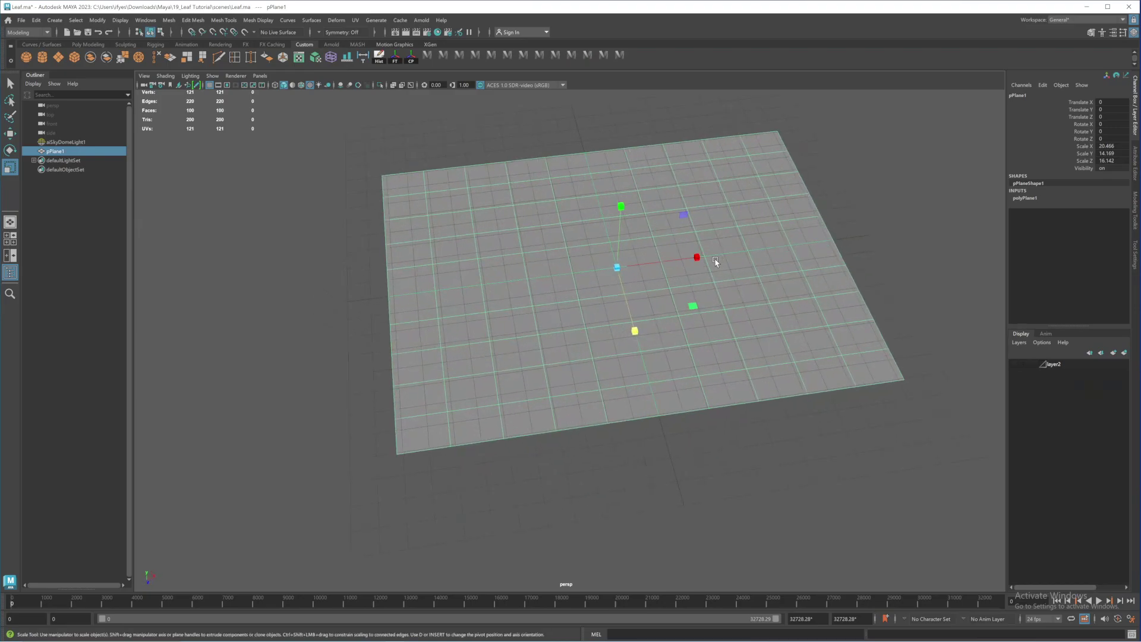
mouse_move(716, 262)
mouse_down()
mouse_move(725, 267)
mouse_move(696, 256)
mouse_up()
drag(638, 332, 598, 329)
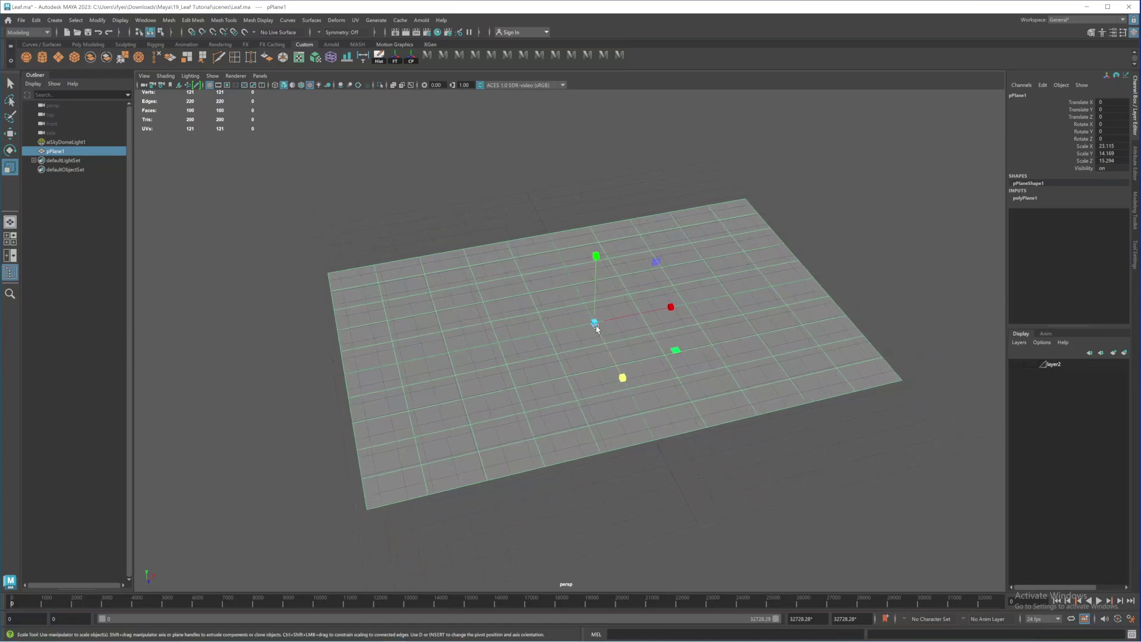
key(w)
drag(598, 255, 754, 215)
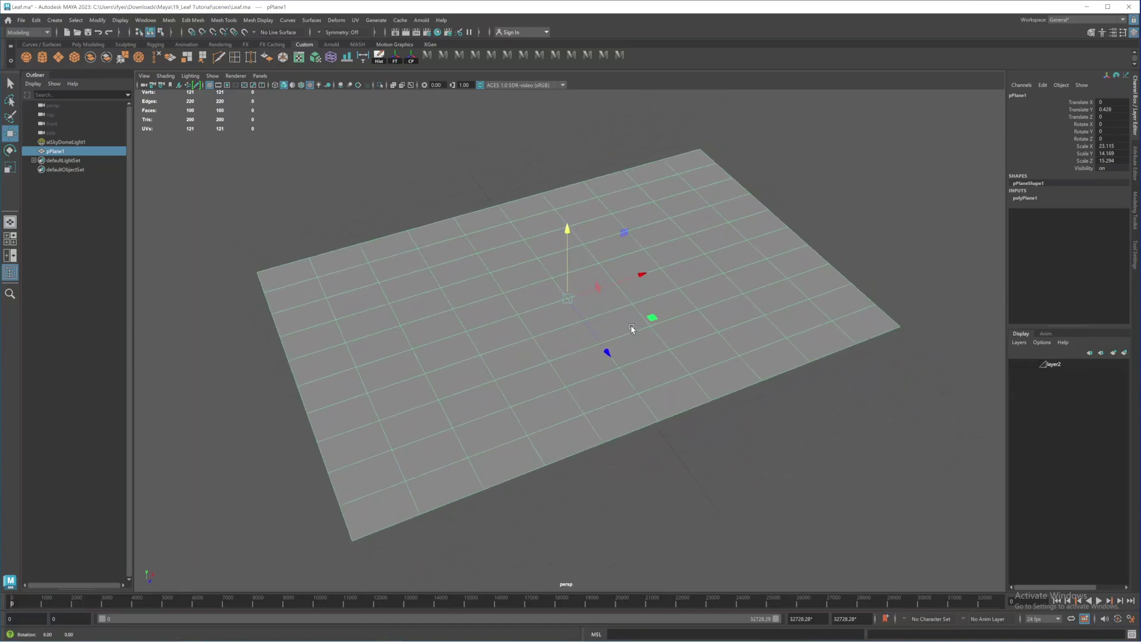
Assign a new aiStandardSurface material to the plane
alt+drag(605, 353, 542, 245)
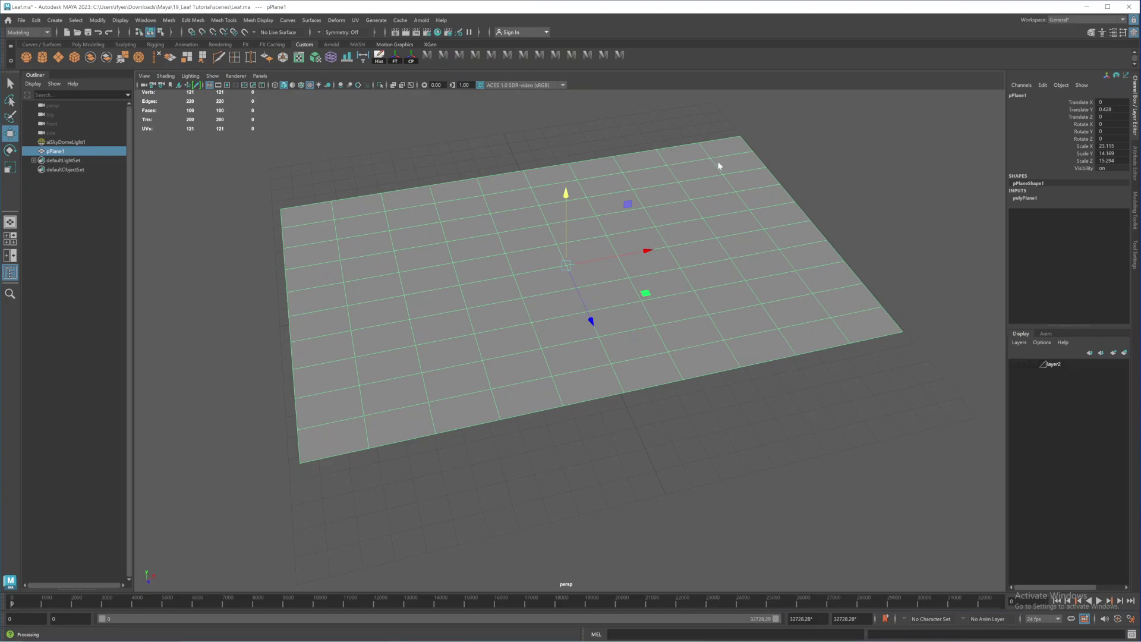
right_drag(718, 162, 721, 272)
mouse_move(738, 402)
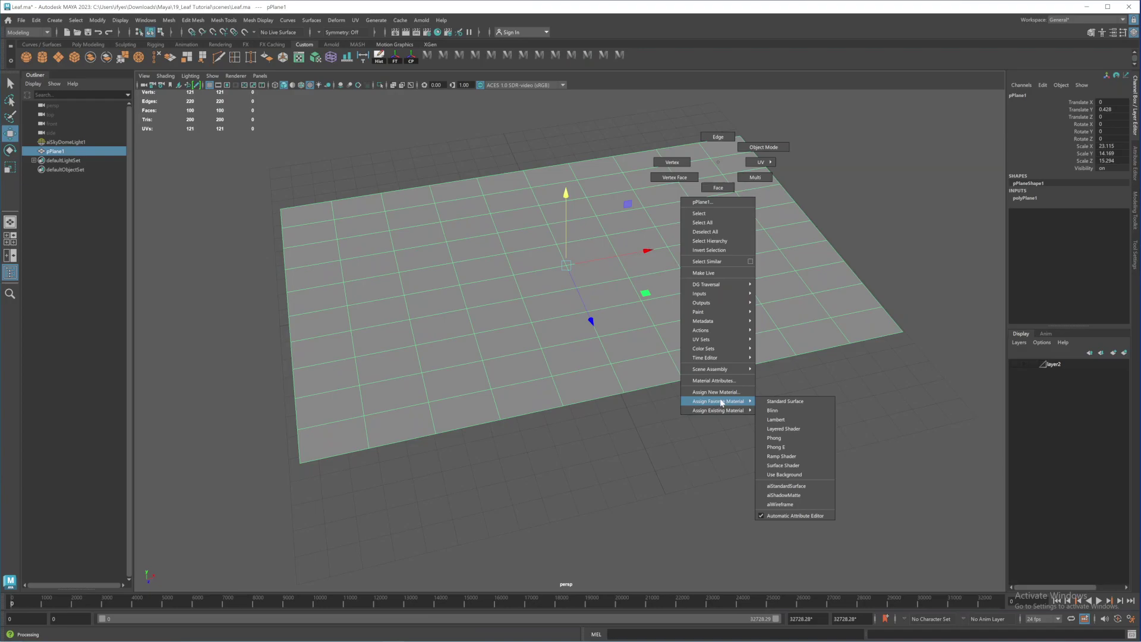
click(727, 392)
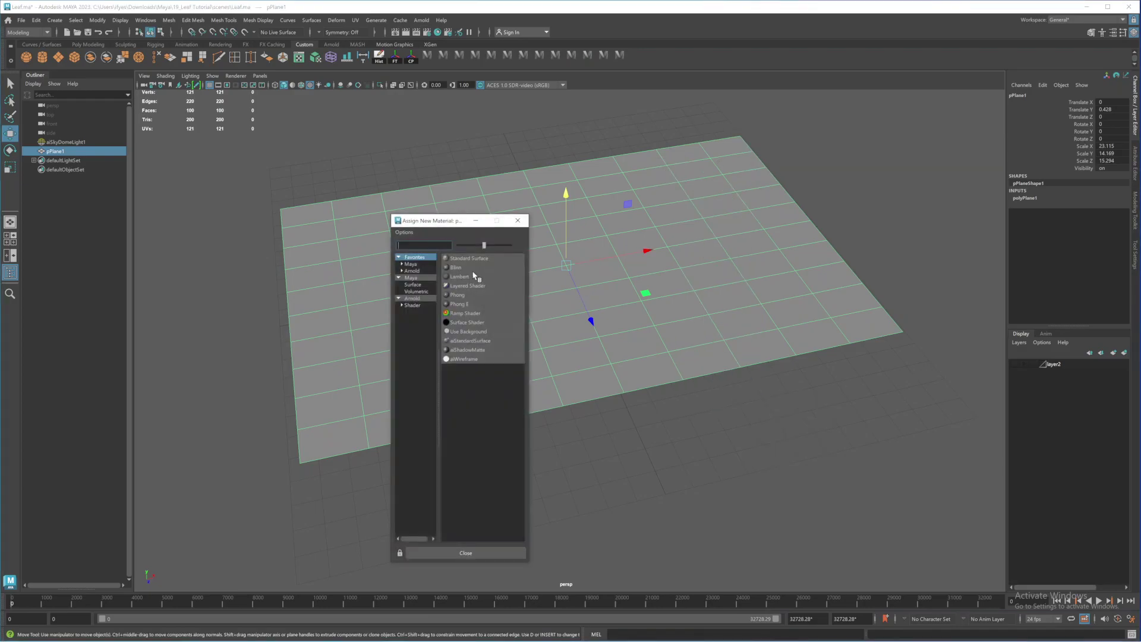
click(470, 340)
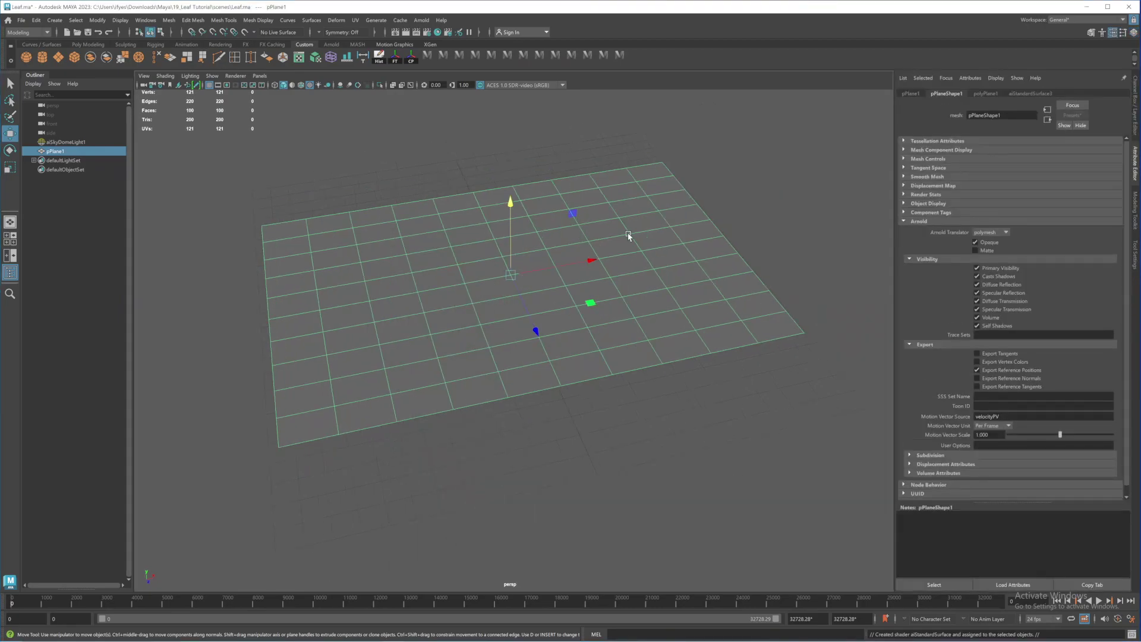
Rename the plane's aiStandardSurface material as Leaf_MTL
alt+drag(668, 240, 574, 268)
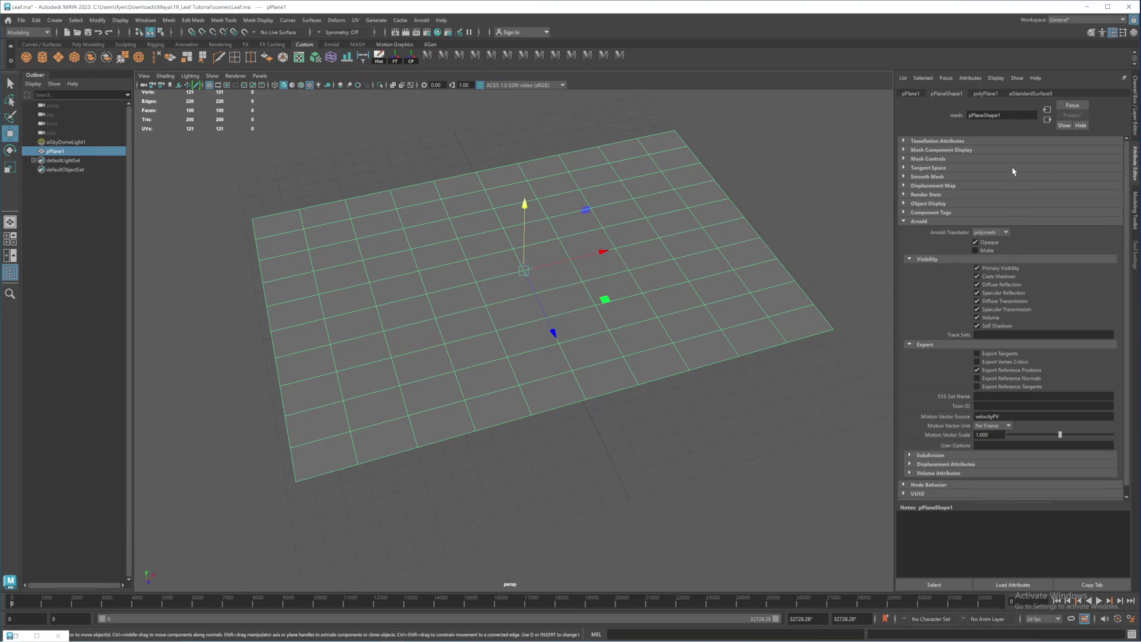
click(1028, 93)
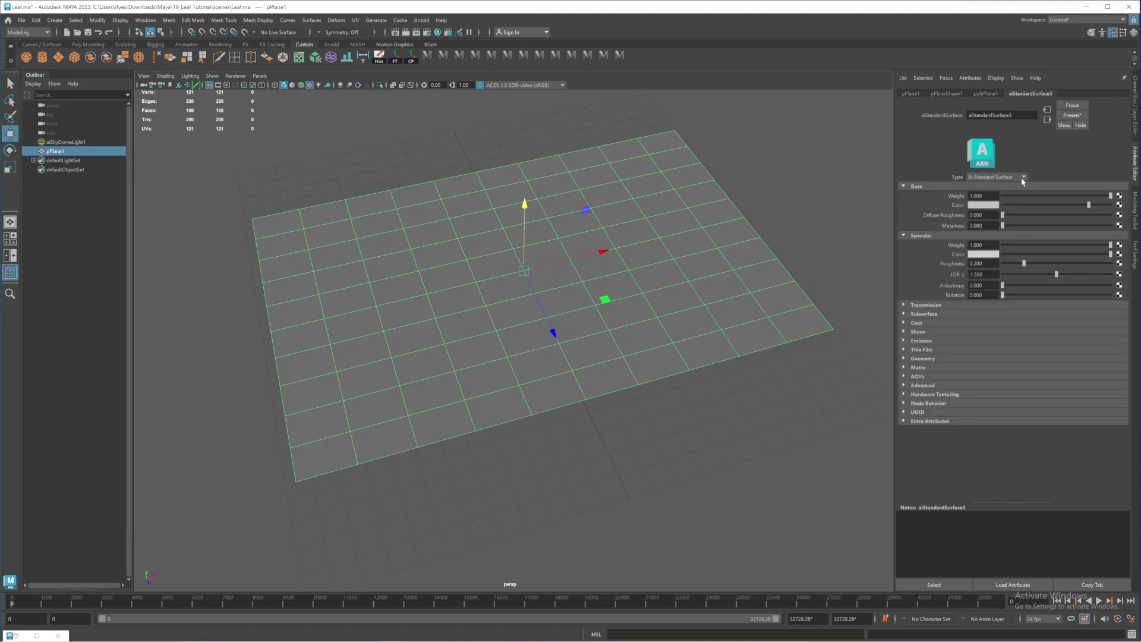
double_click(989, 115)
text(L)
key(Return)
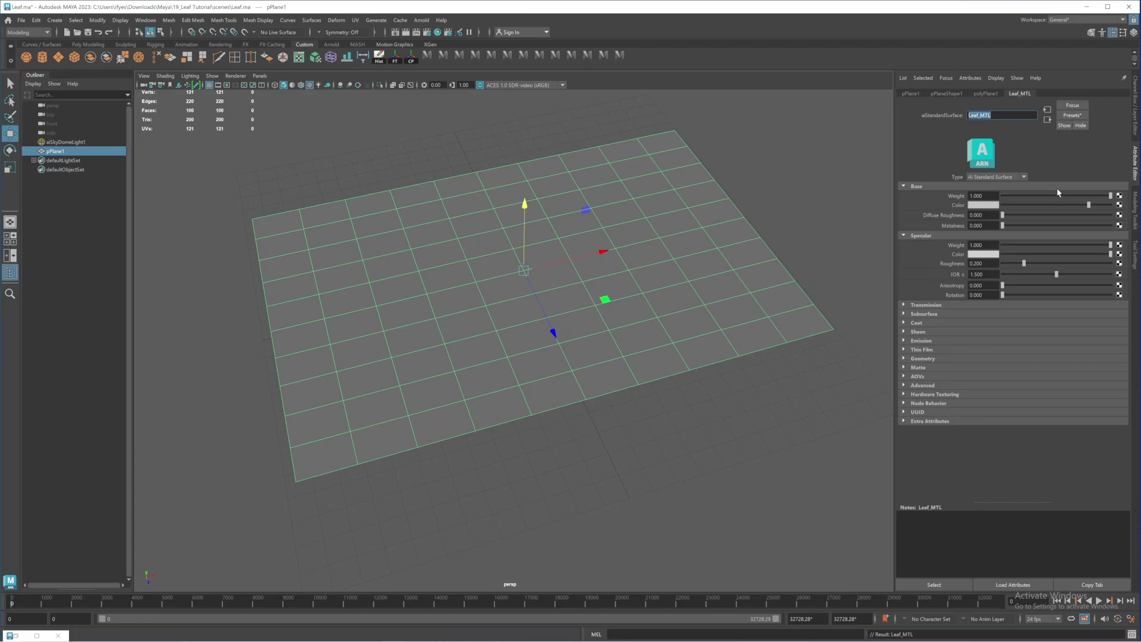
Connect a file texture to the base color of Leaf_MTL and load Front_Leaf.jpg from the sourceimages folder
click(1119, 205)
click(463, 286)
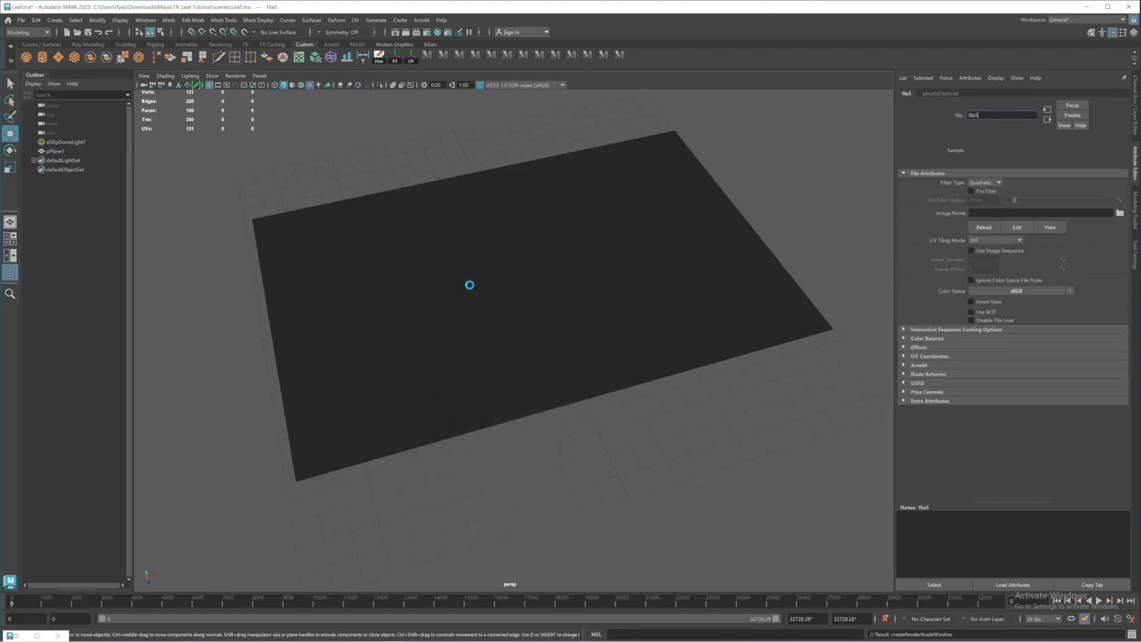
click(1120, 213)
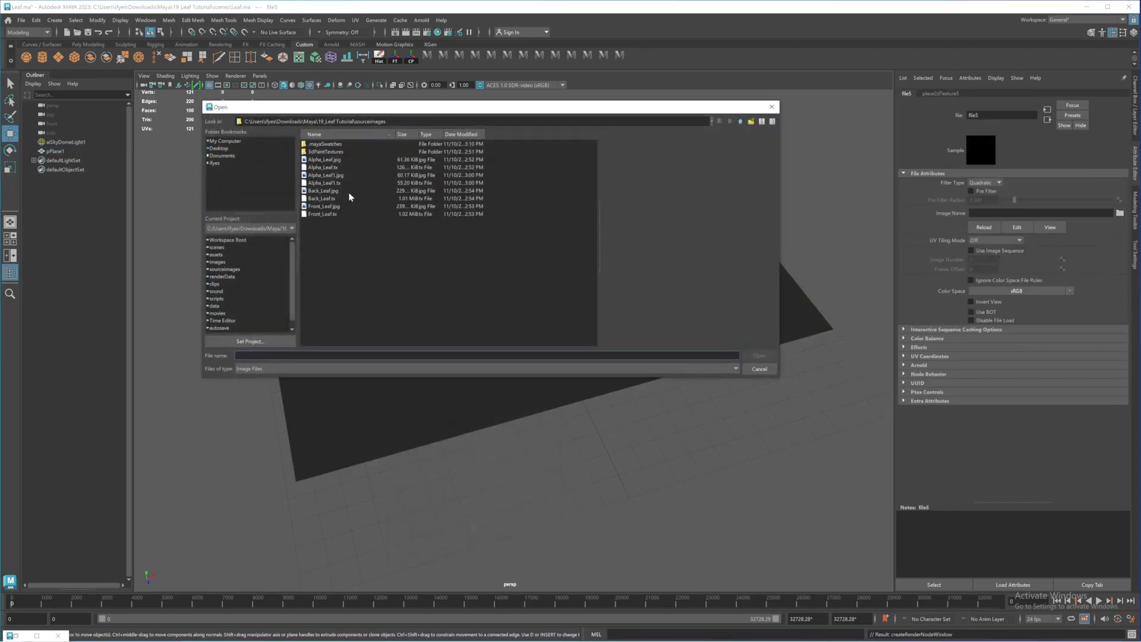
click(313, 208)
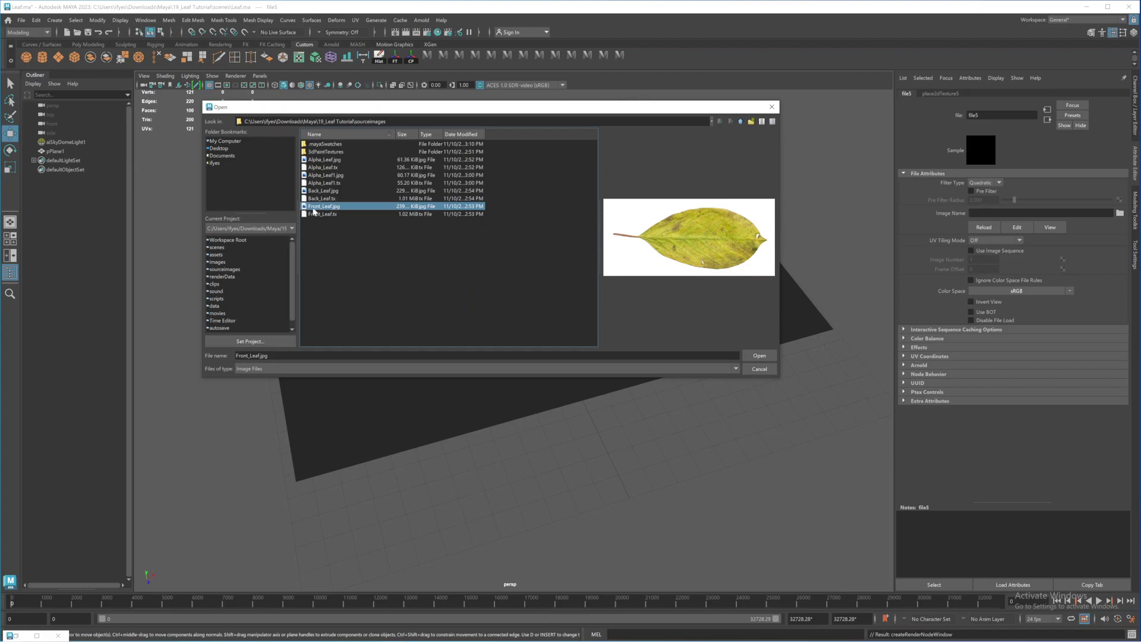
click(758, 356)
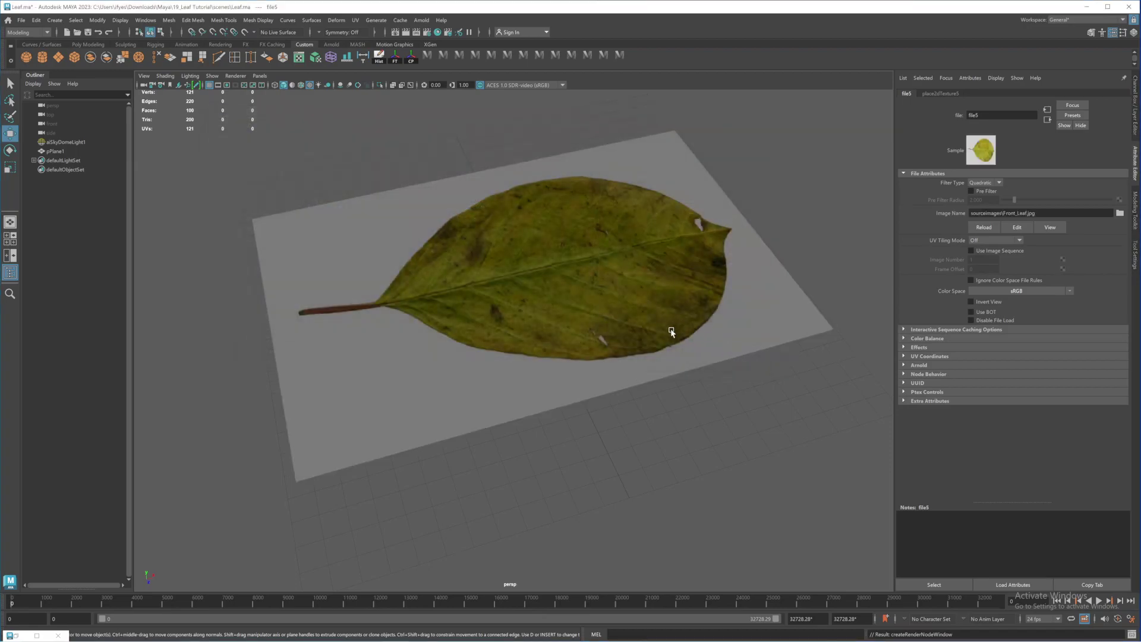
Narrow the textured plane to a Z scale of about 11.14 to correct the leaf's proportions
key(f)
click(578, 281)
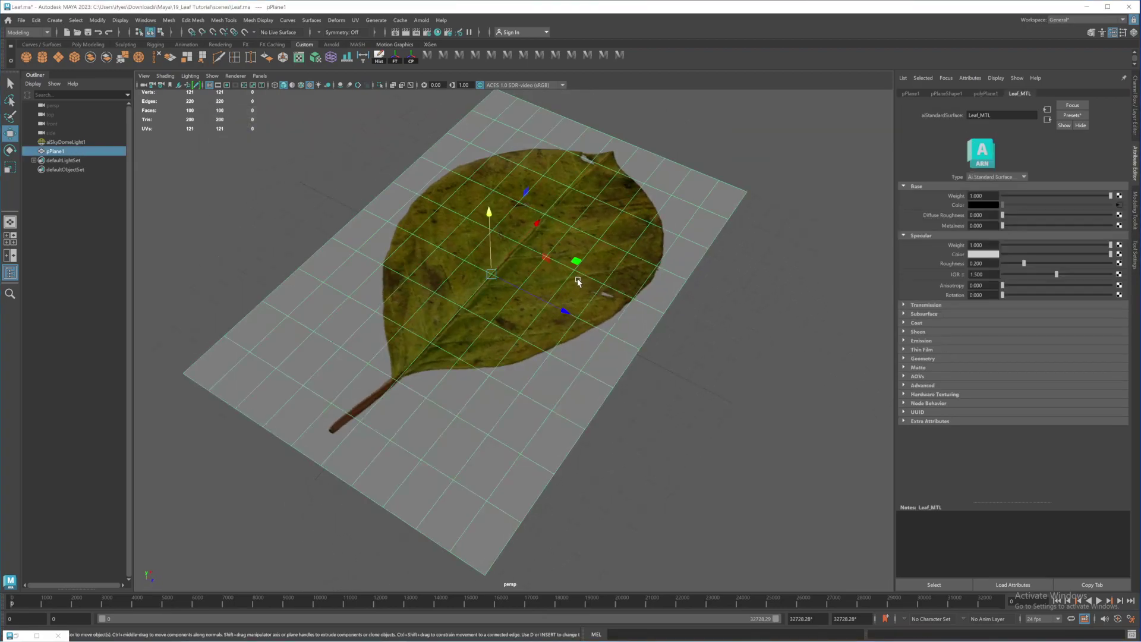
key(r)
alt+drag(565, 352, 597, 295)
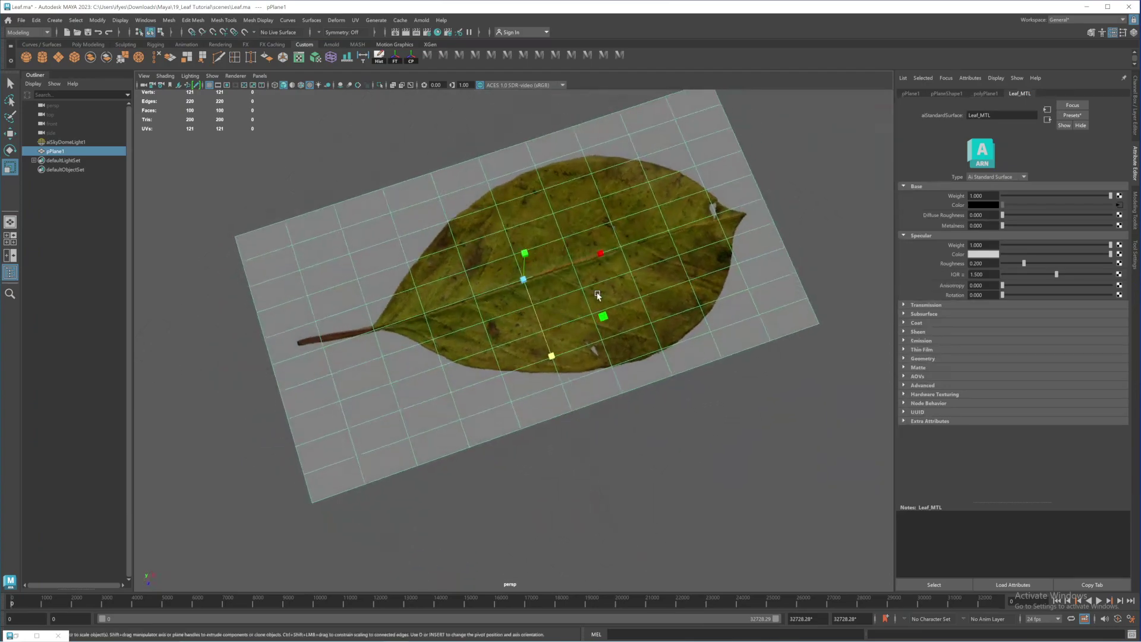
mouse_move(555, 355)
mouse_down()
mouse_move(543, 331)
mouse_move(559, 358)
mouse_move(576, 361)
mouse_up()
Check the plane's underside and enable Two Sided Lighting in the perspective view
alt+drag(594, 410, 640, 246)
alt+drag(650, 205, 558, 306)
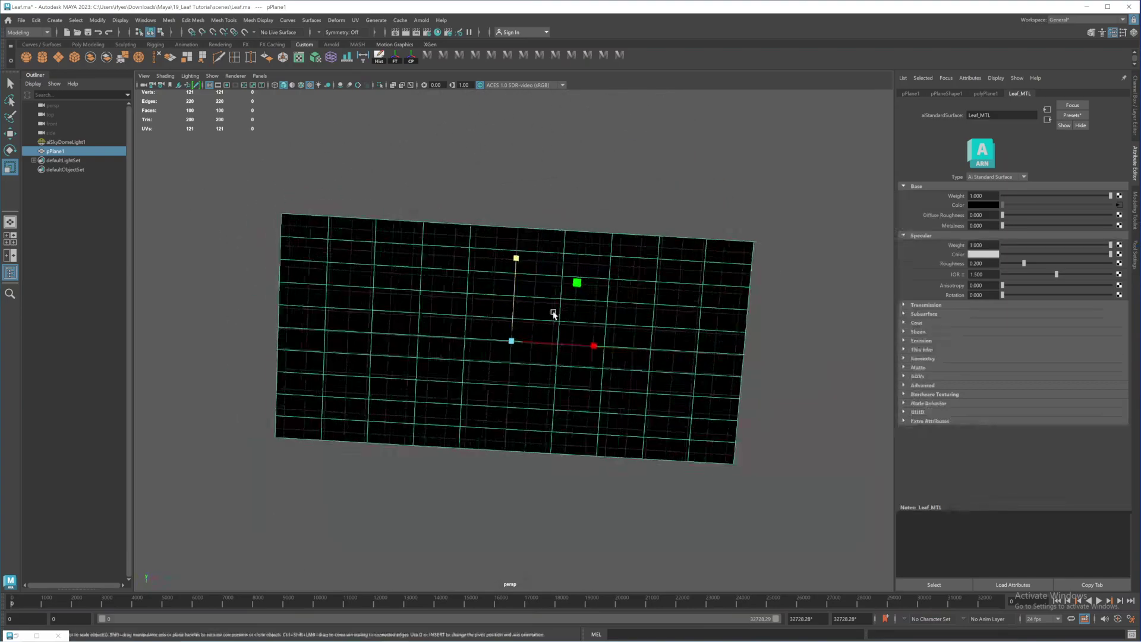
alt+middle_drag(421, 333, 491, 291)
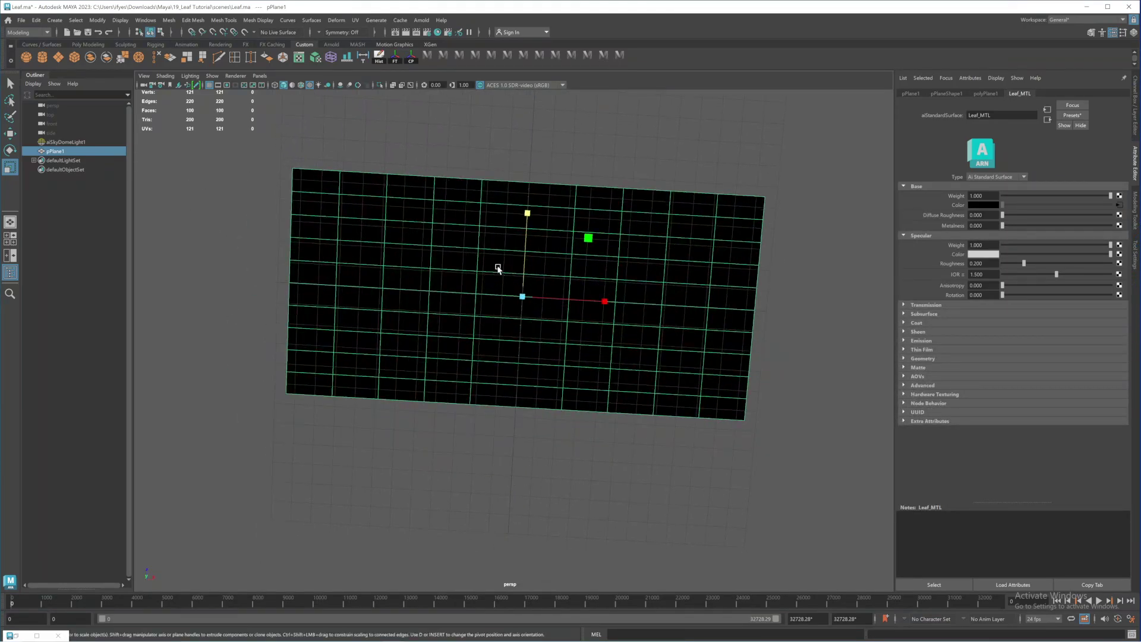
alt+drag(498, 268, 518, 297)
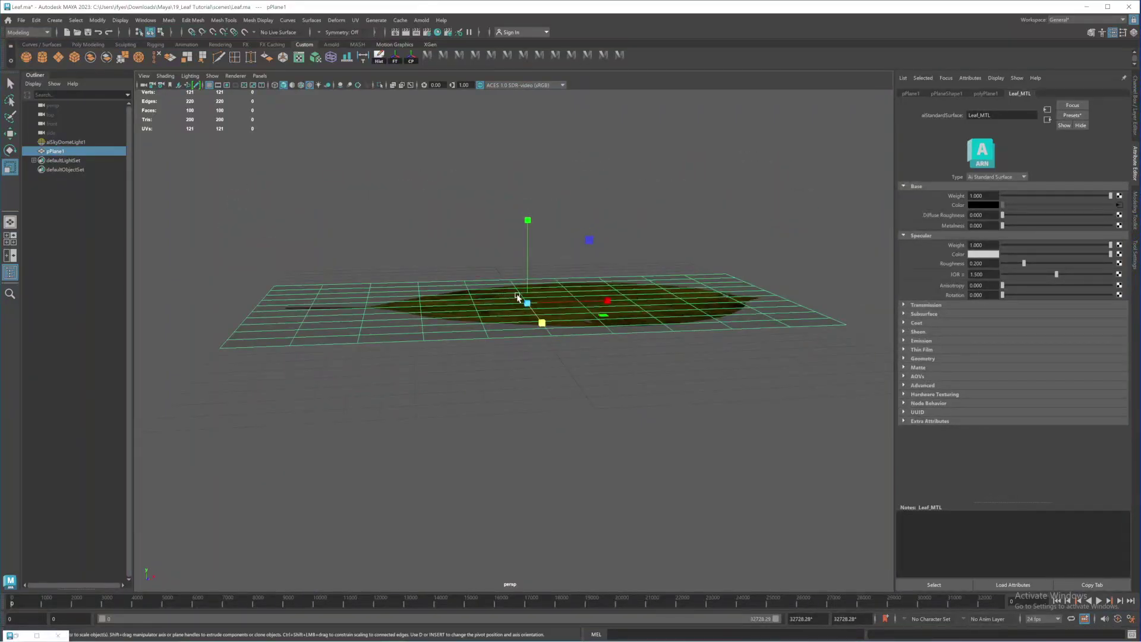
click(189, 76)
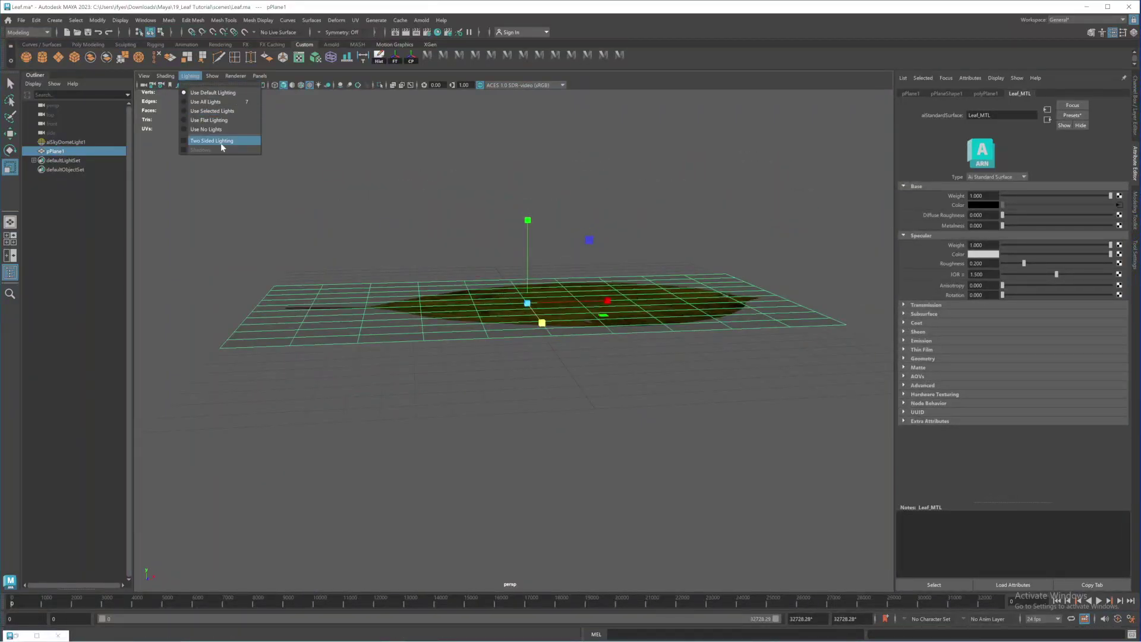
click(187, 140)
alt+drag(554, 337, 574, 304)
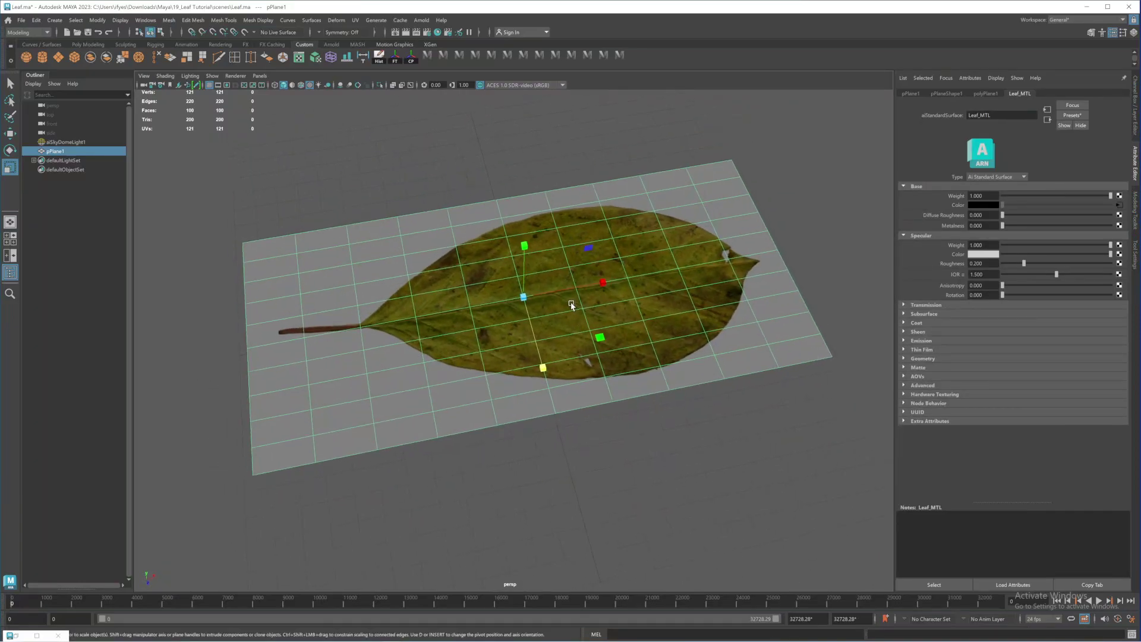
Turn on the visibility of display layer layer2 and select the aiSkyDomeLight1 light
click(1136, 111)
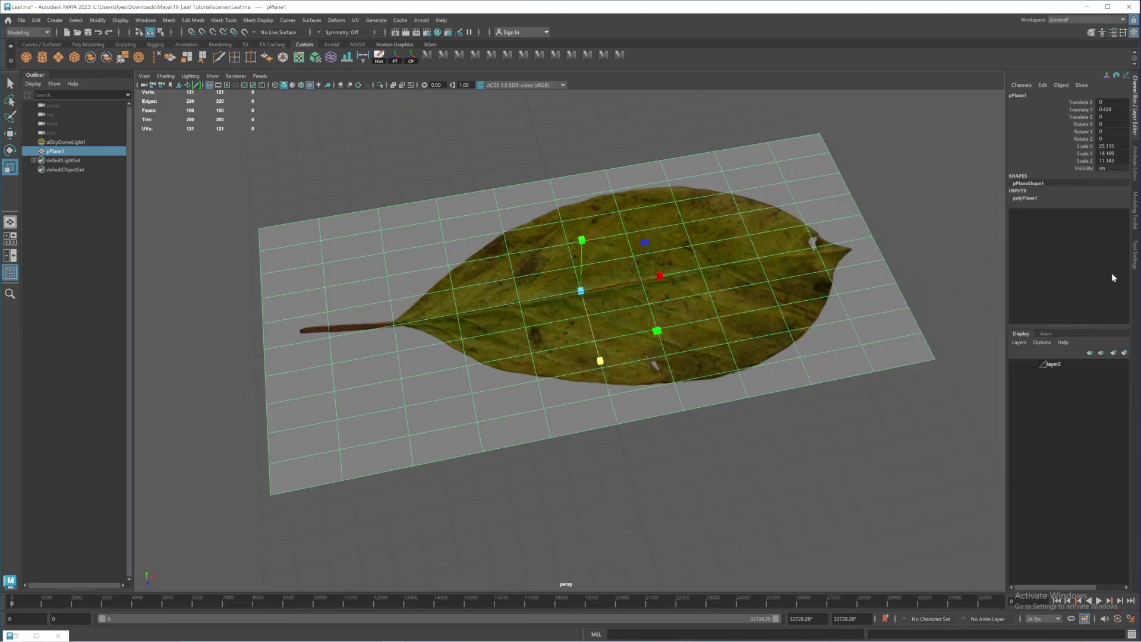
click(1014, 363)
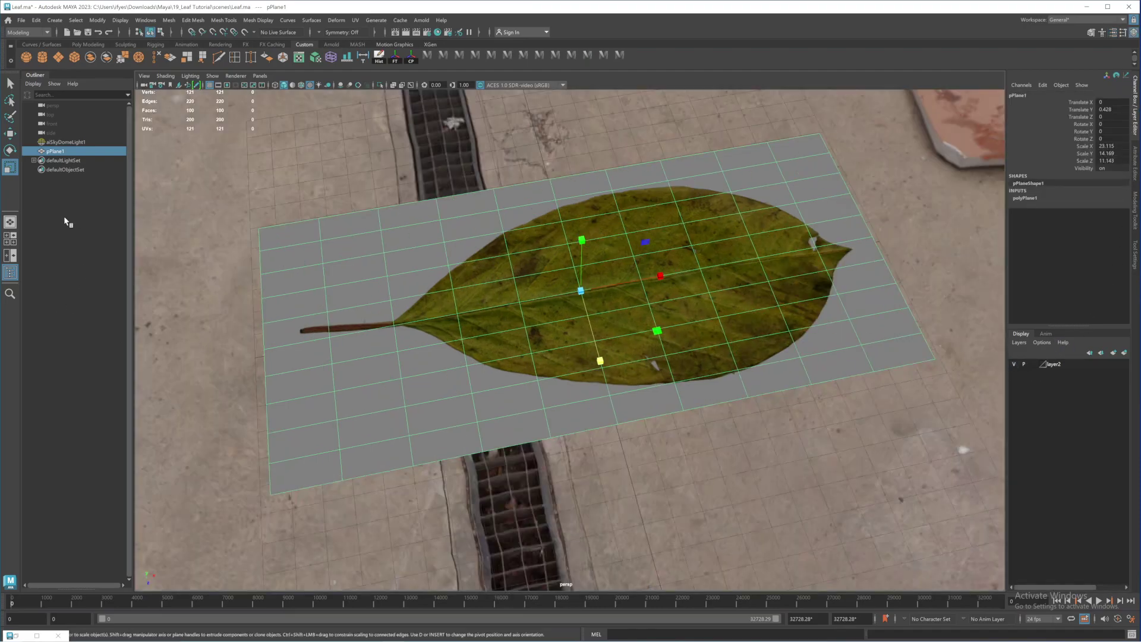
click(53, 141)
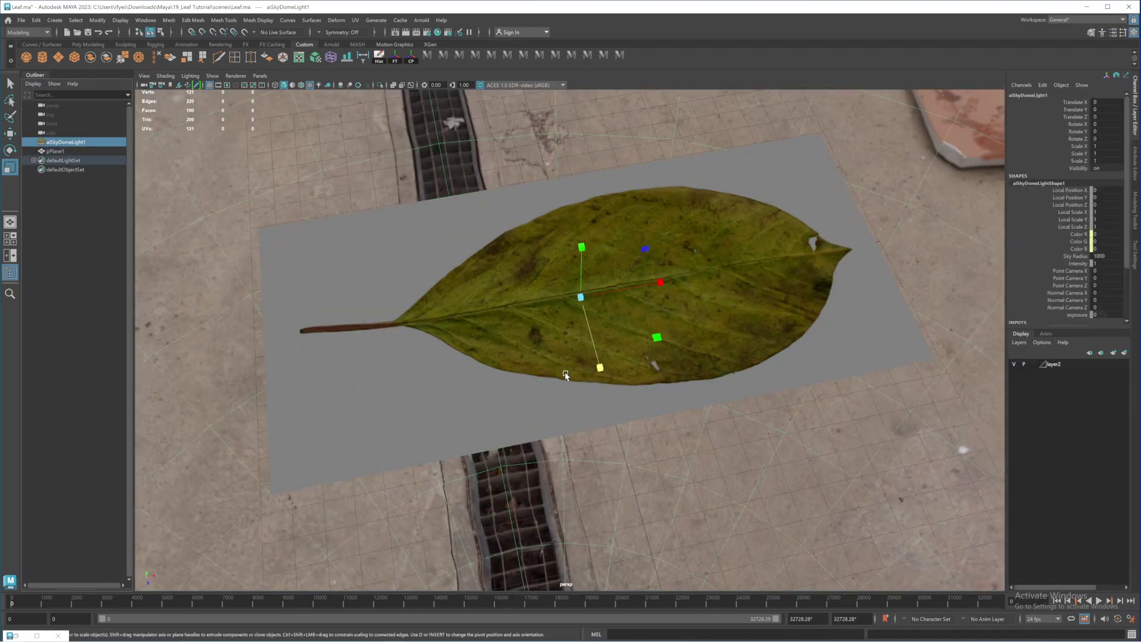
Open the Arnold RenderView, check the rendered leaf from above and below, and move the render window clear of the leaf in the viewport
alt+drag(615, 321, 619, 313)
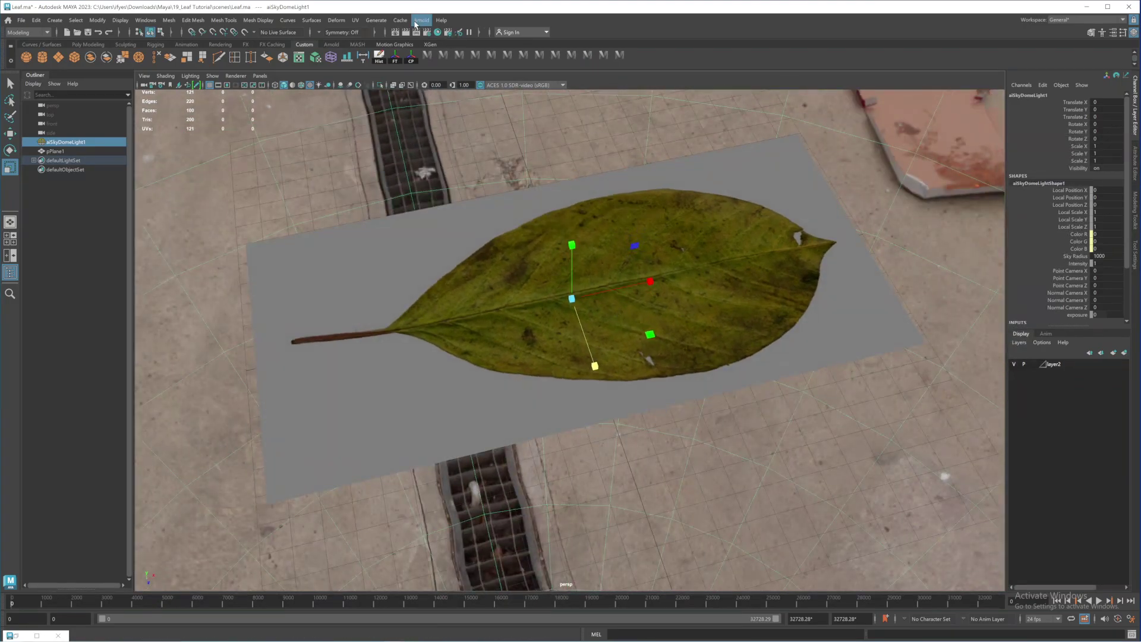
click(421, 20)
click(431, 39)
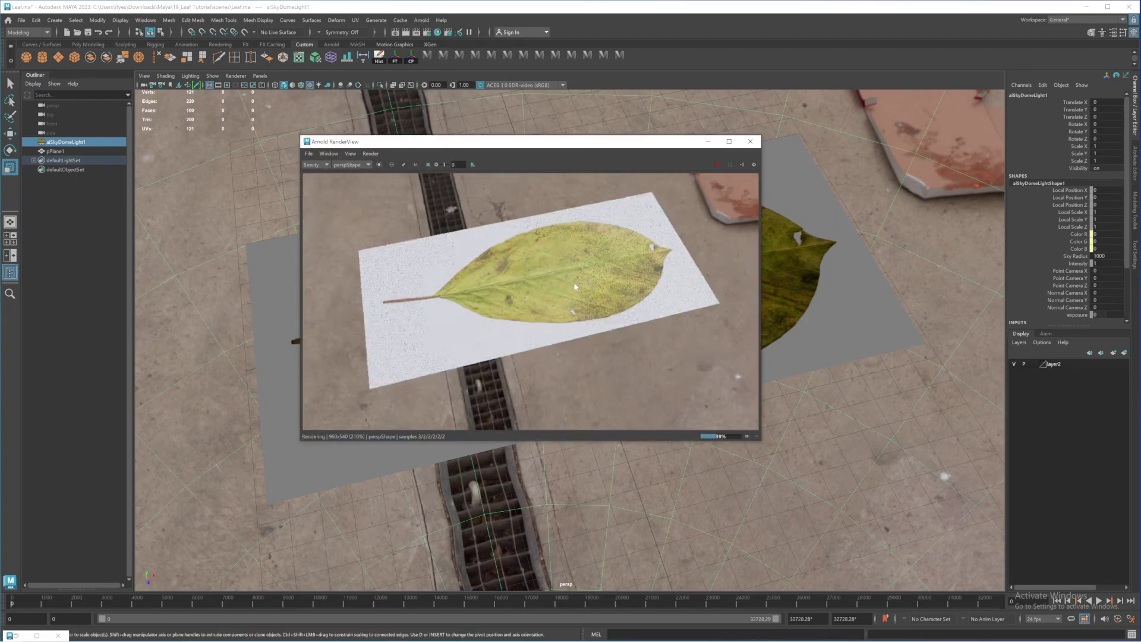
scroll(507, 274, up, 2)
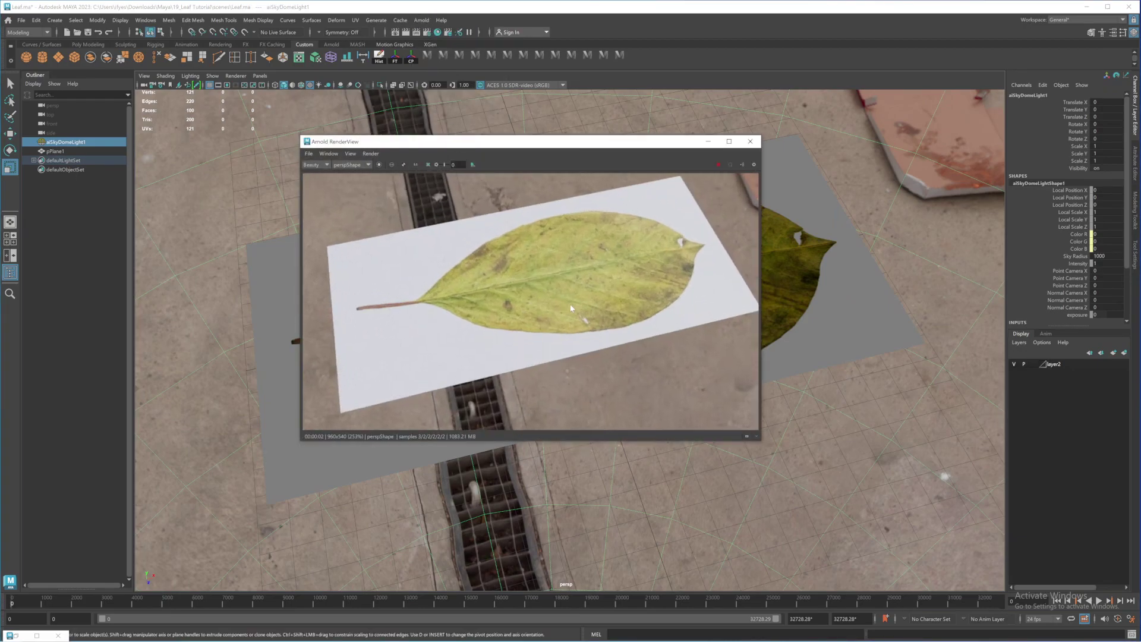
alt+drag(791, 346, 782, 273)
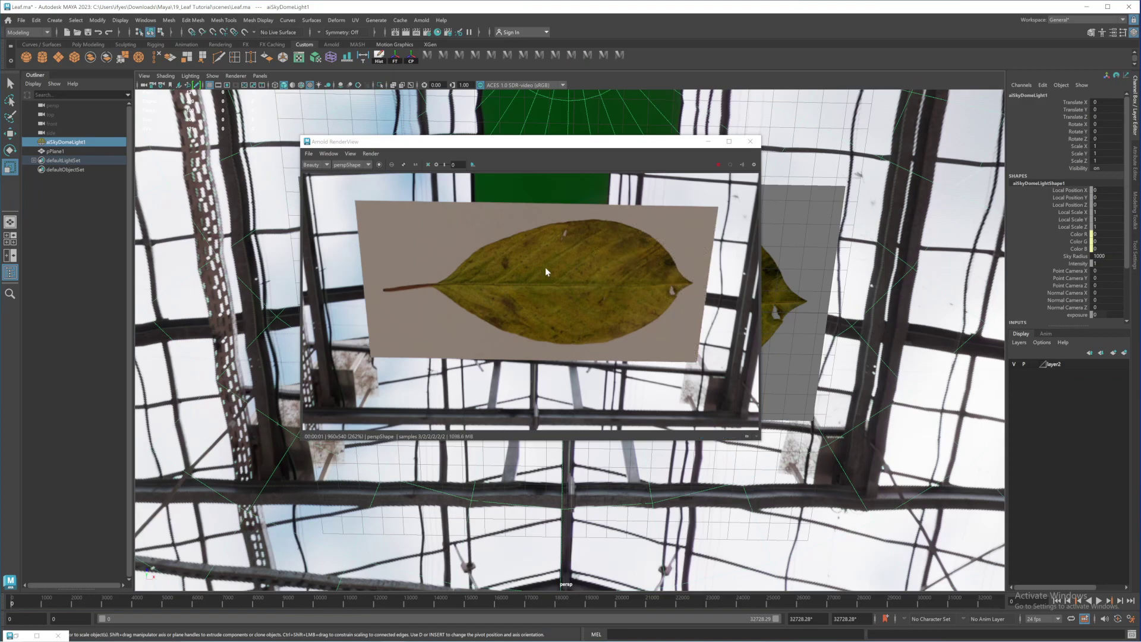
alt+drag(779, 257, 792, 309)
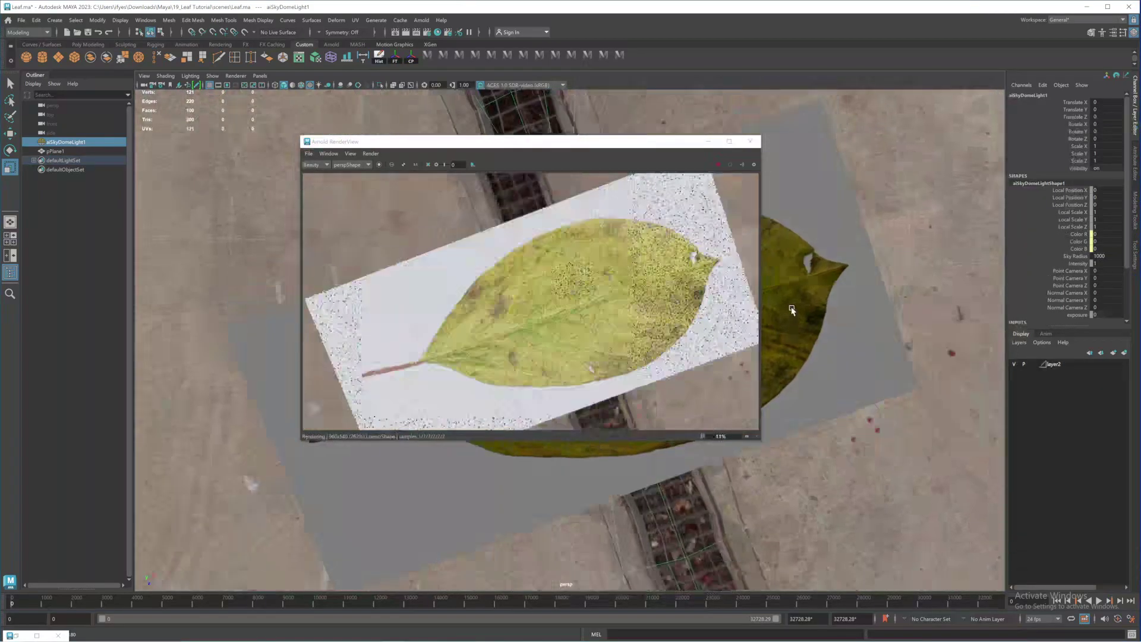
drag(620, 146, 431, 152)
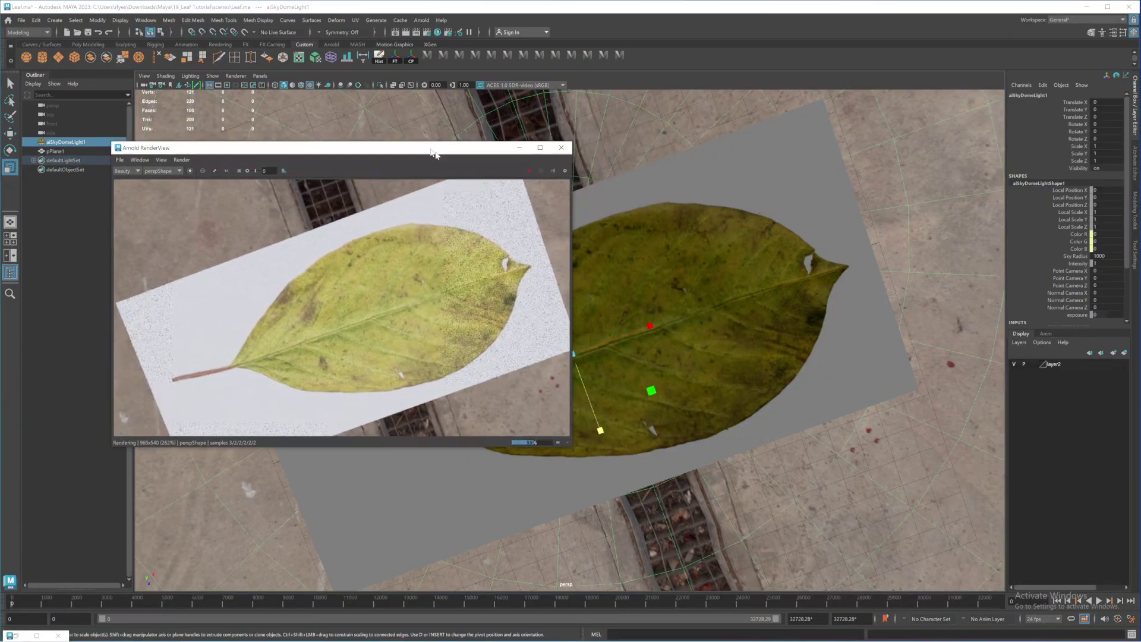
With the render window closed, duplicate the leaf plane and move the copy beside it to a Translate Z of about 14.19
click(736, 238)
alt+drag(741, 362, 736, 297)
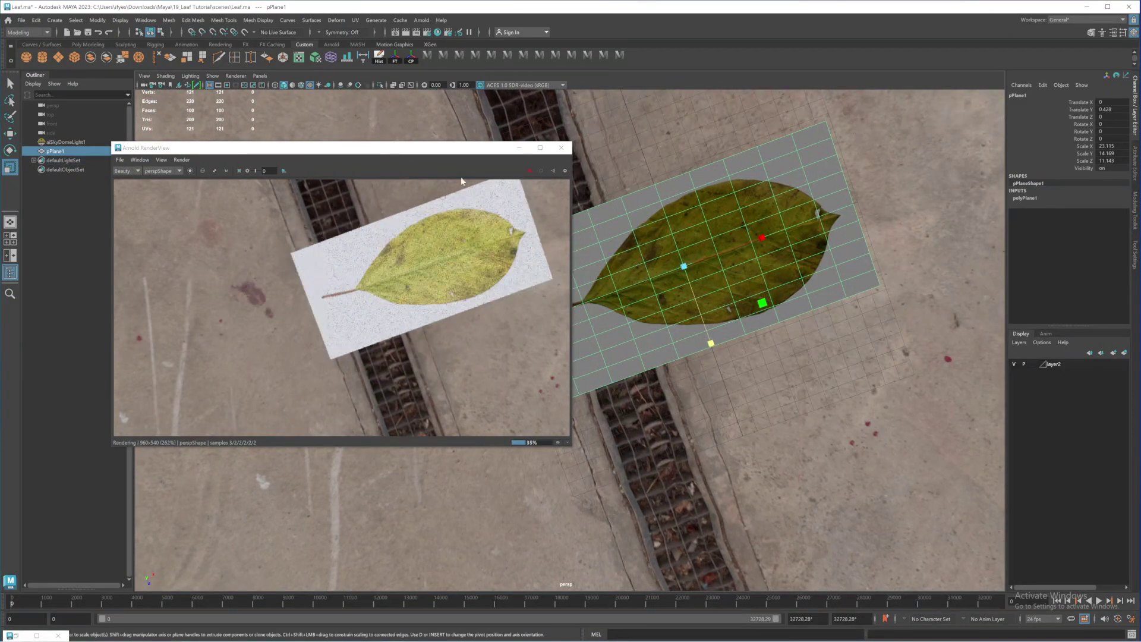
click(561, 147)
alt+drag(630, 256, 599, 352)
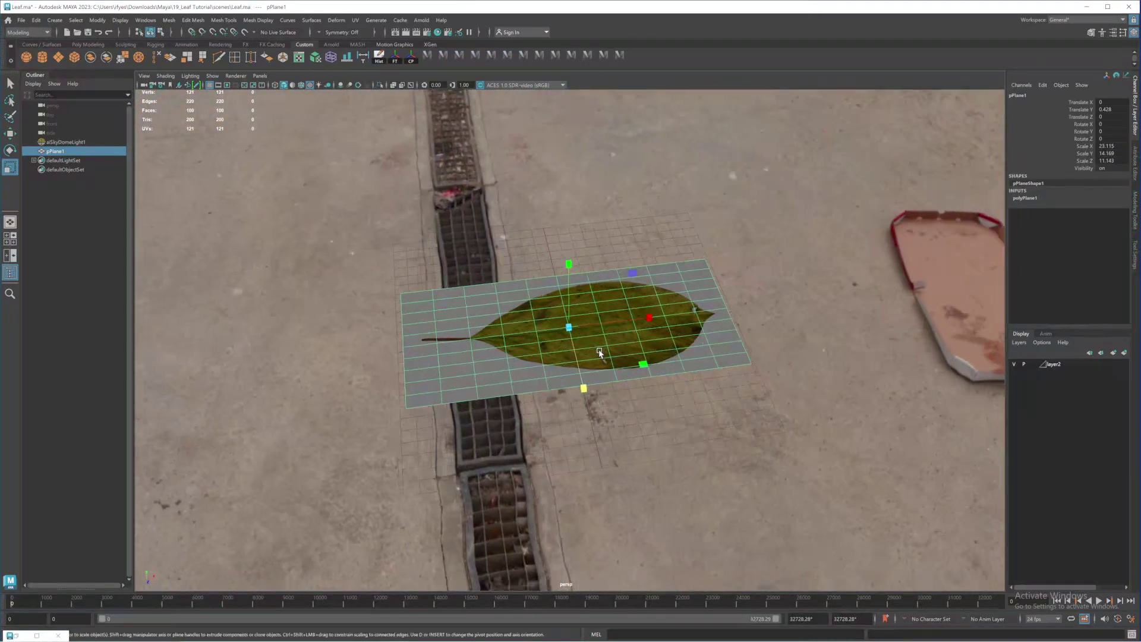
key(ctrl+d)
key(w)
alt+drag(650, 381, 611, 404)
drag(728, 504, 642, 316)
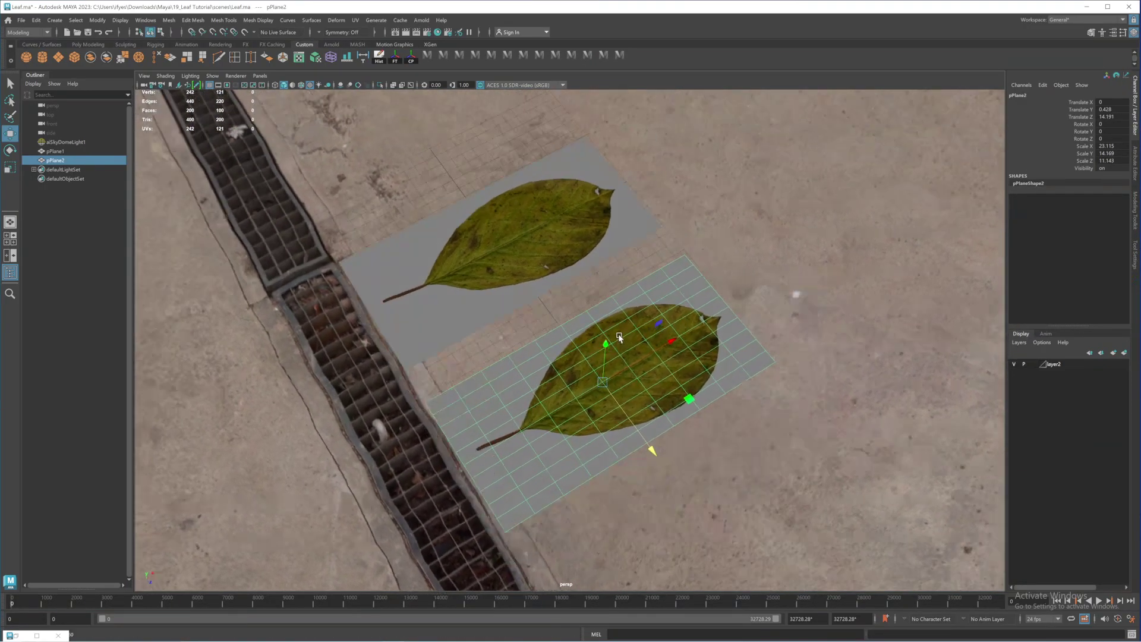
Flip the duplicated leaf plane over by setting its Rotate X to 180
key(e)
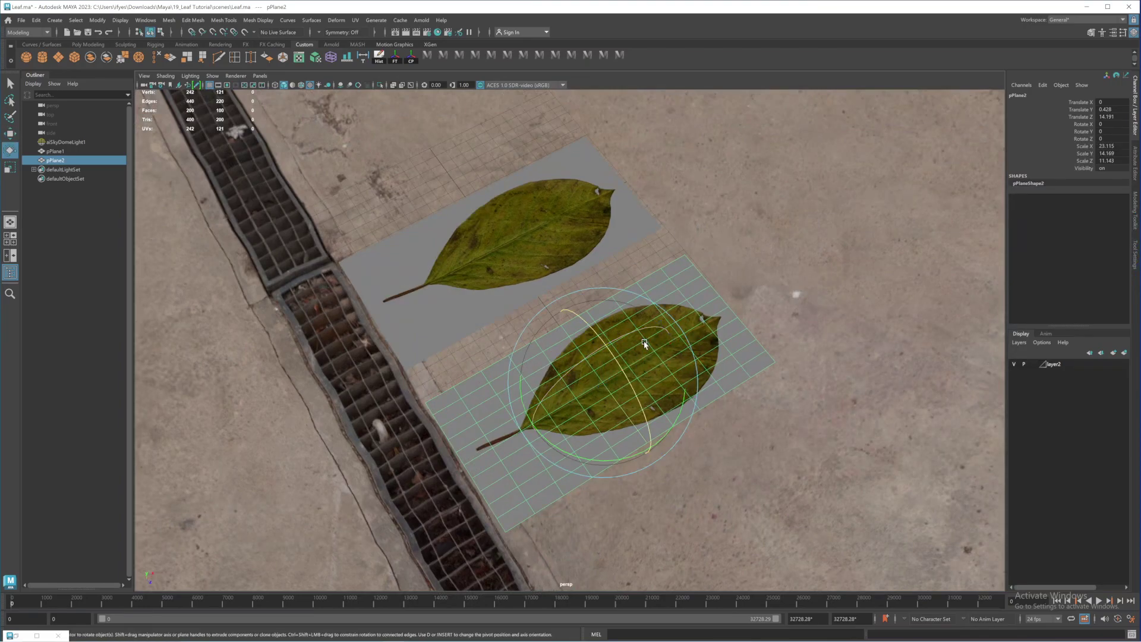
drag(585, 324, 628, 387)
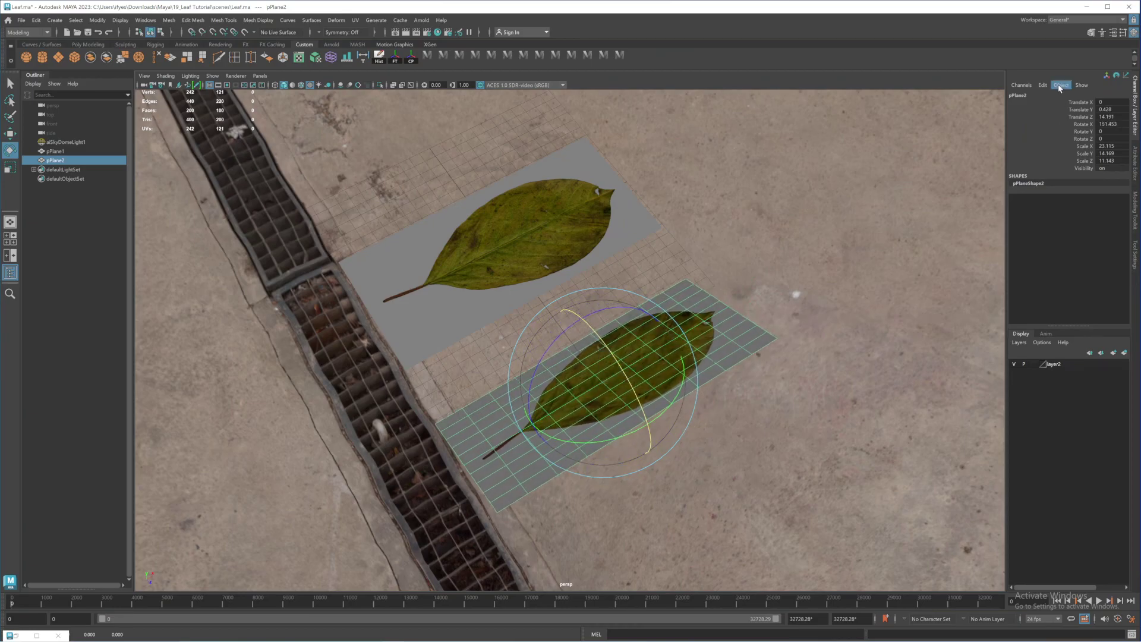
double_click(1109, 124)
text(19)
key(Return)
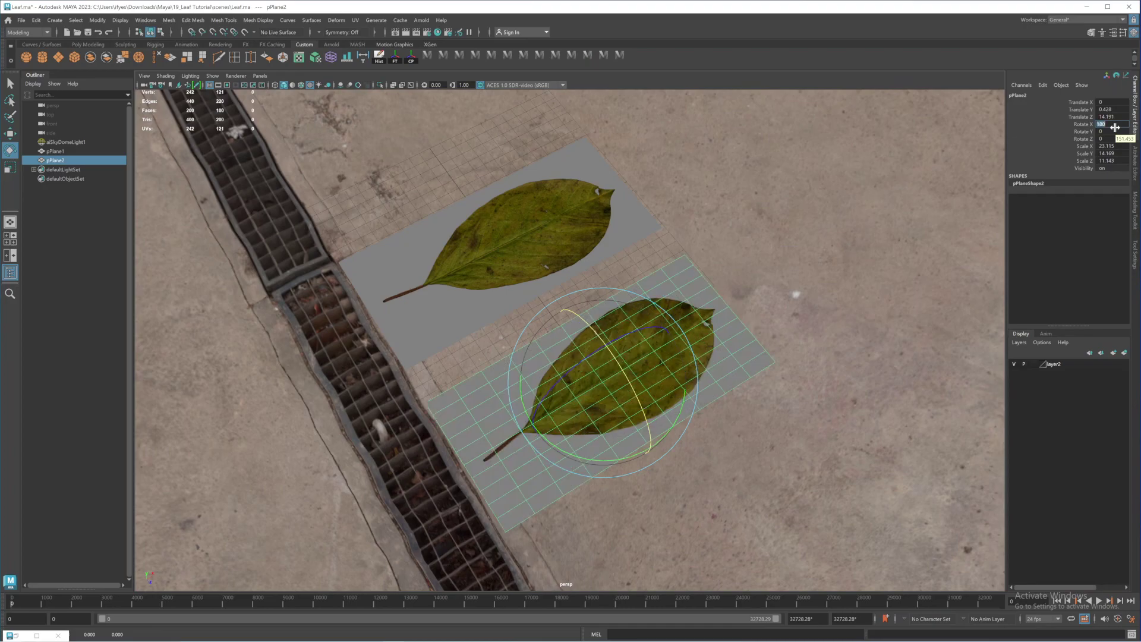
Deselect the planes, render both leaves in the Arnold RenderView to compare their sides, and close the render window
click(773, 219)
mouse_move(656, 335)
alt+mouse_down()
mouse_move(662, 357)
mouse_move(649, 331)
mouse_move(667, 321)
alt+mouse_up()
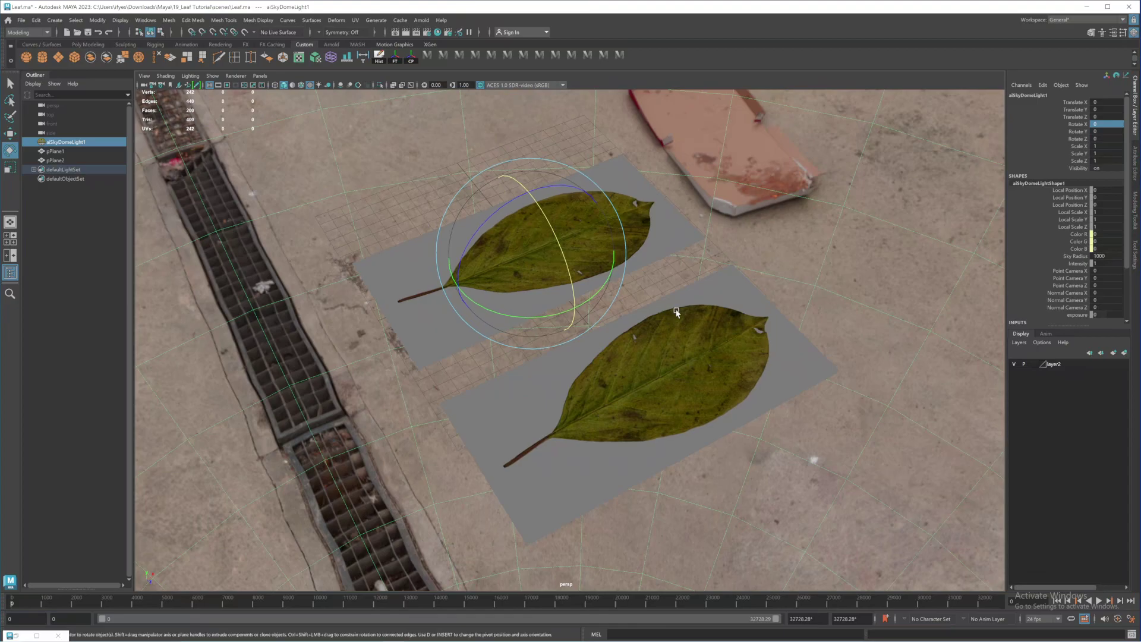
key(q)
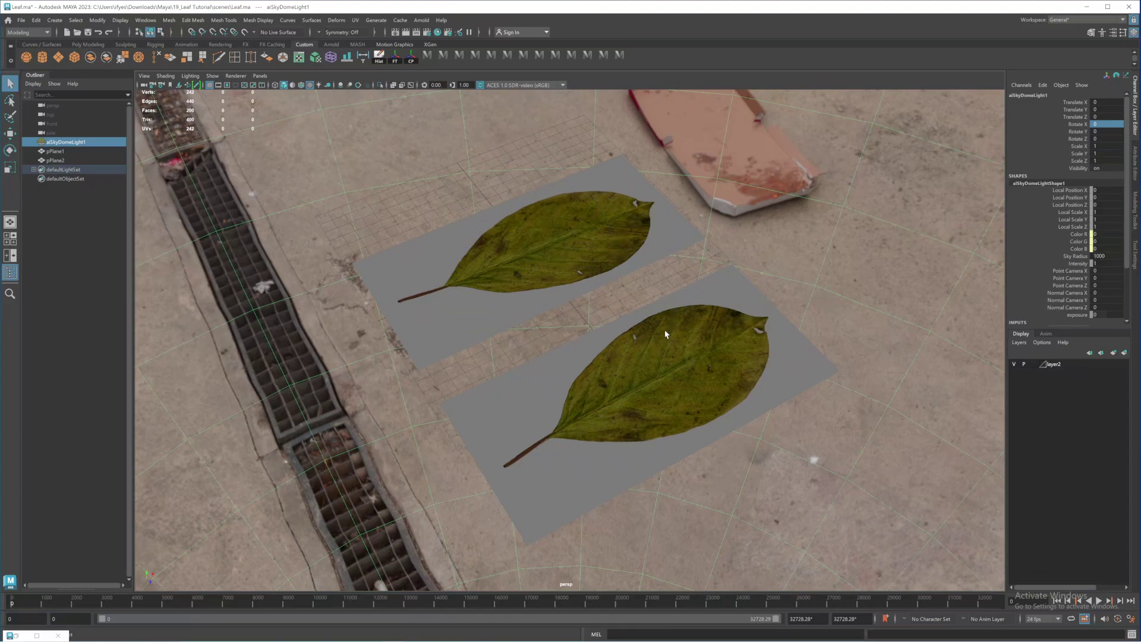
click(421, 20)
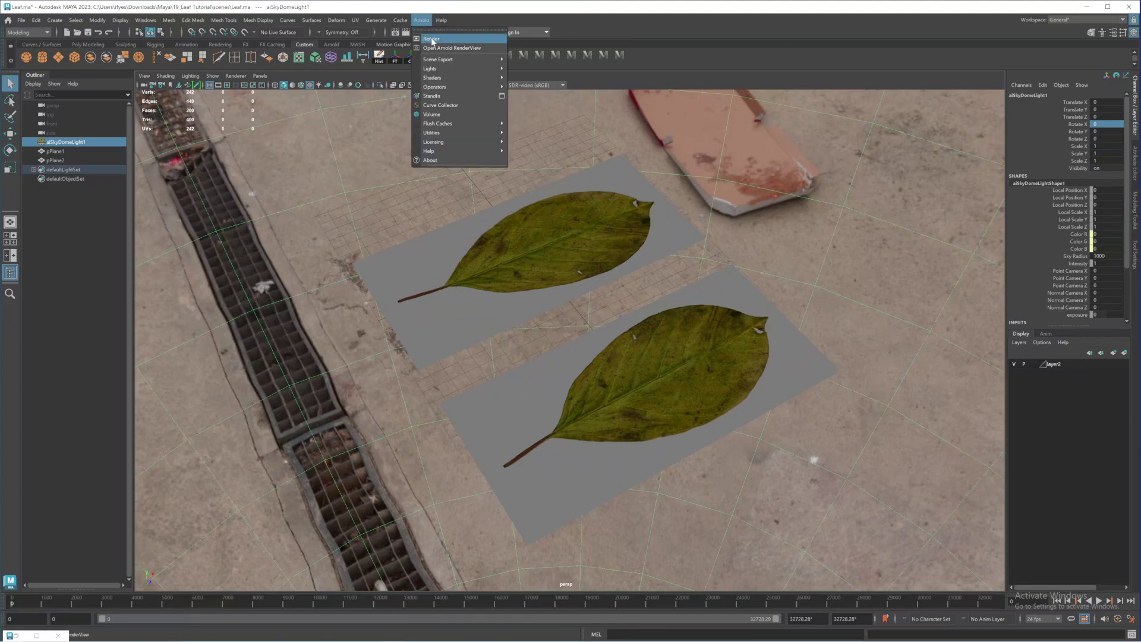
click(429, 37)
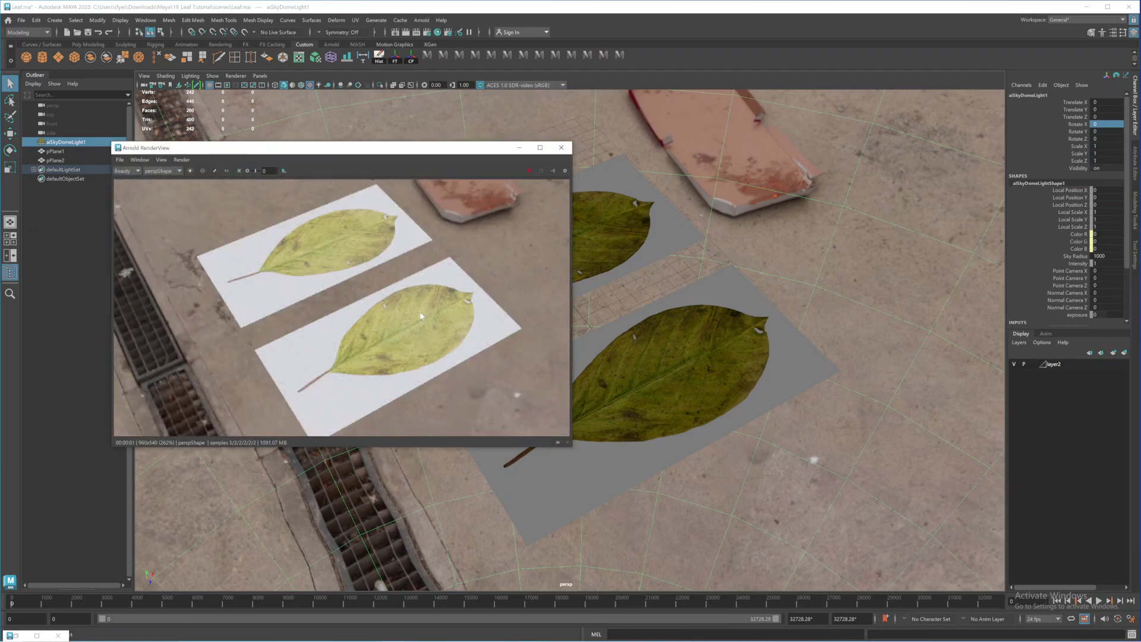
click(561, 147)
Select the flipped plane pPlane2, re-render the adjusted view of both leaves, and close the render window again
alt+drag(559, 327, 647, 359)
click(647, 359)
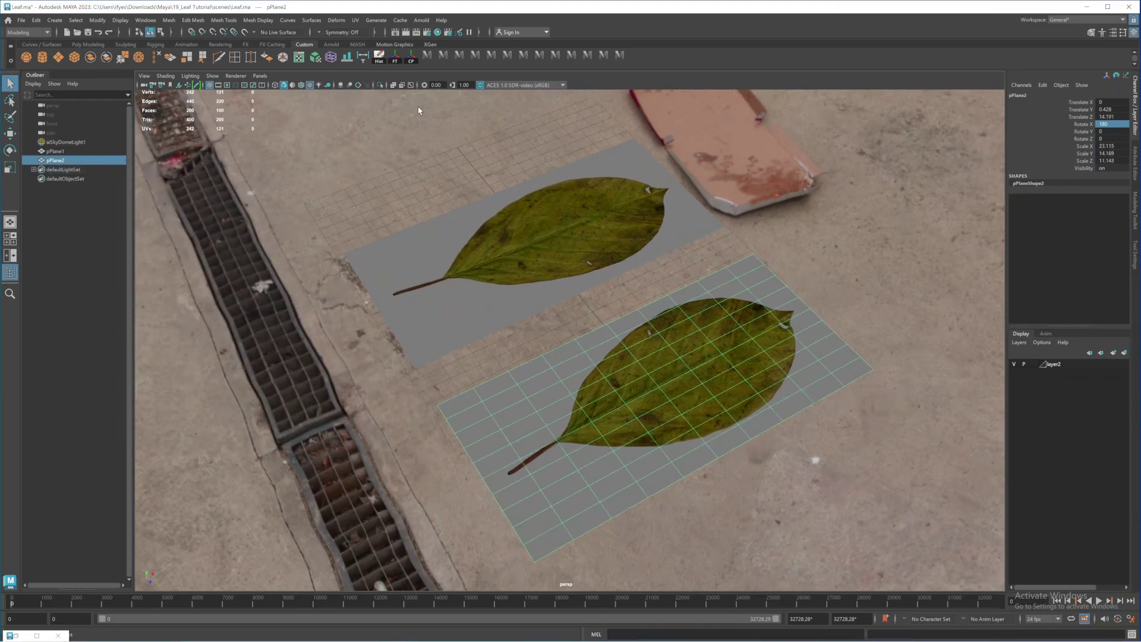
click(421, 19)
click(428, 41)
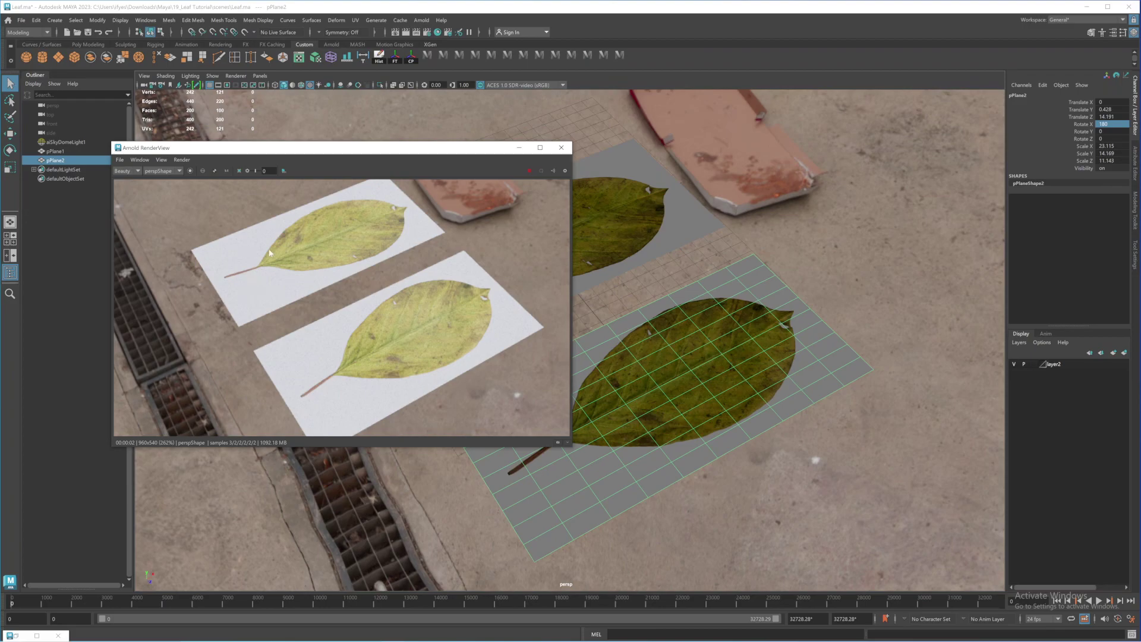
click(561, 147)
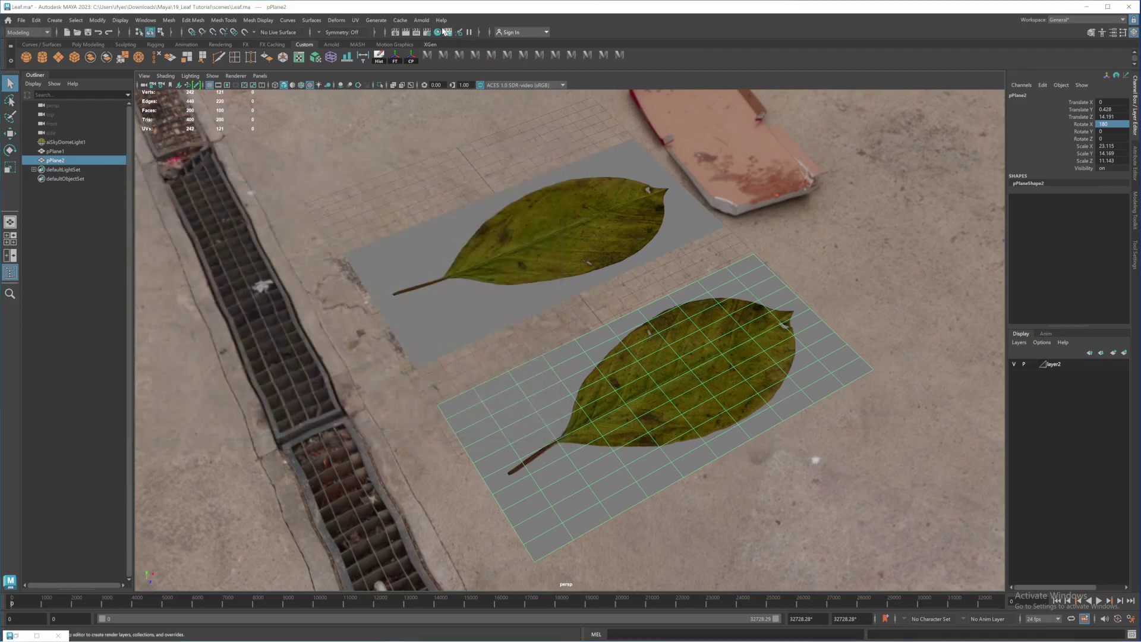
Open the Hypershade, graph the Leaf_MTL material network of the selected plane, and move the window clear of the leaf
click(438, 33)
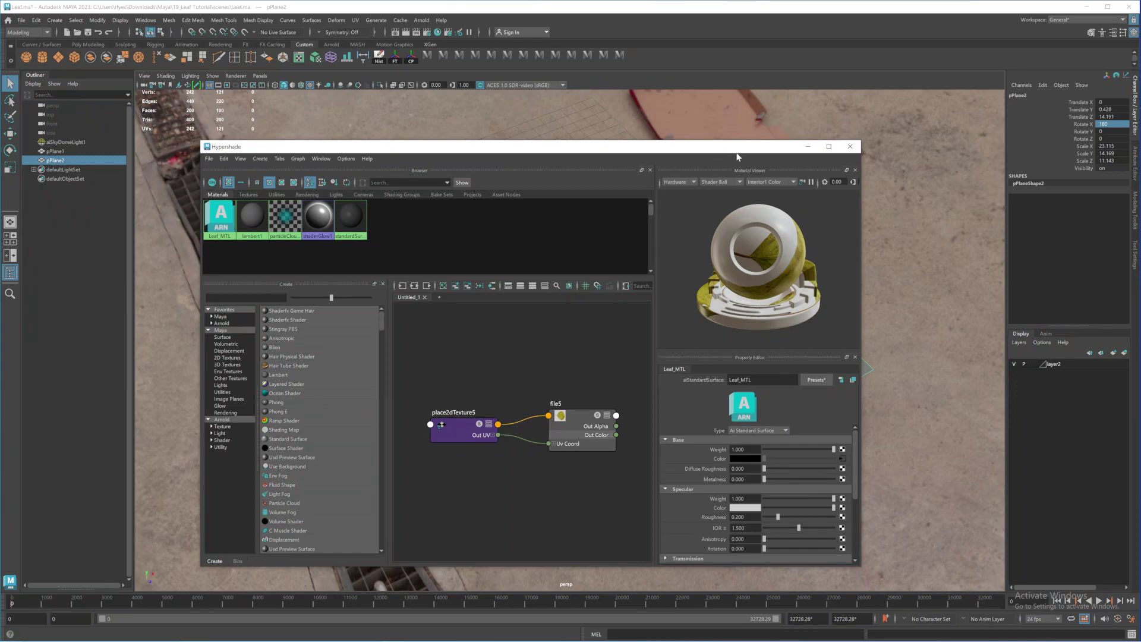
drag(734, 153, 490, 134)
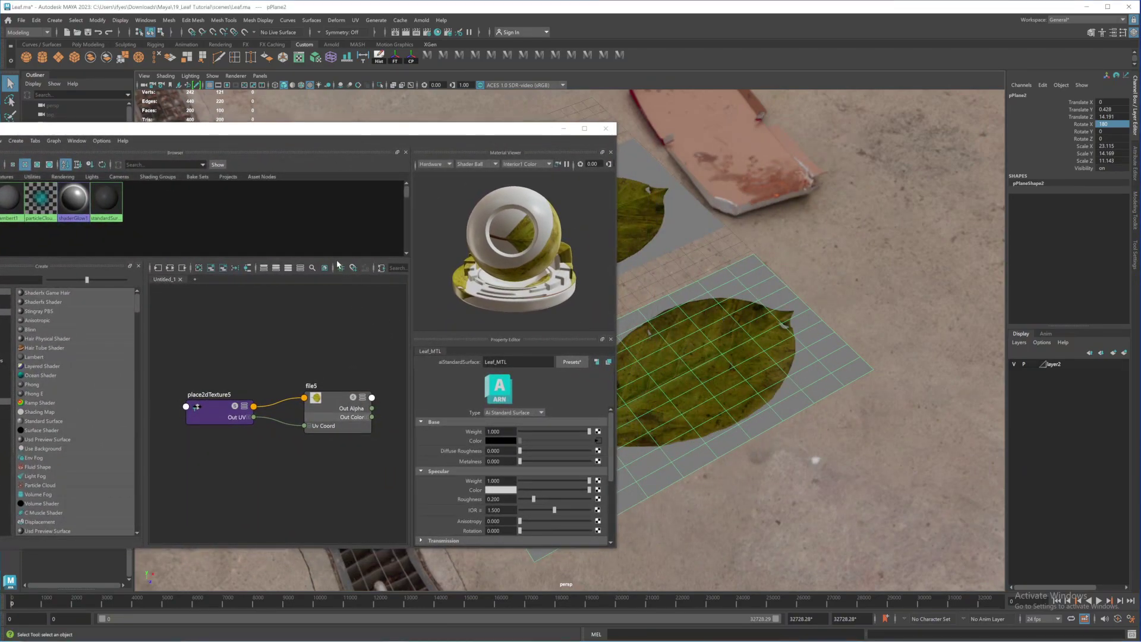
click(247, 268)
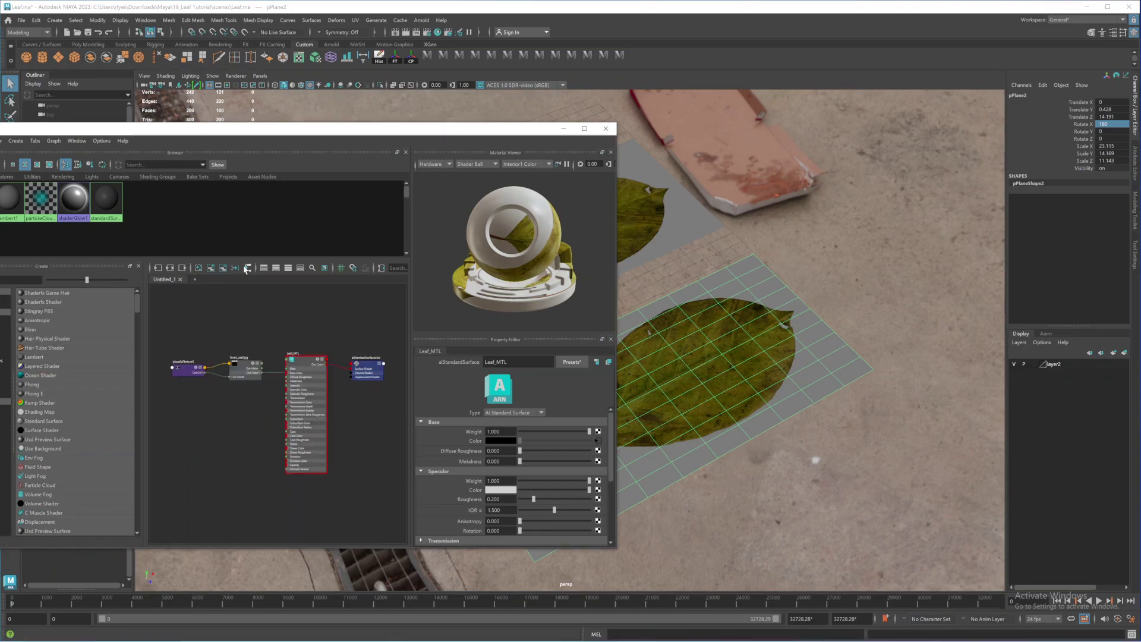
drag(196, 129, 286, 99)
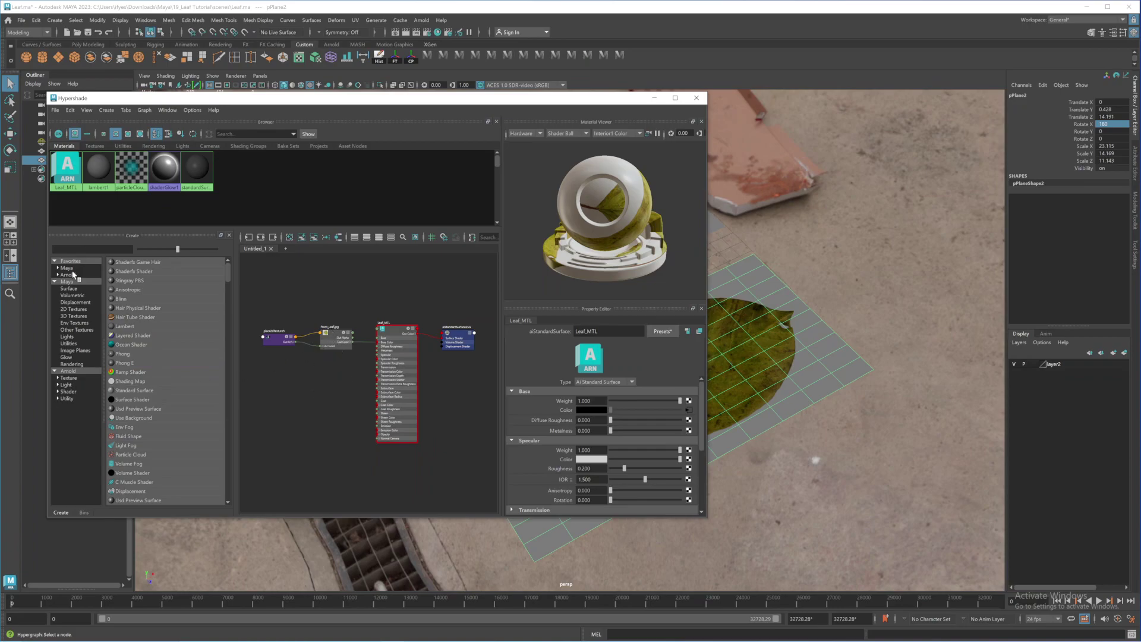
Create a 2D File texture node in the Hypershade and place it with its placement node beneath the leaf color texture
click(73, 310)
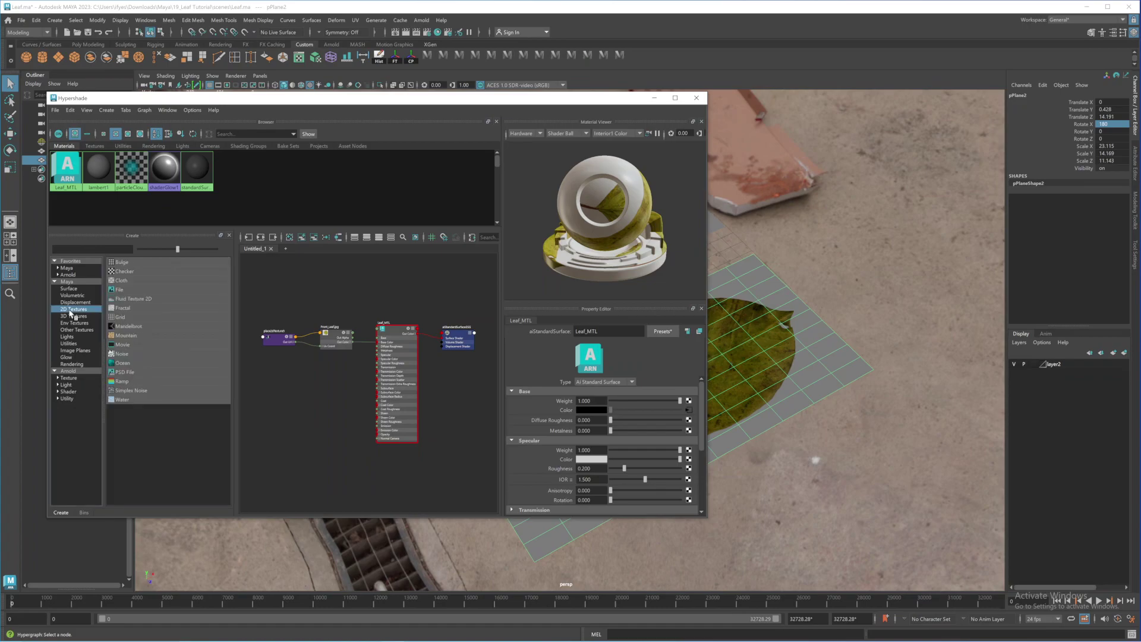
click(131, 290)
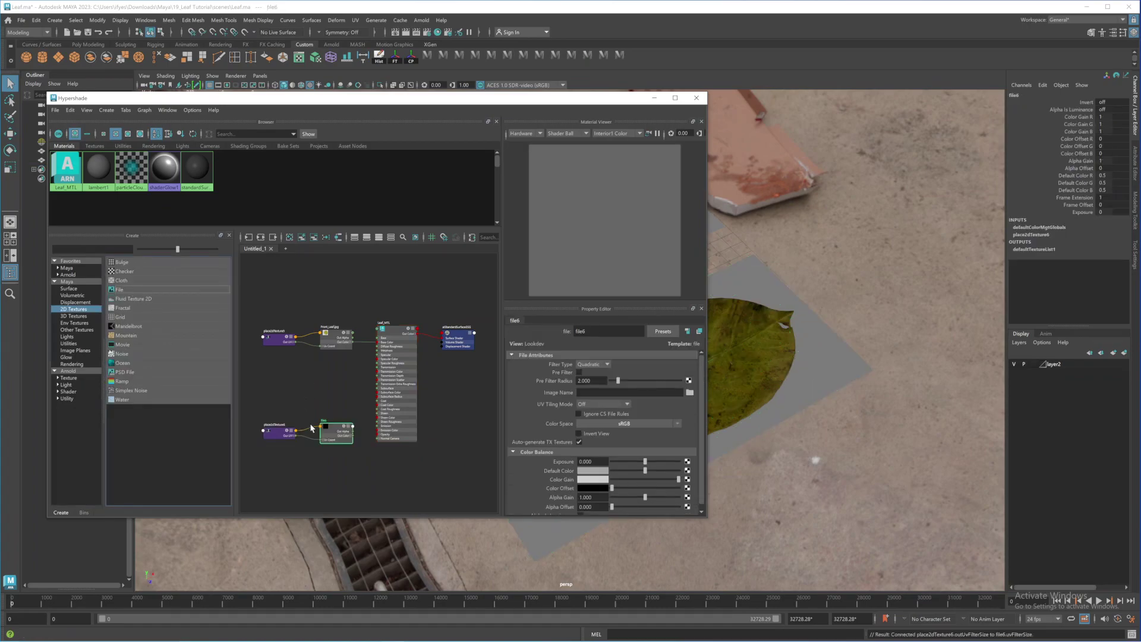
drag(276, 401, 328, 371)
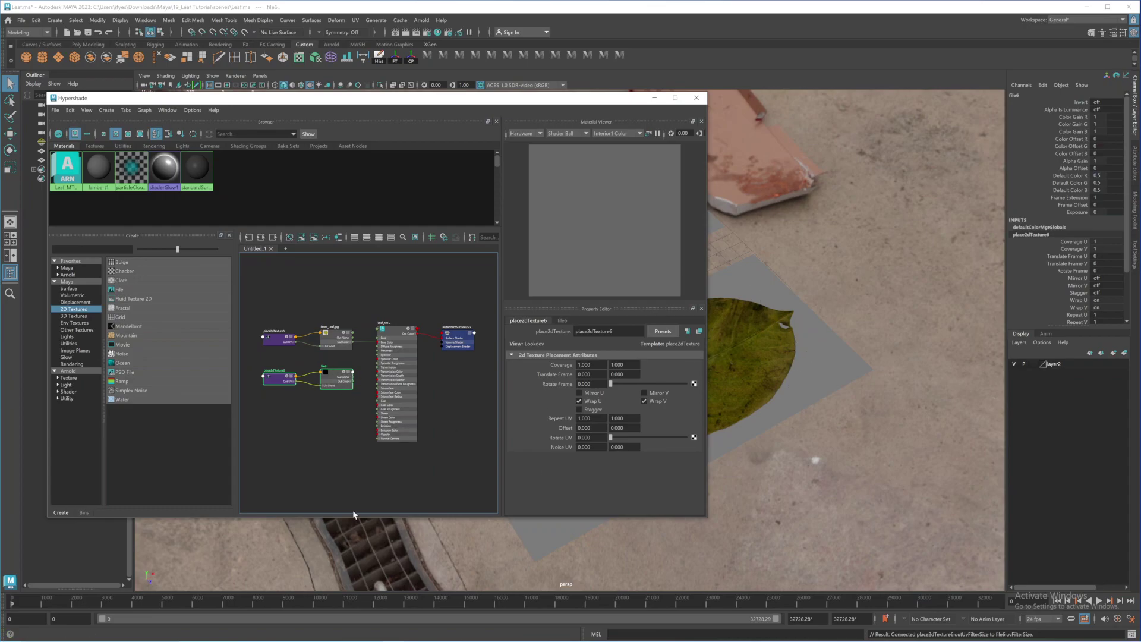
Load Alpha_Leaf1.jpg from the sourceimages folder as the image of the new file texture
click(327, 373)
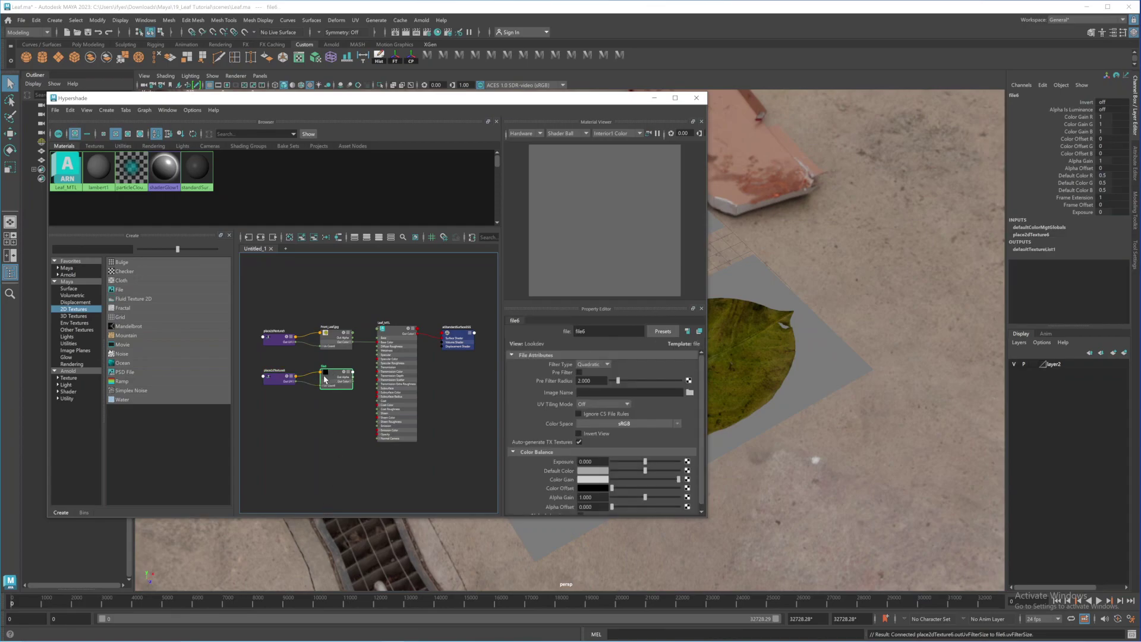
click(689, 392)
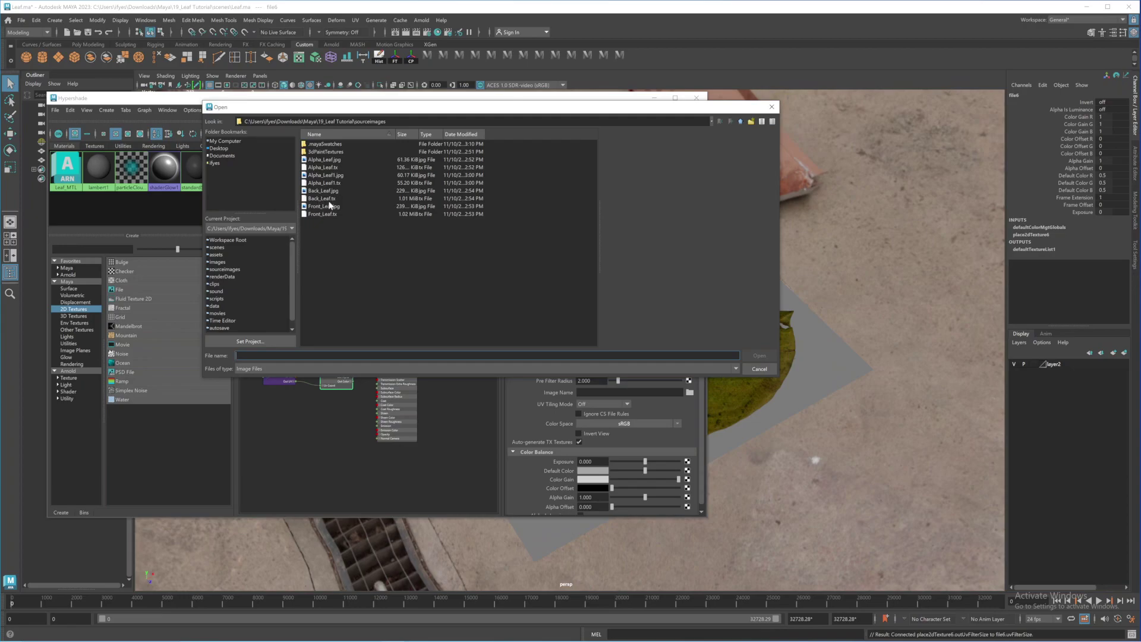
click(314, 167)
click(320, 174)
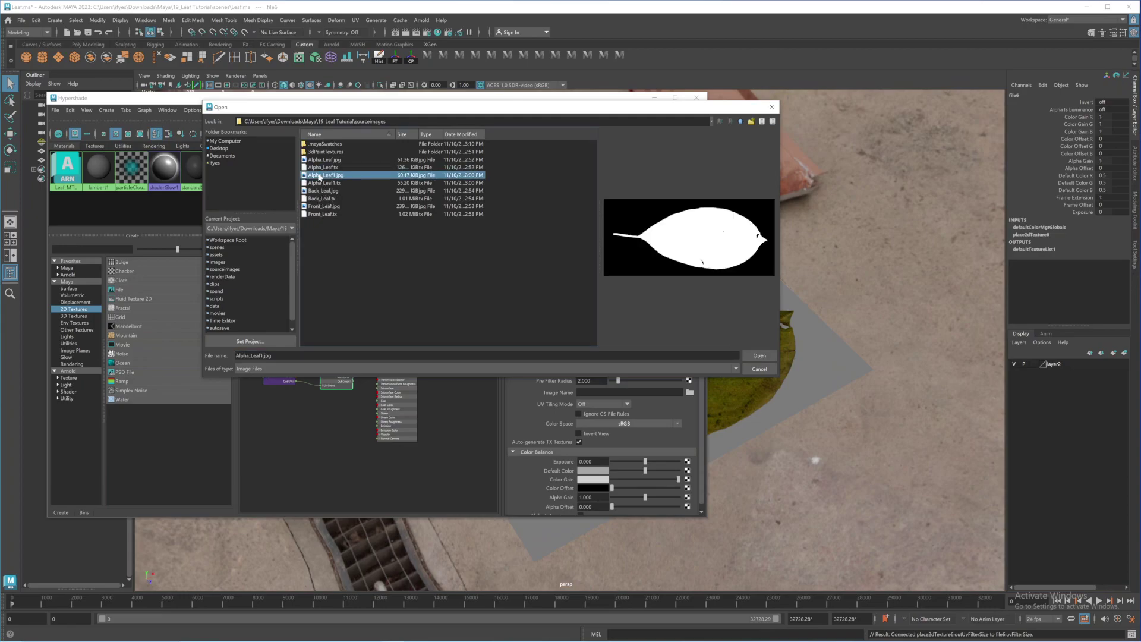
click(759, 356)
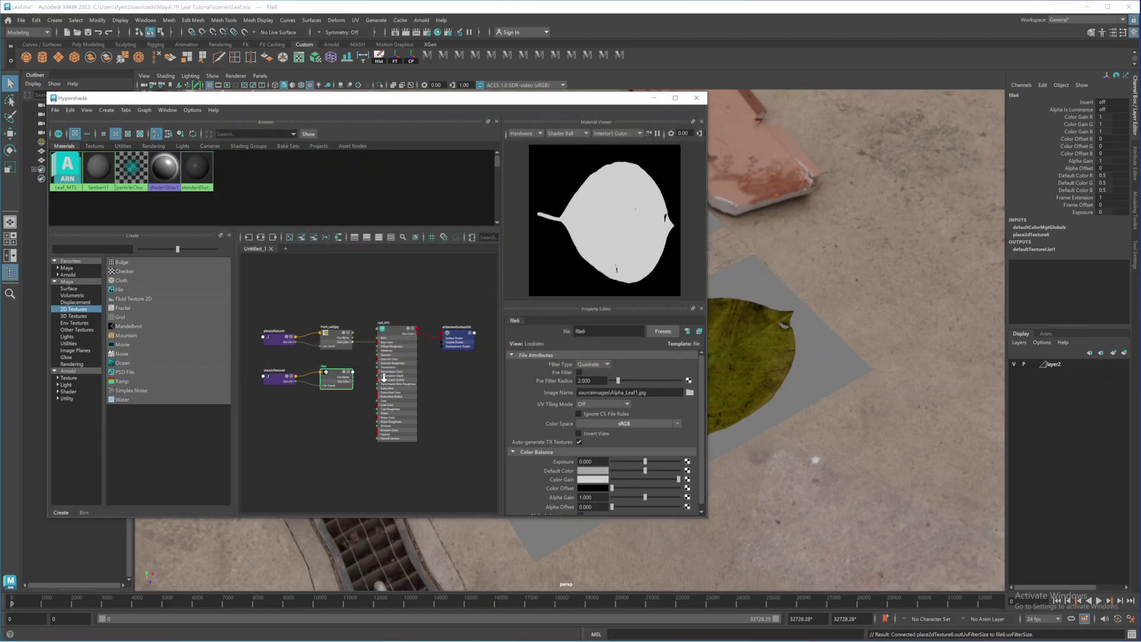
Connect the alpha file texture's Out Color to the Opacity input of Leaf_MTL
scroll(363, 386, up, 4)
scroll(367, 331, up, 3)
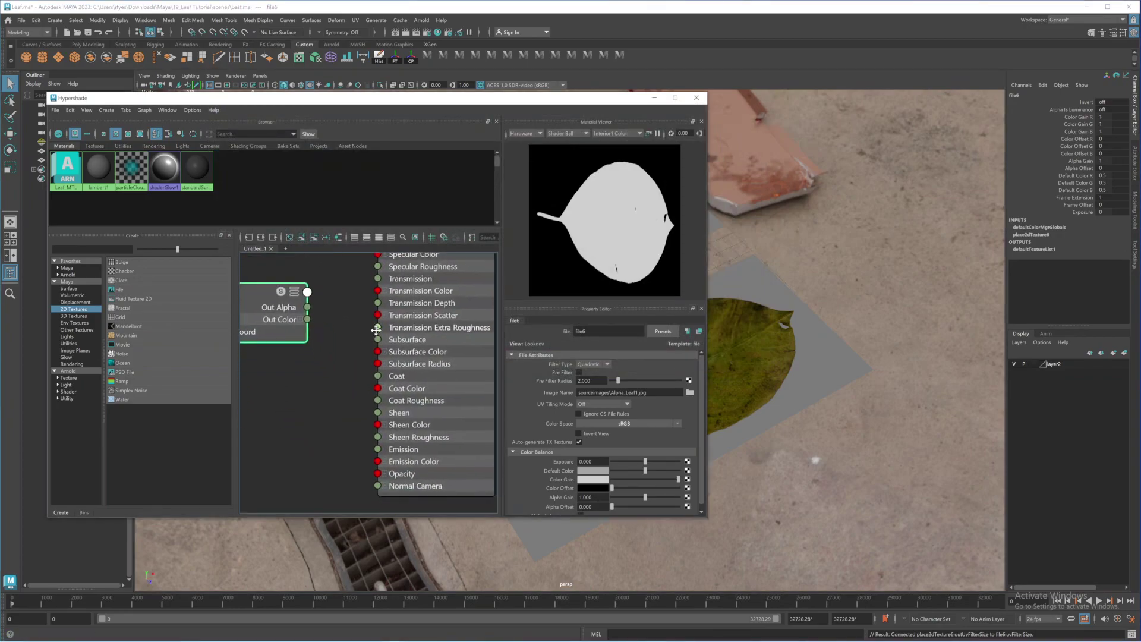
middle_drag(334, 378, 337, 359)
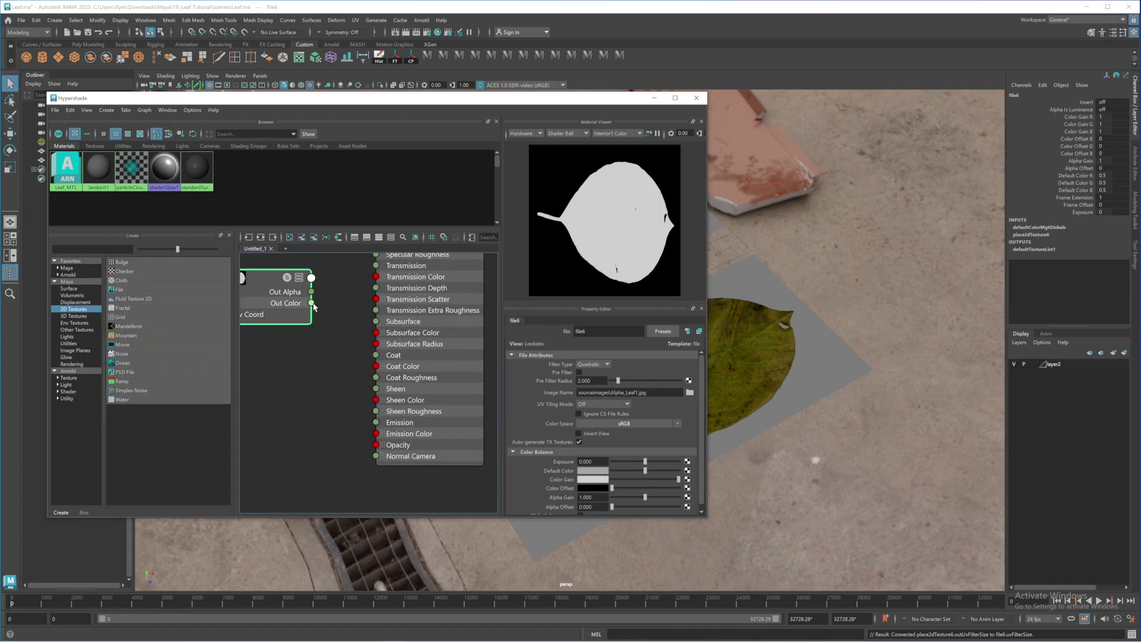
drag(312, 305, 376, 447)
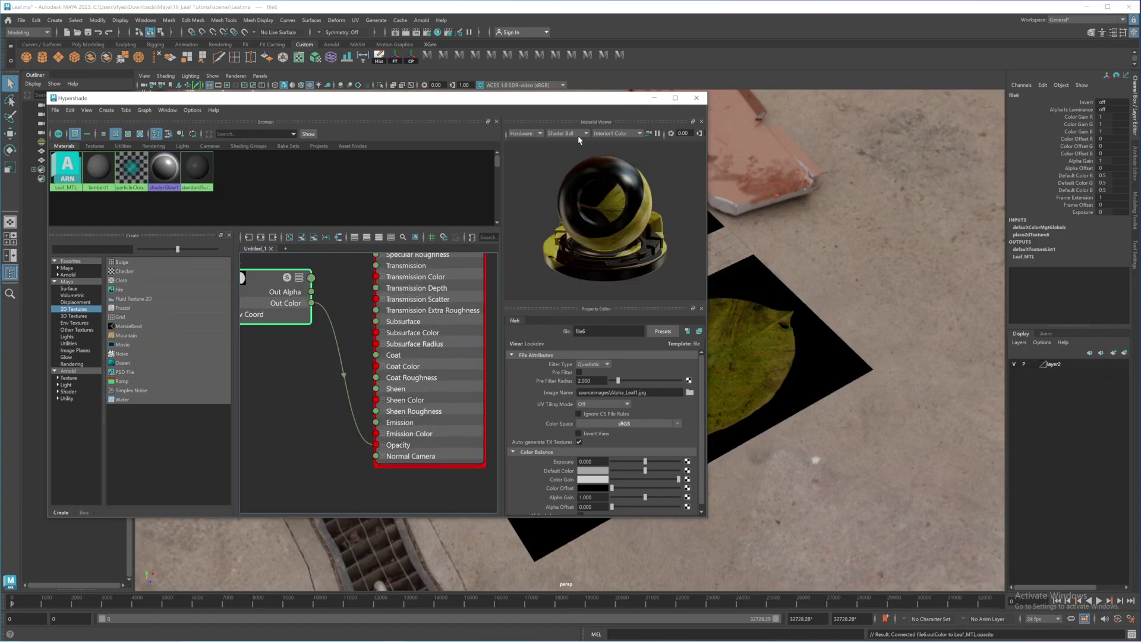
Minimize the Hypershade, render the leaves with the opacity map in the Arnold RenderView, and close the render window
click(654, 98)
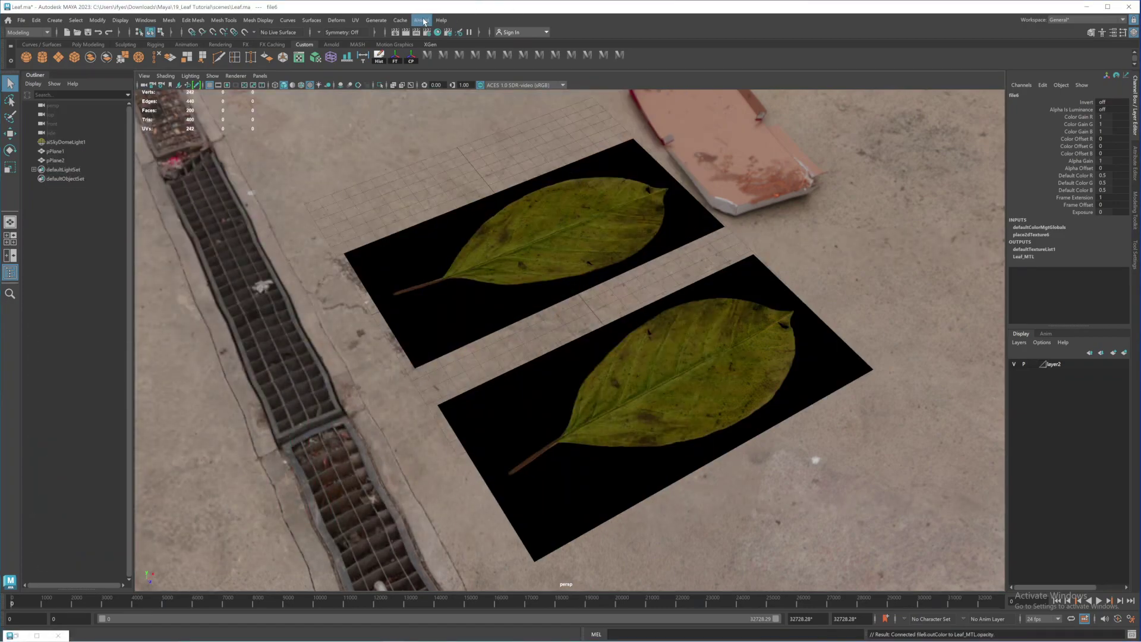
click(416, 21)
click(428, 37)
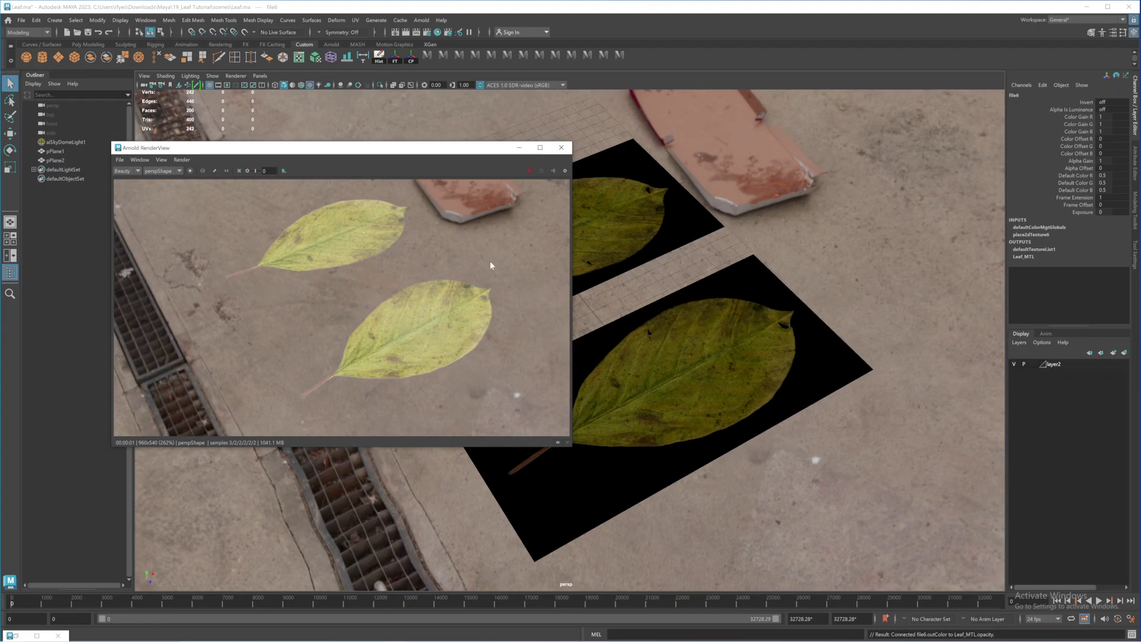
click(559, 150)
Select the original leaf plane and turn off Opaque in the Arnold attributes of pPlaneShape1
click(658, 227)
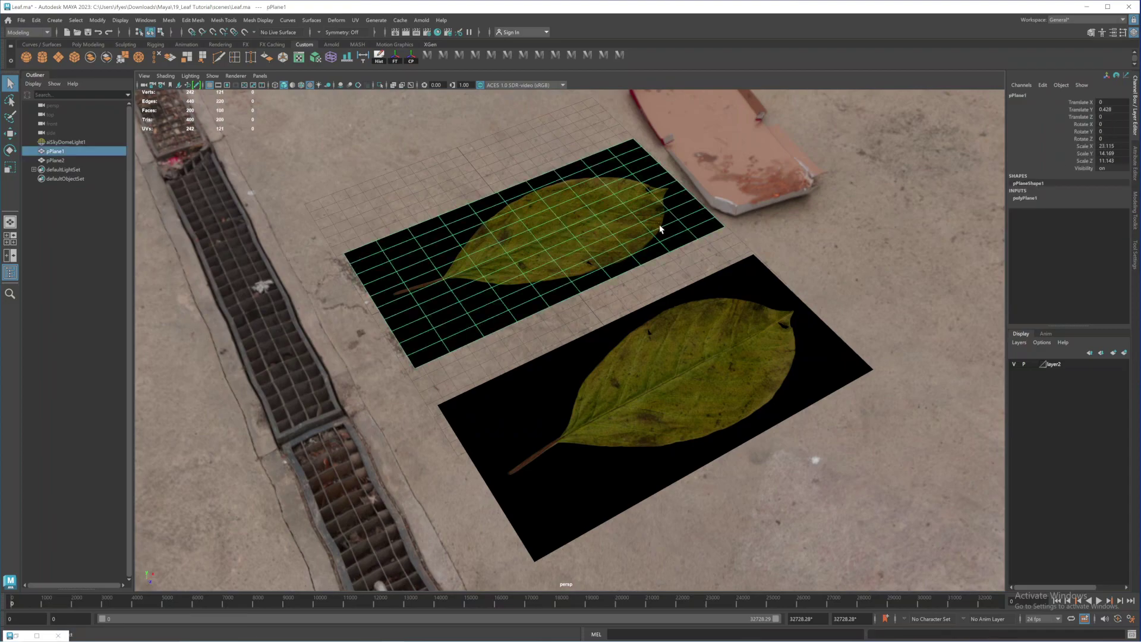
click(1136, 163)
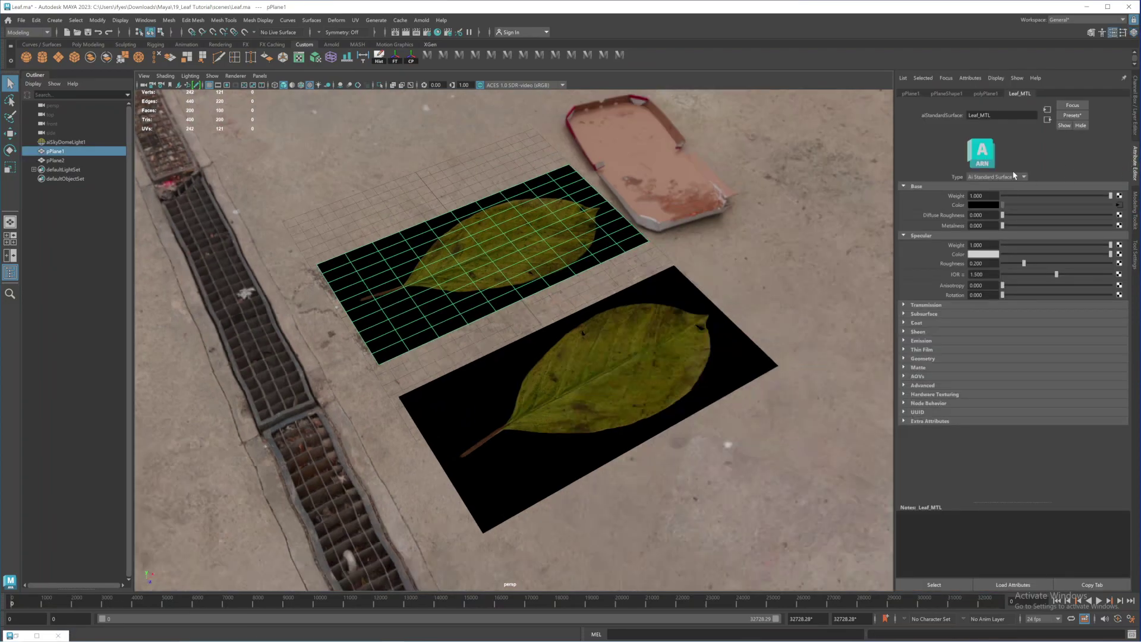
click(945, 94)
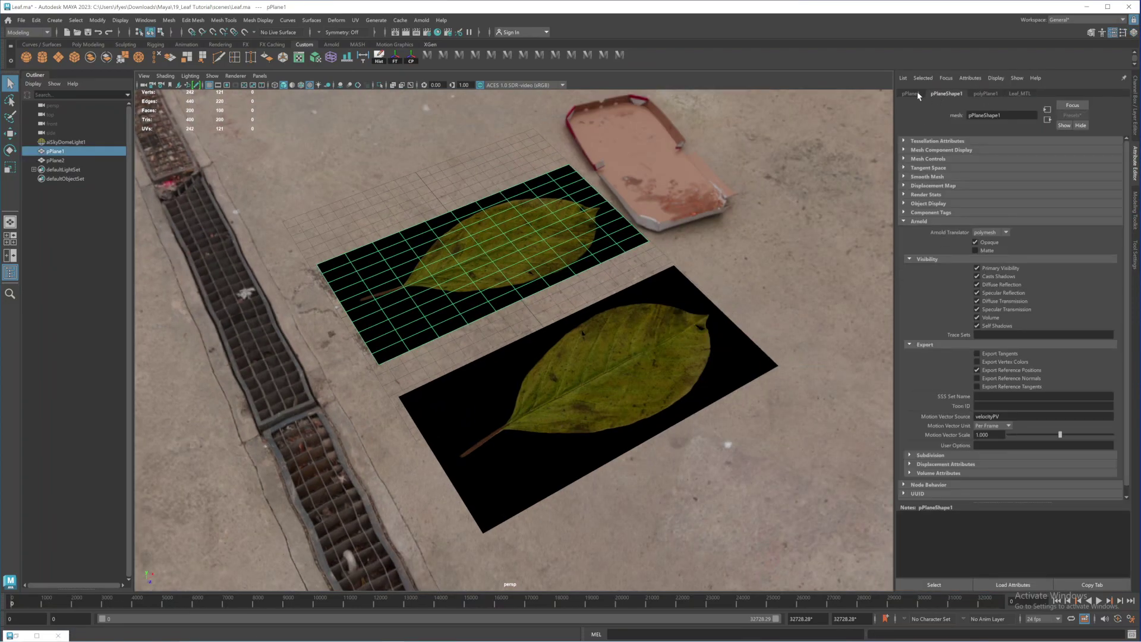
click(975, 243)
click(975, 242)
click(975, 243)
Reposition the alpha texture nodes in the reopened Hypershade graph and re-render both leaves in the Arnold RenderView
click(438, 33)
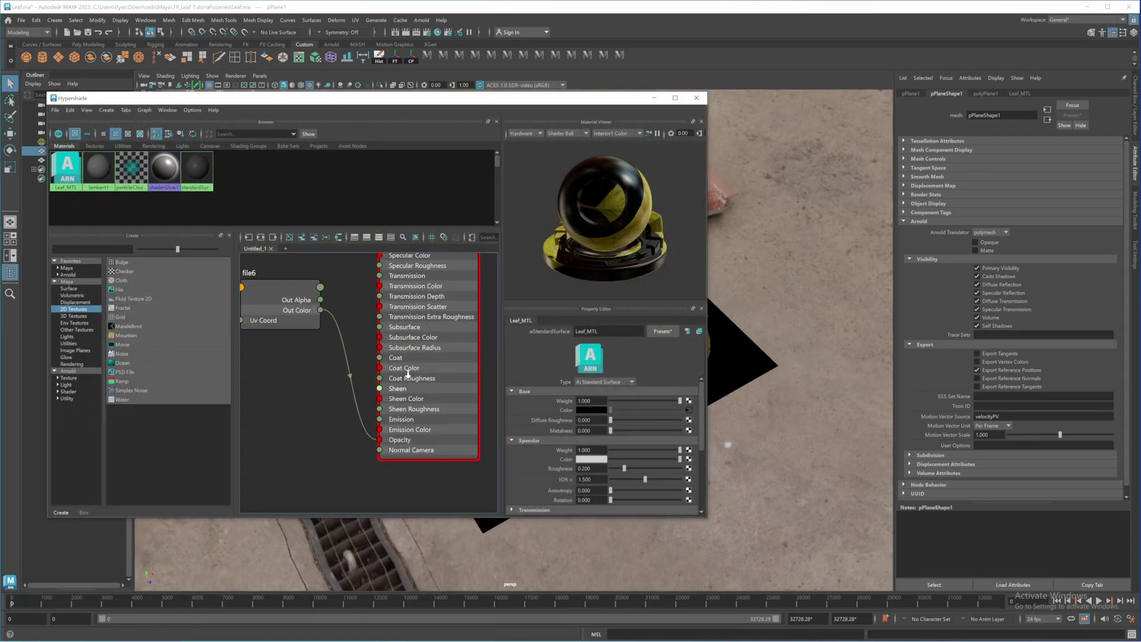
scroll(409, 374, down, 6)
drag(348, 339, 347, 378)
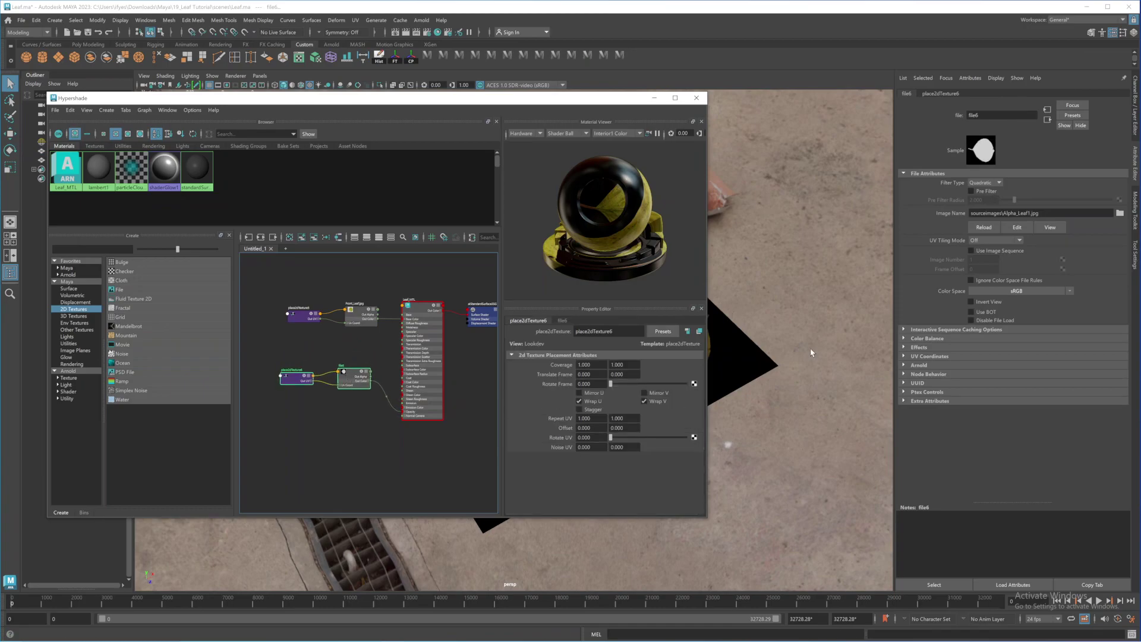
click(421, 20)
click(431, 39)
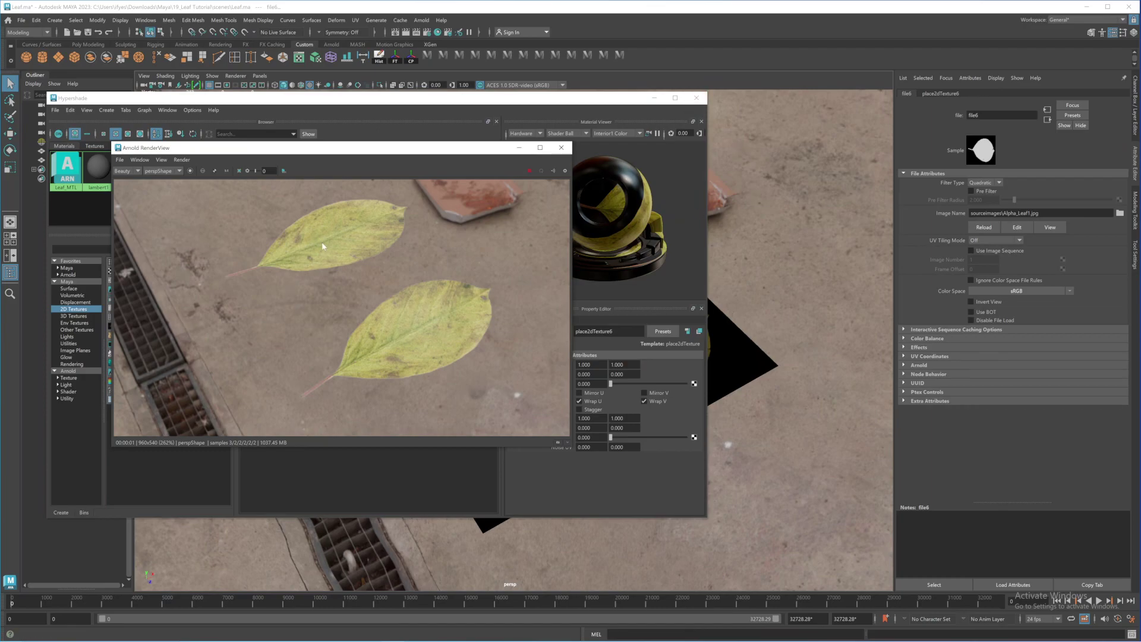
Close the Hypershade and Arnold RenderView windows to get back to the two leaf planes
click(602, 411)
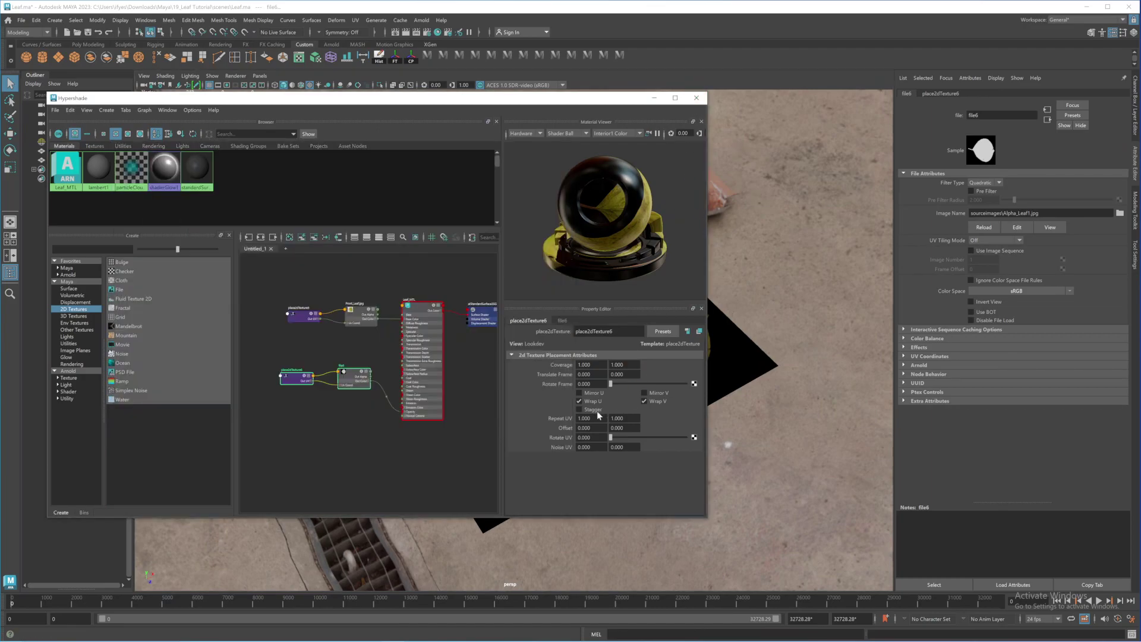
click(696, 98)
click(561, 147)
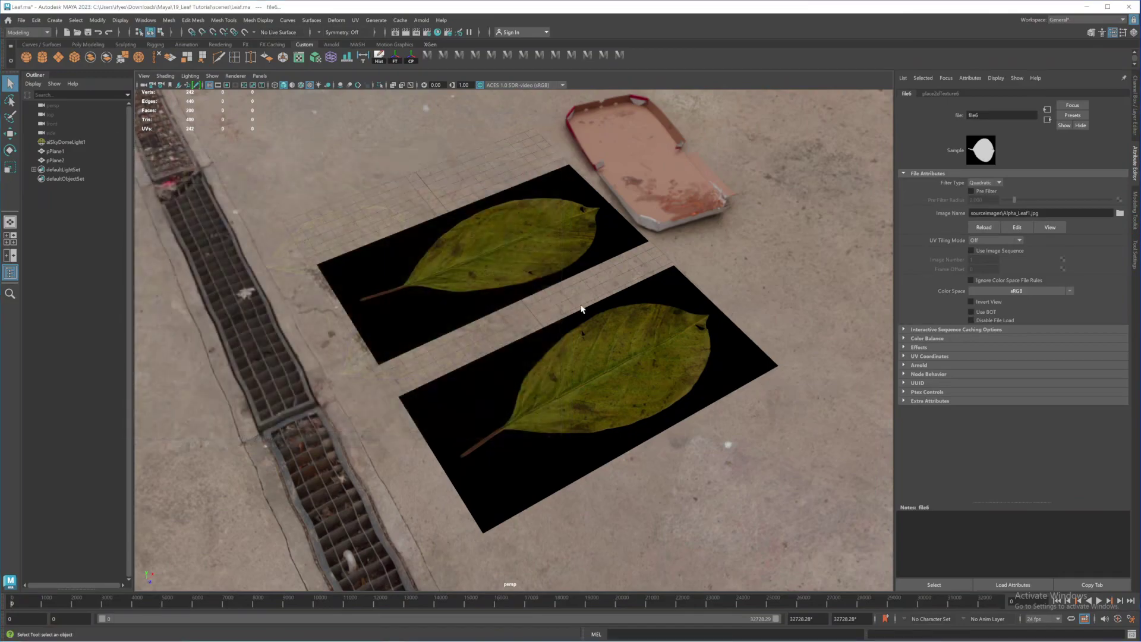
alt+drag(564, 350, 611, 336)
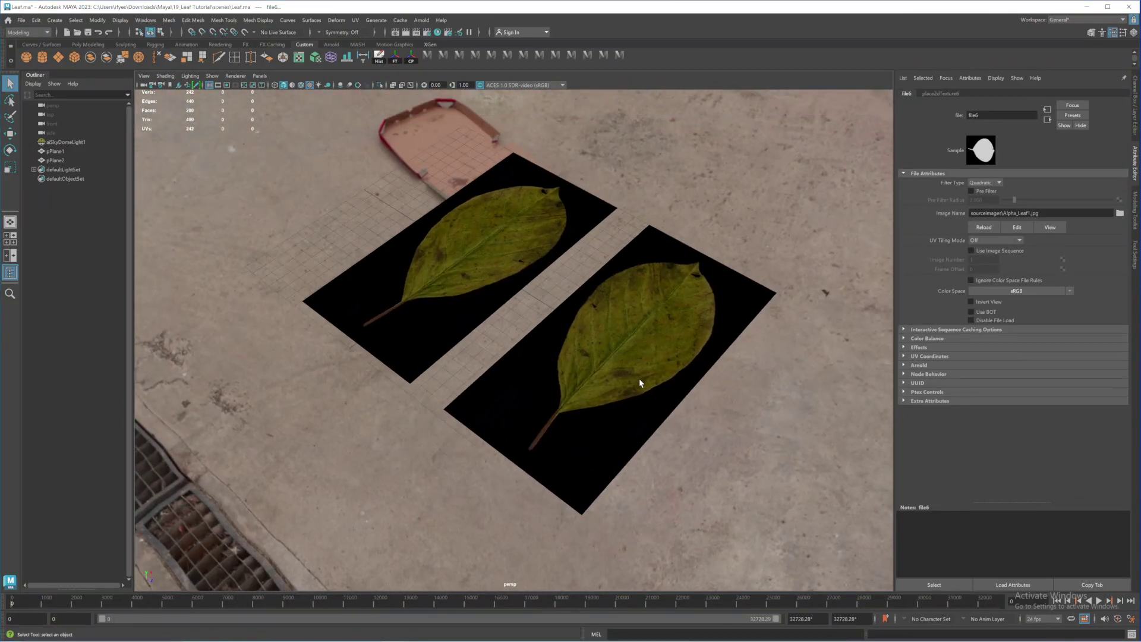
Rename the original leaf plane pPlane1 as Front and the duplicate pPlane2 as Back
click(619, 322)
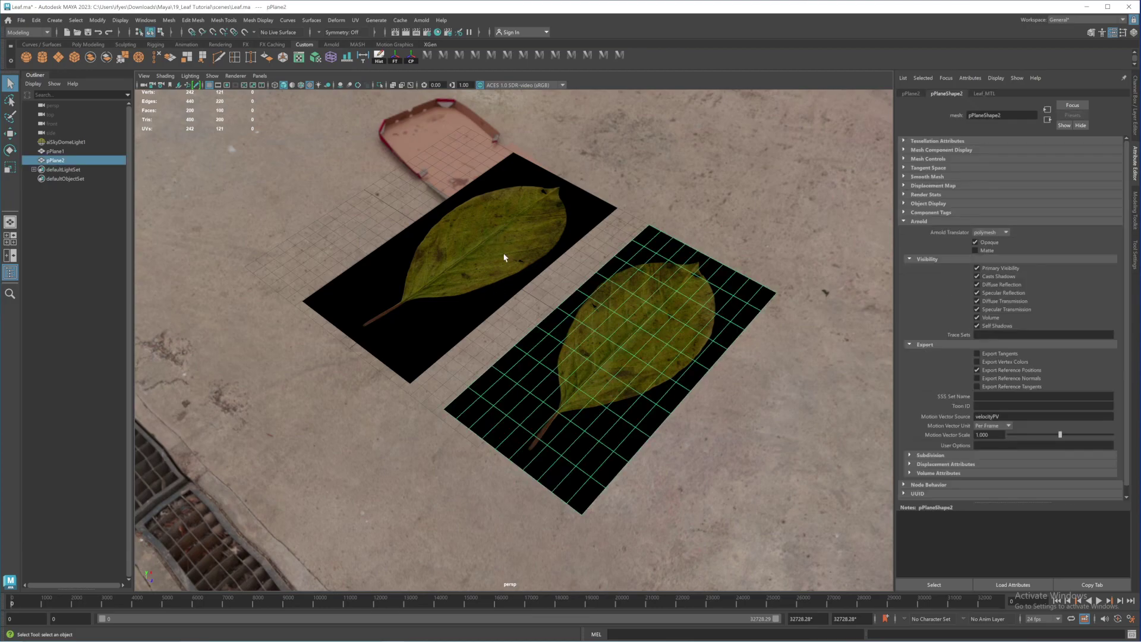
click(487, 225)
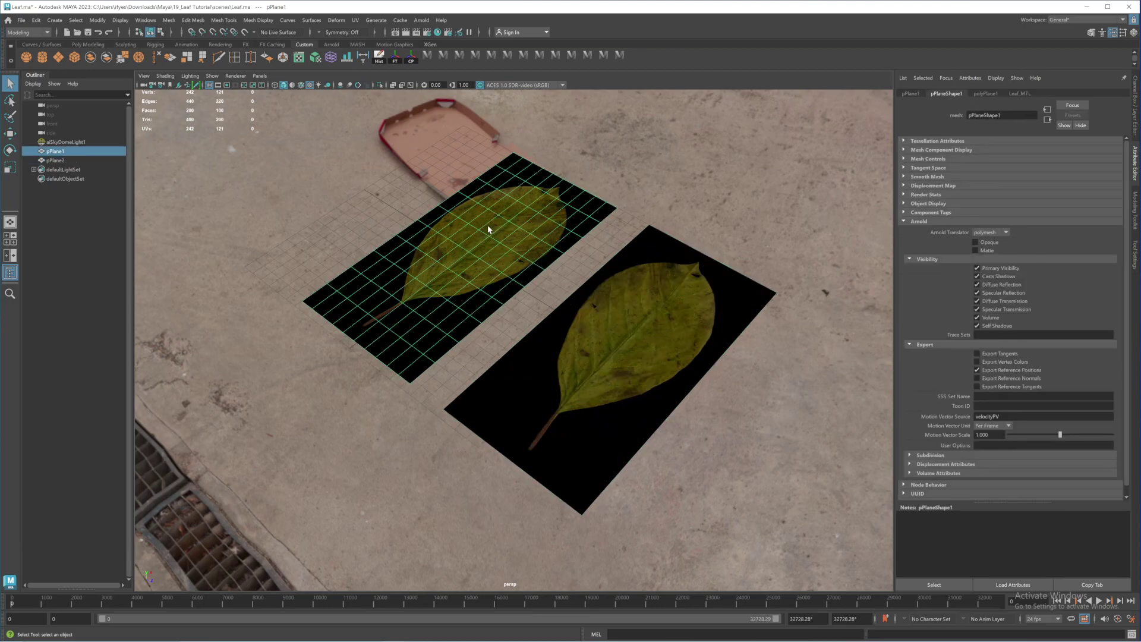
double_click(55, 151)
text(Pron)
key(Return)
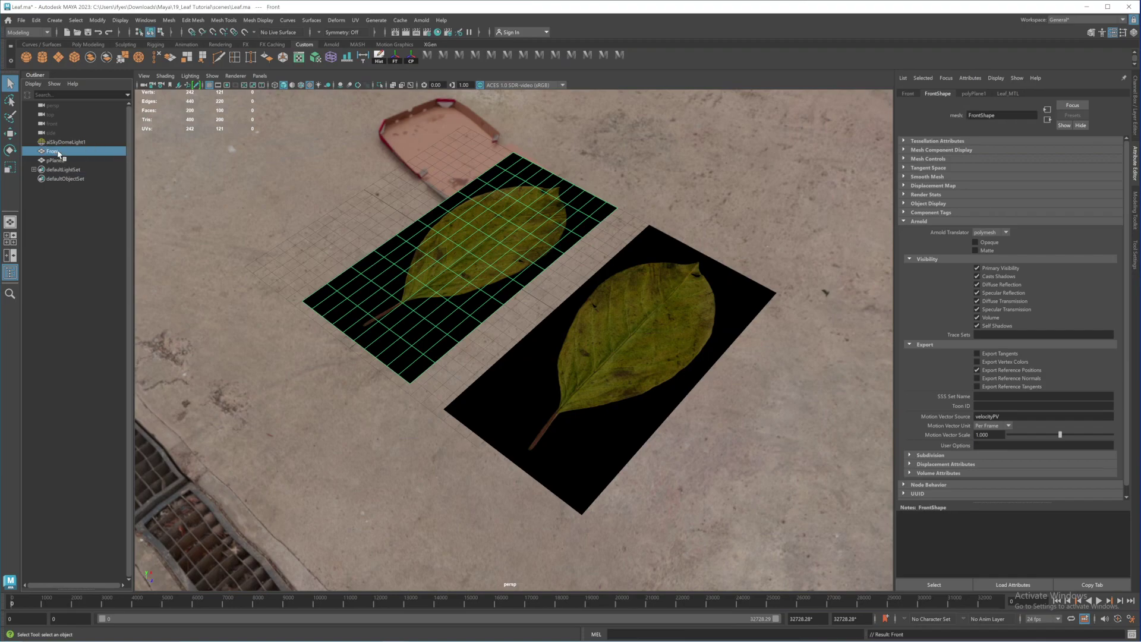
double_click(56, 160)
text(Back)
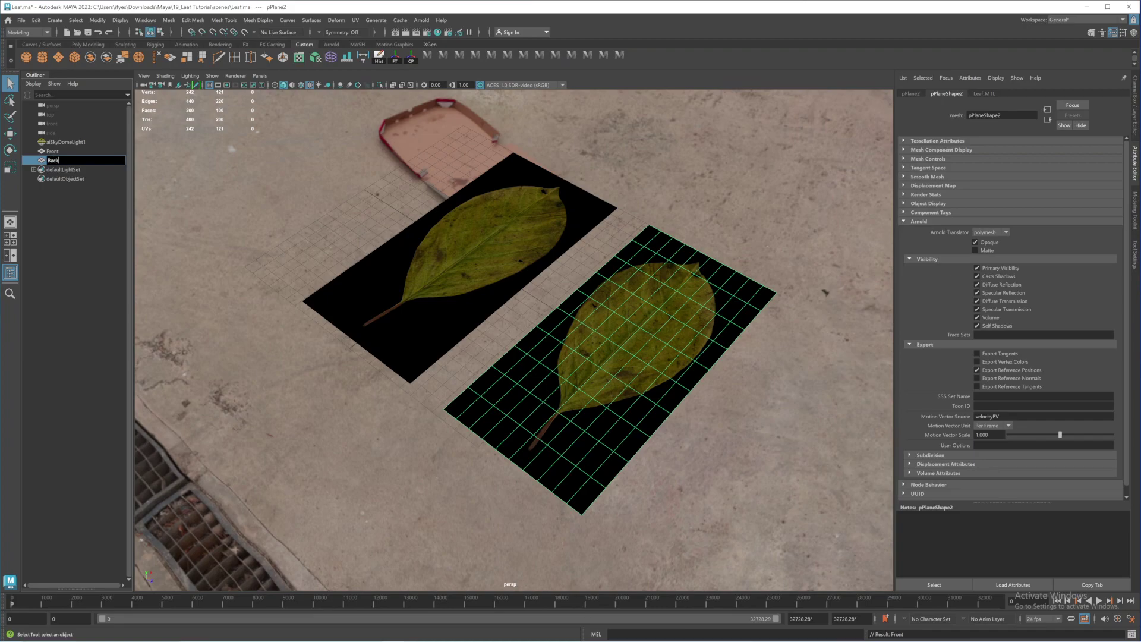
key(Return)
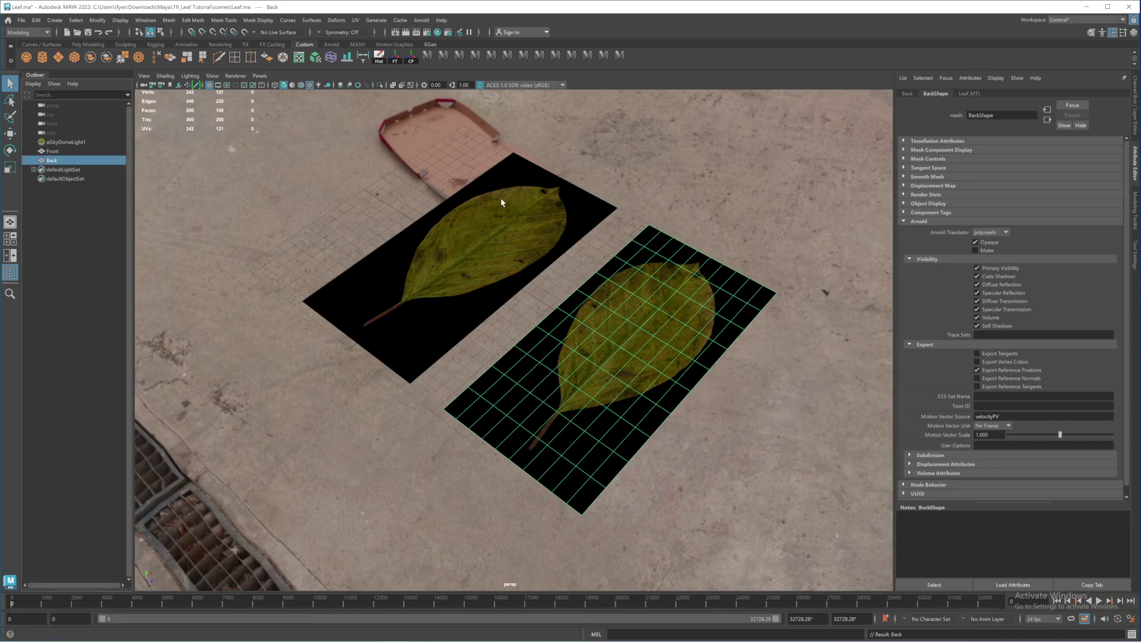
Select the Front plane, reopen the Hypershade, and move the alpha texture nodes lower in the graph to make room
click(501, 232)
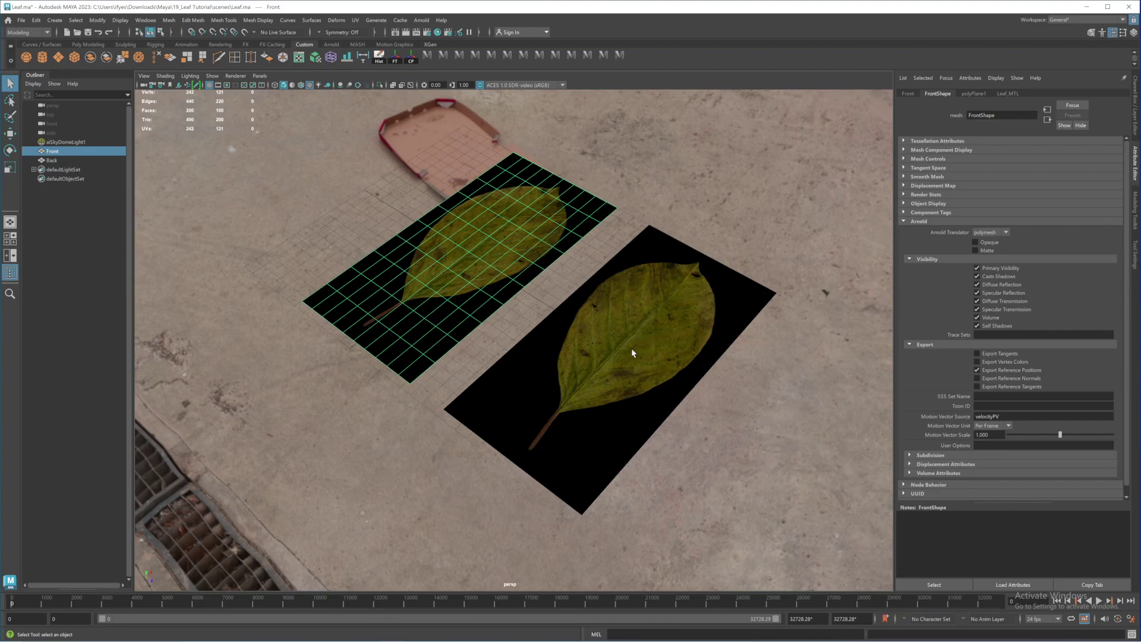
click(438, 32)
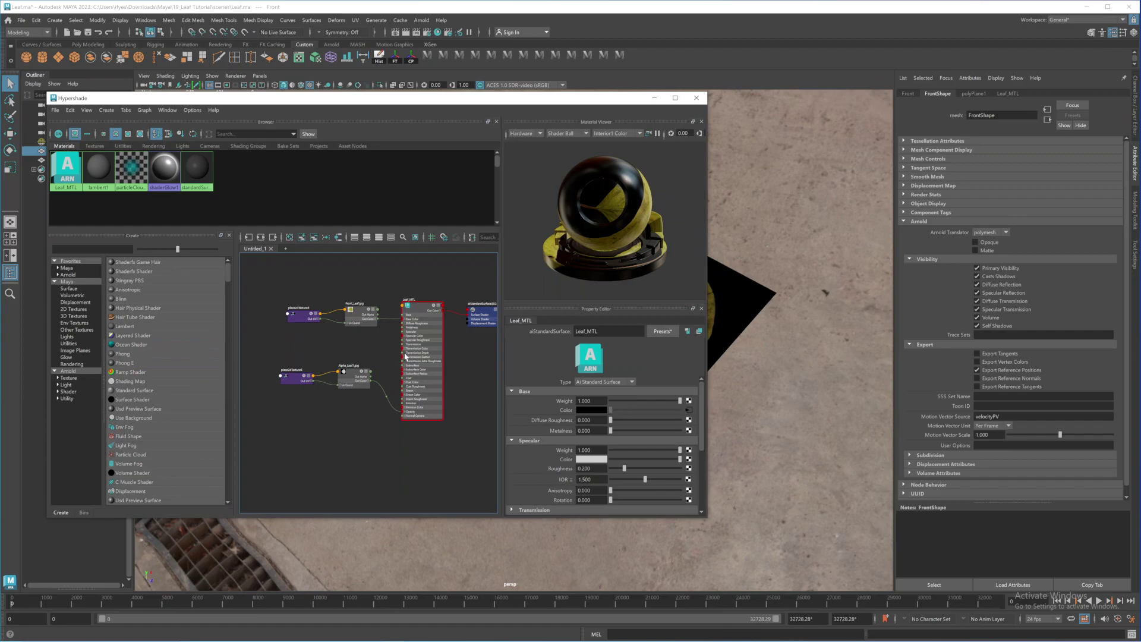
drag(270, 359, 341, 464)
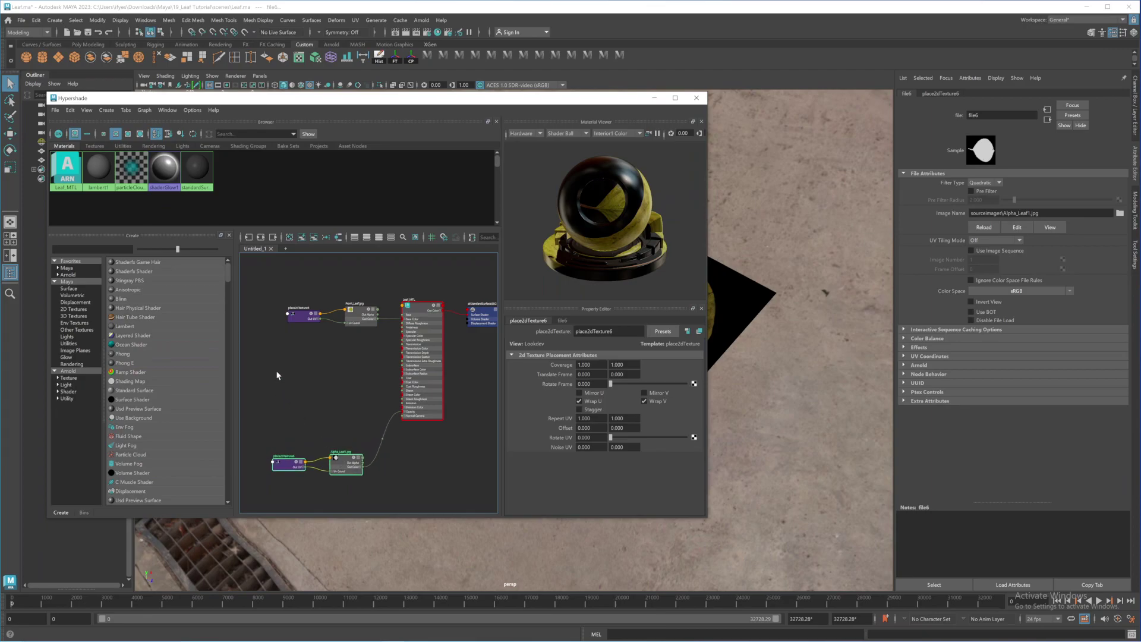
click(277, 376)
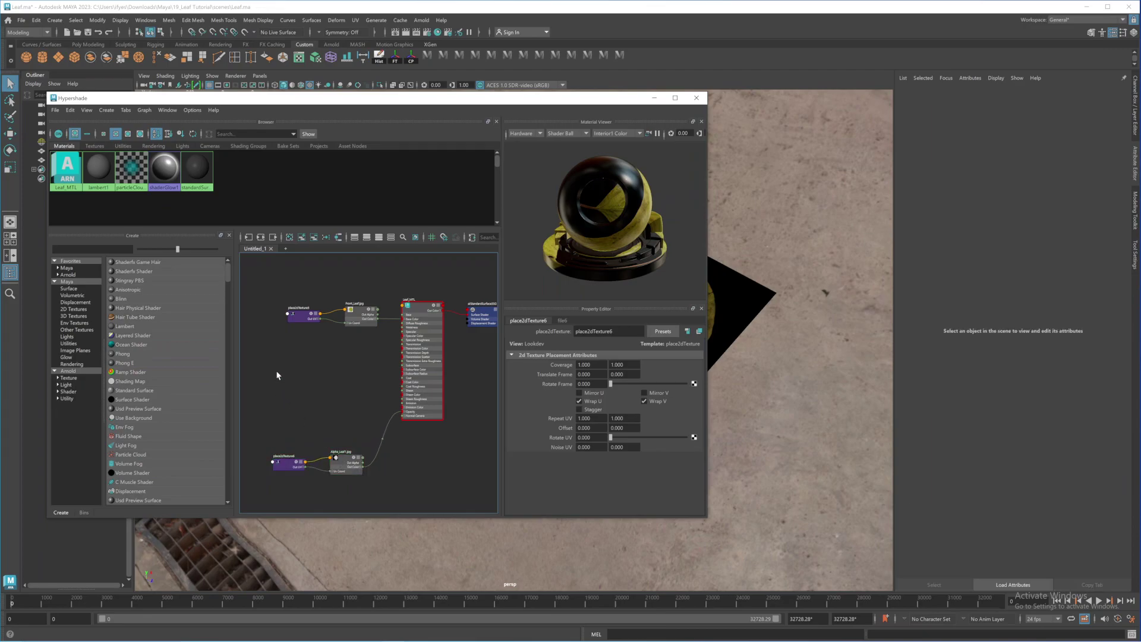
Create a condition node and place it between the front leaf texture and the Leaf_MTL material
key(Tab)
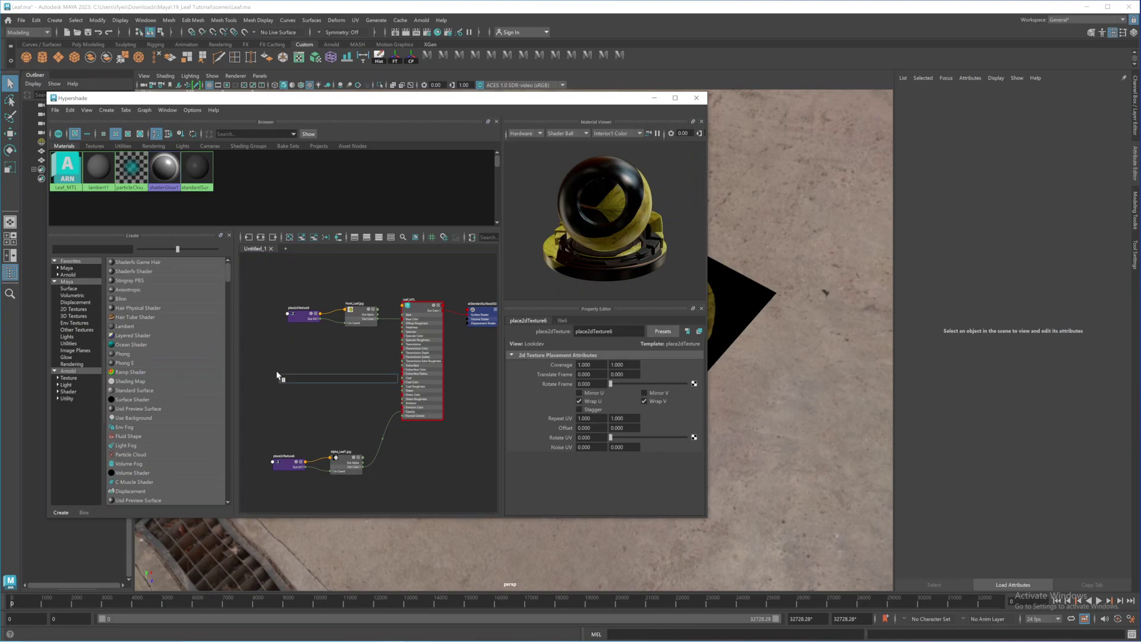
text(con)
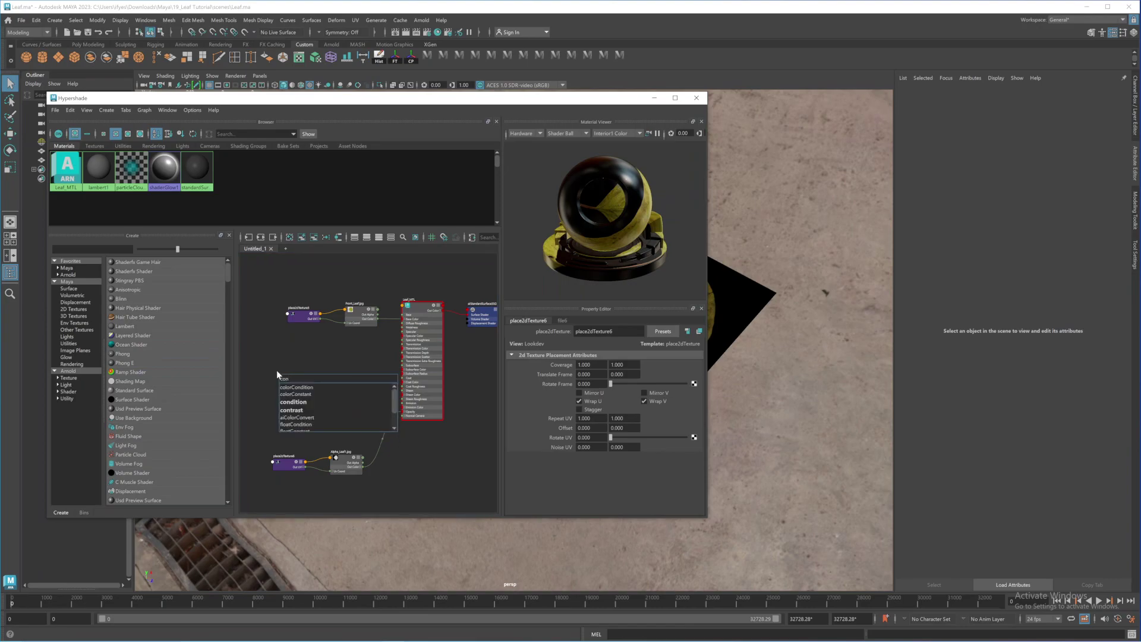
click(304, 401)
drag(294, 383, 322, 369)
mouse_move(288, 300)
mouse_down()
mouse_move(381, 330)
mouse_move(278, 315)
mouse_up()
click(309, 361)
drag(323, 385, 343, 364)
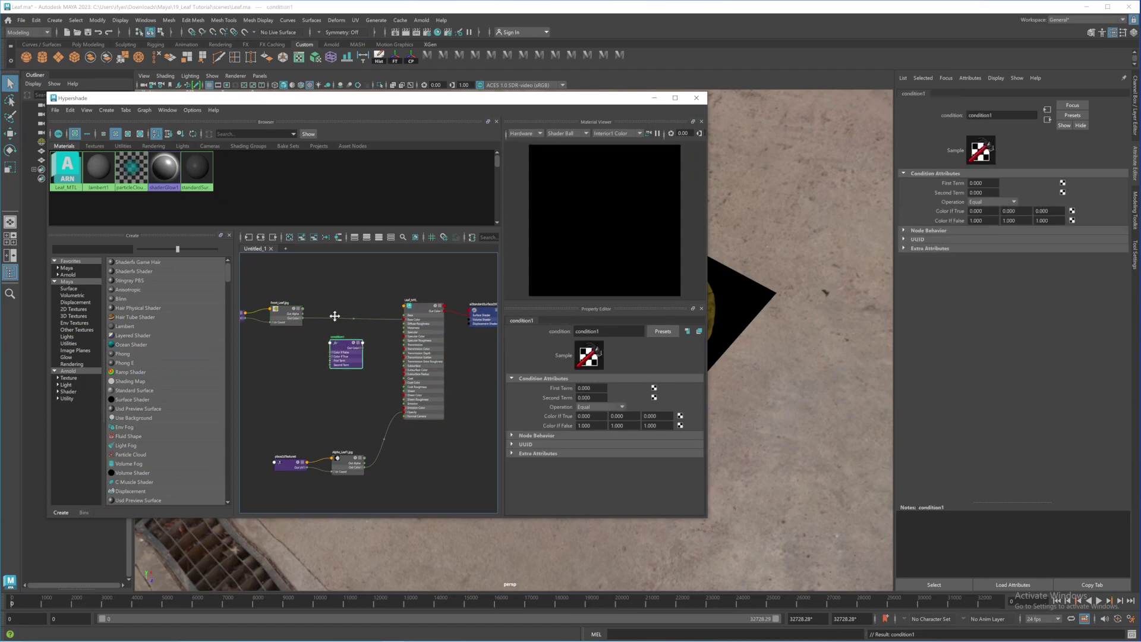
Add a 2D File texture node below the front leaf texture and name it BackLeaf
alt+middle_drag(331, 316, 376, 326)
click(305, 370)
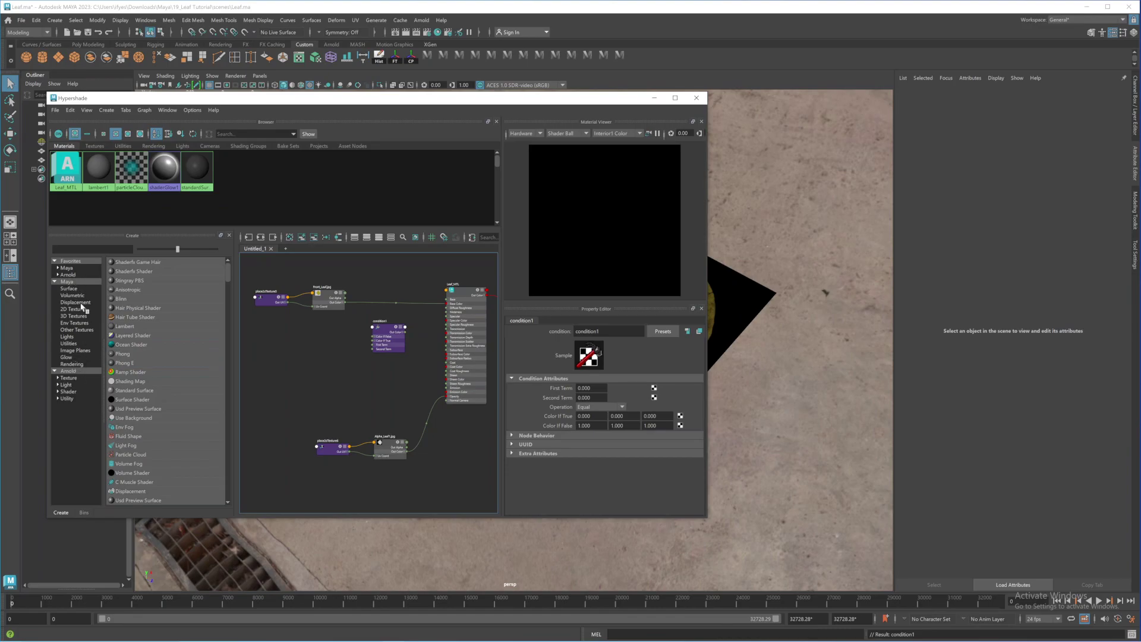
click(322, 290)
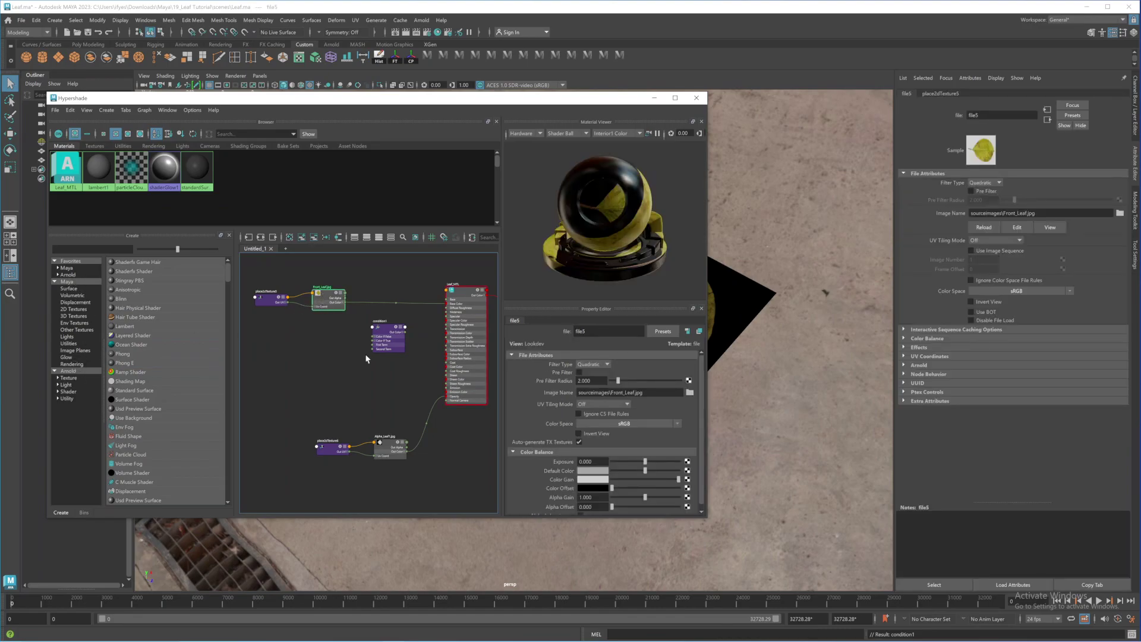
click(74, 309)
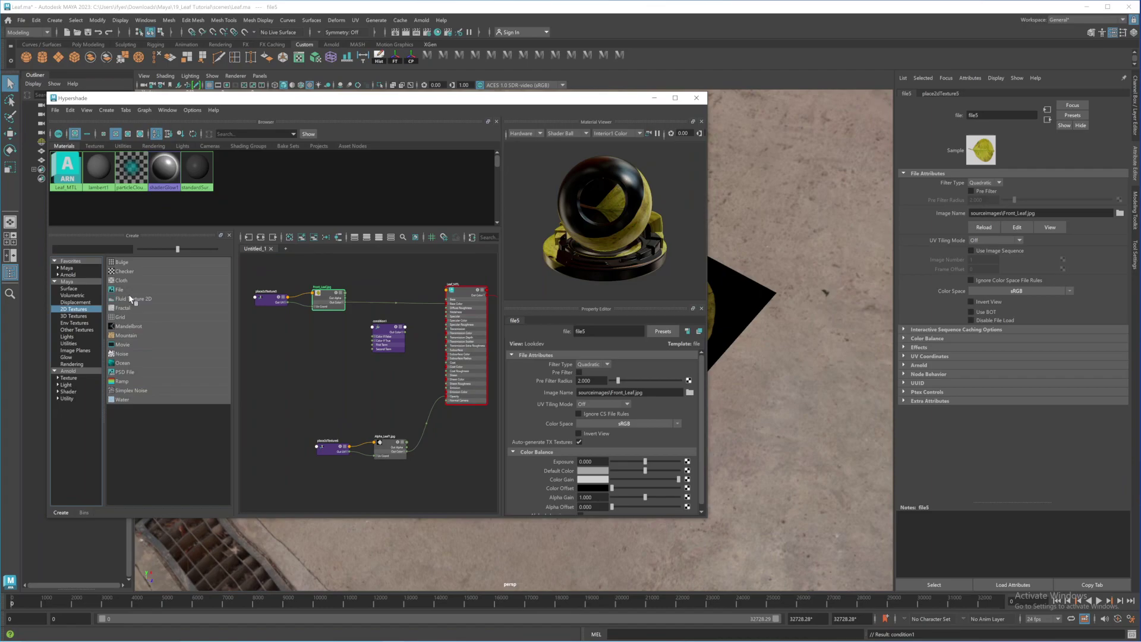
drag(126, 290, 328, 374)
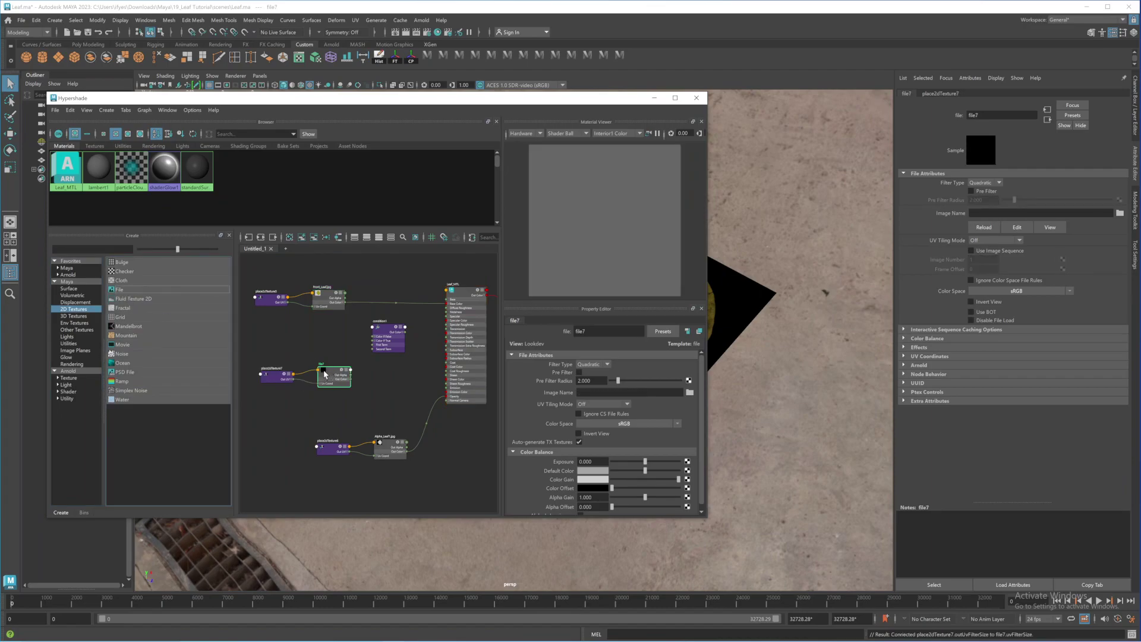
double_click(580, 331)
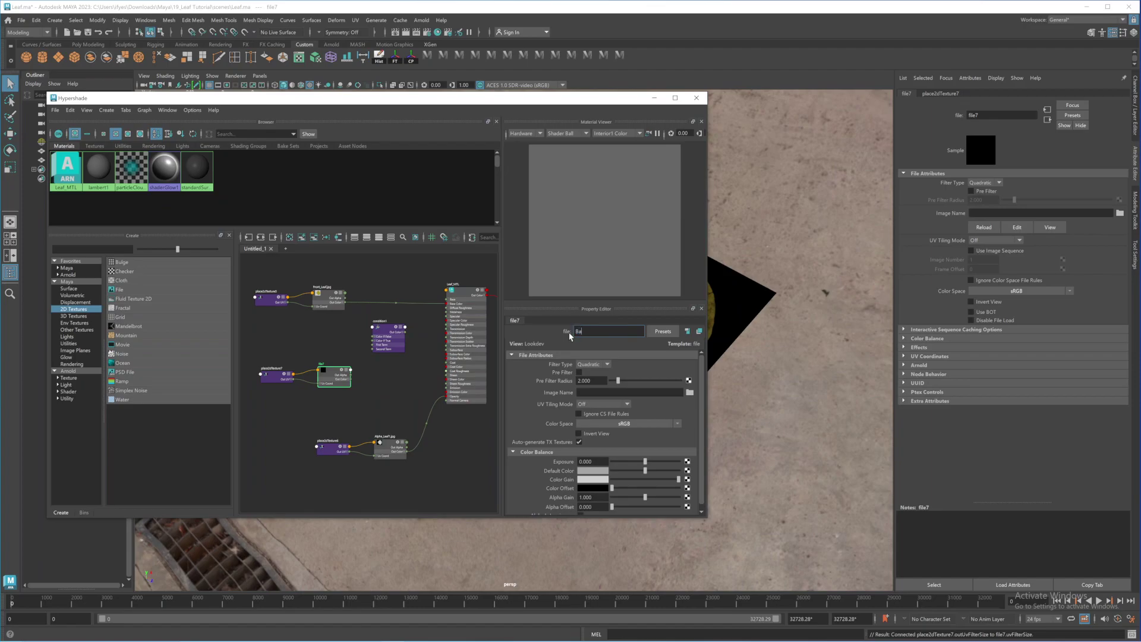
text(BackLeaf)
key(Return)
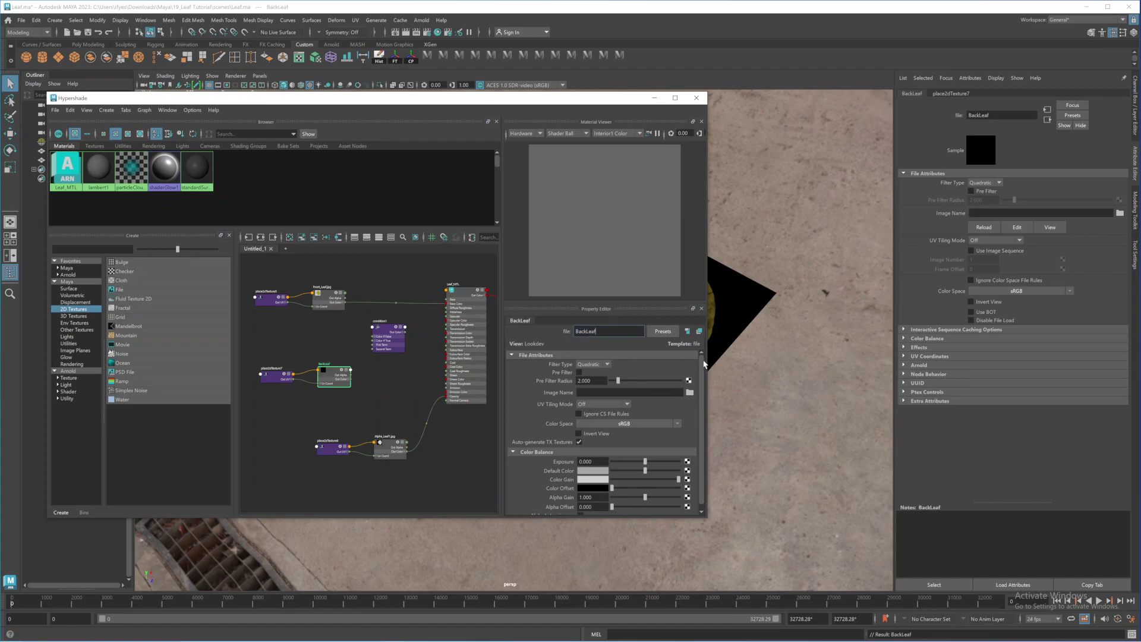
Load Back_Leaf.jpg from the sourceimages folder as the BackLeaf texture's image
click(689, 392)
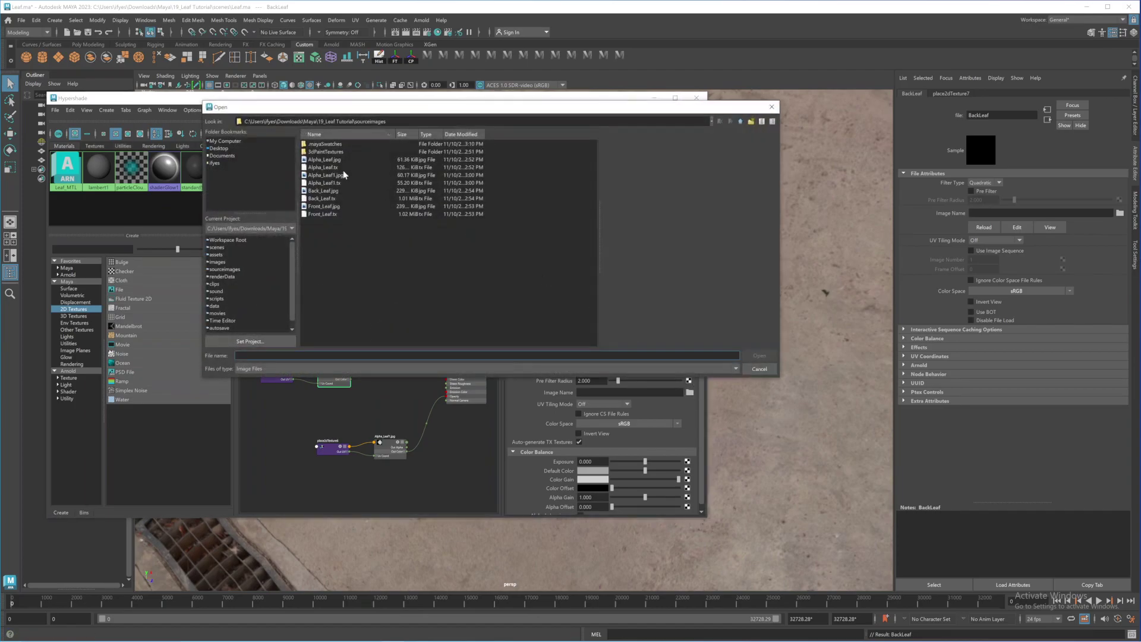
click(315, 190)
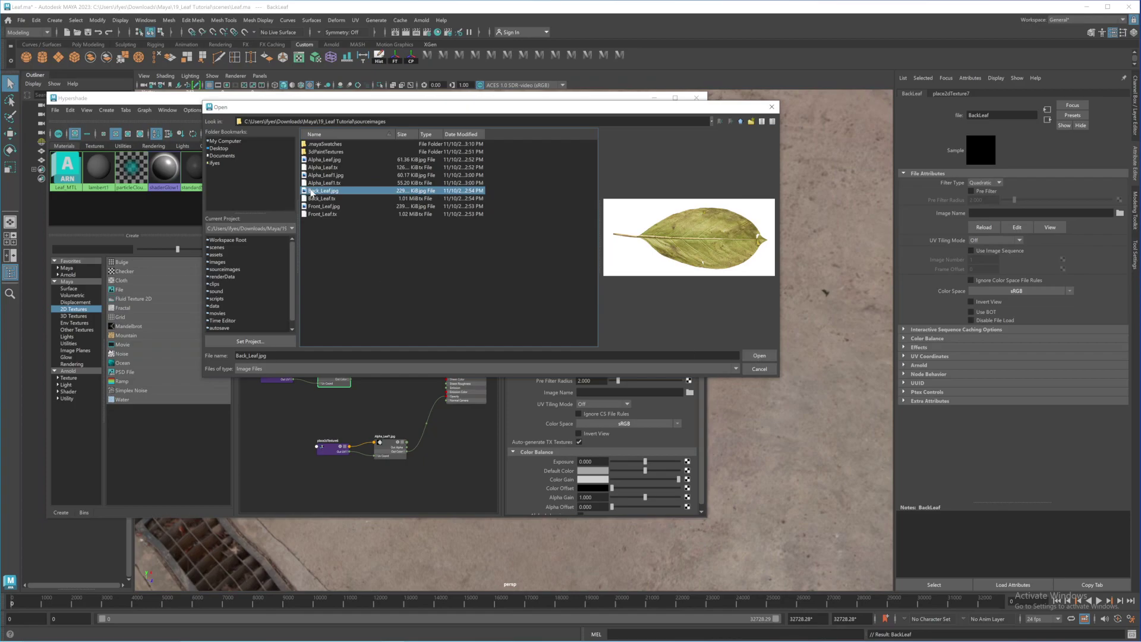
click(317, 207)
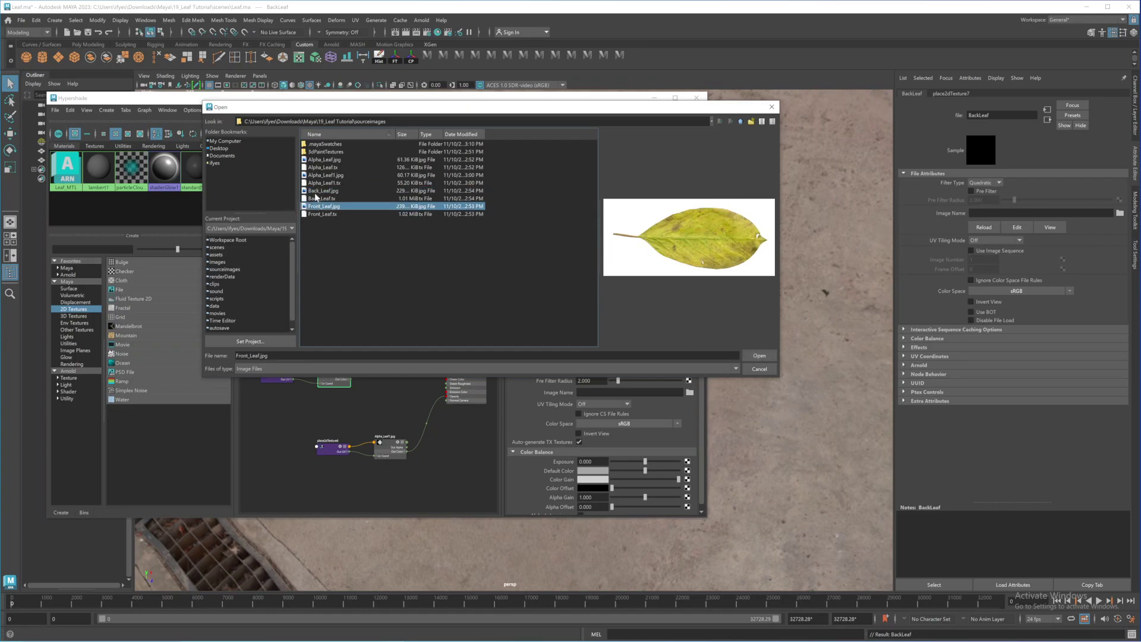
click(316, 193)
click(769, 356)
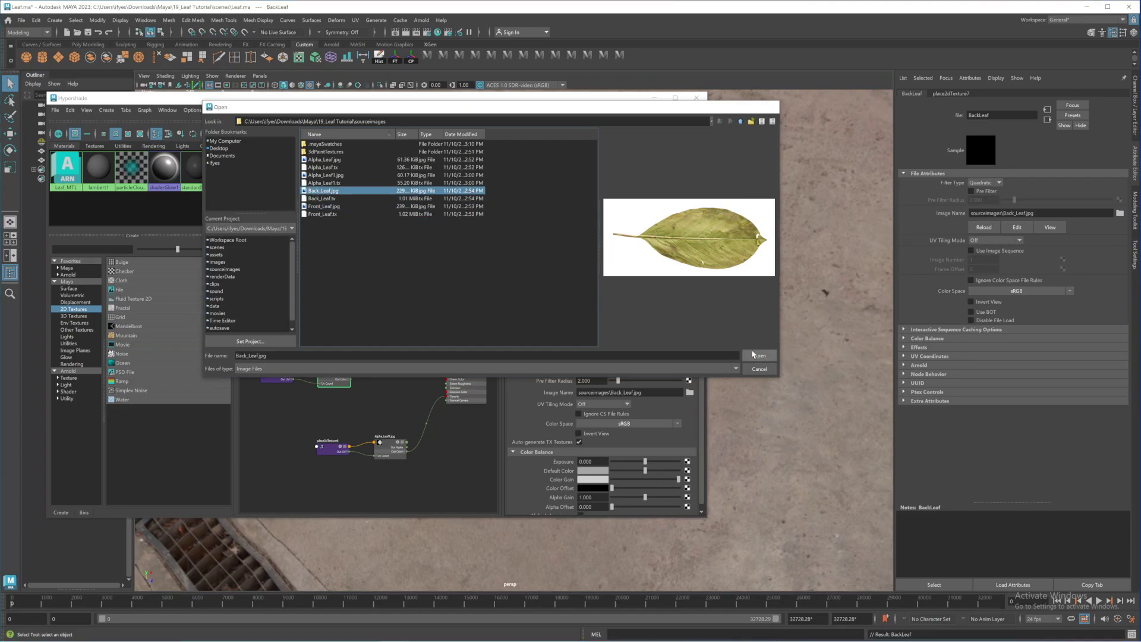
Connect BackLeaf's Out Color to the condition node's Color If True and Front_Leaf.jpg's Out Color to Color If False
drag(325, 375, 310, 348)
drag(384, 330, 378, 327)
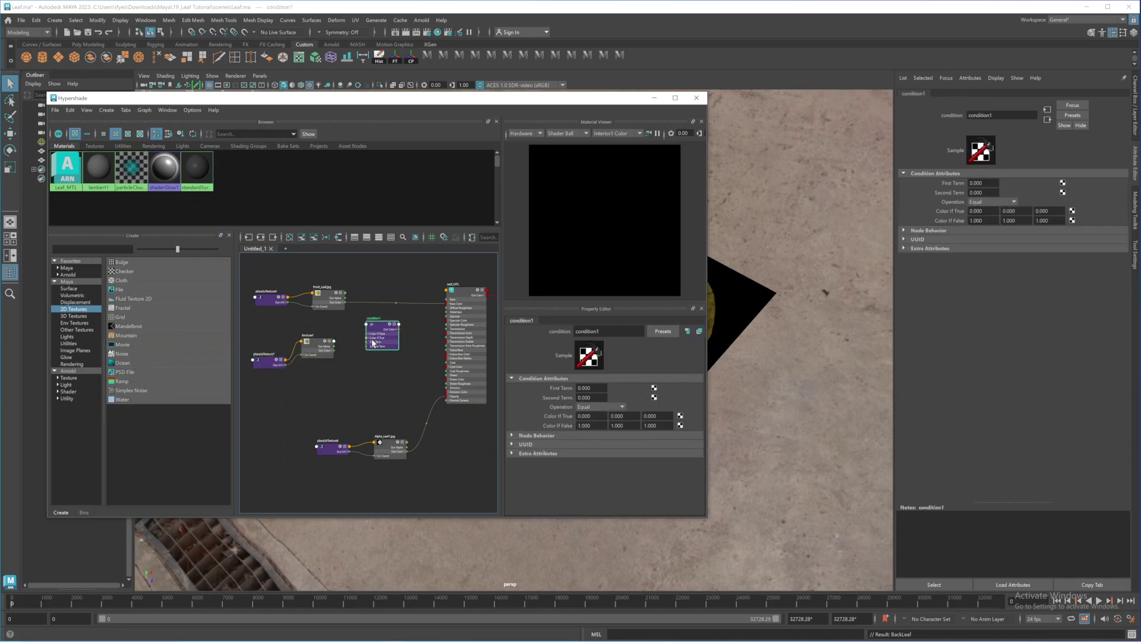
scroll(342, 325, up, 5)
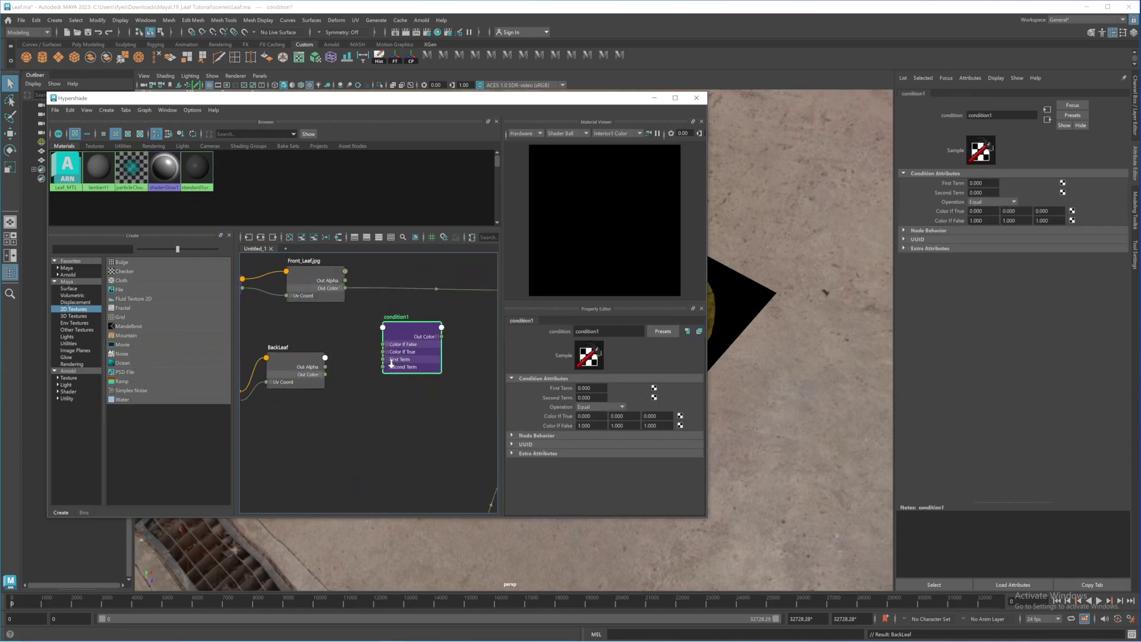
alt+middle_drag(368, 327, 362, 358)
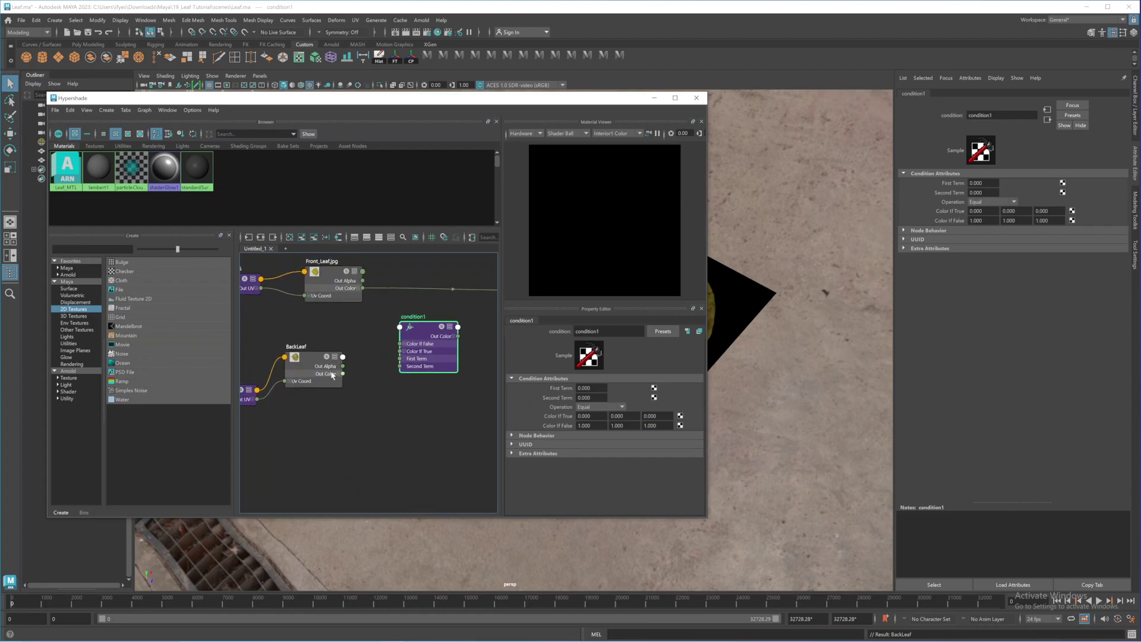
drag(344, 375, 399, 352)
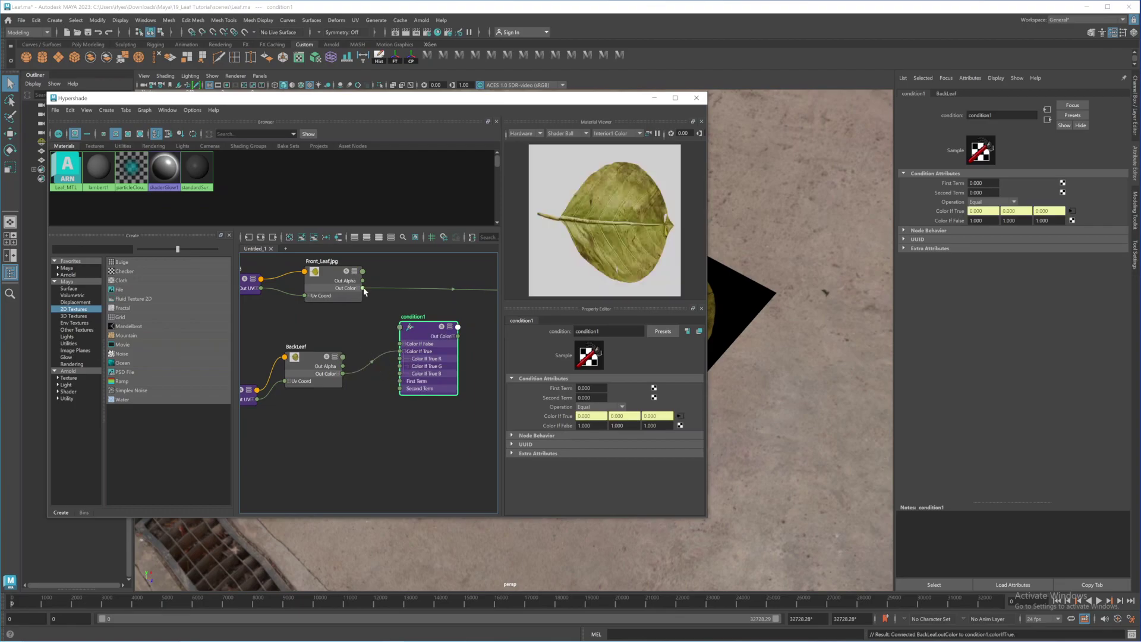
drag(363, 290, 399, 344)
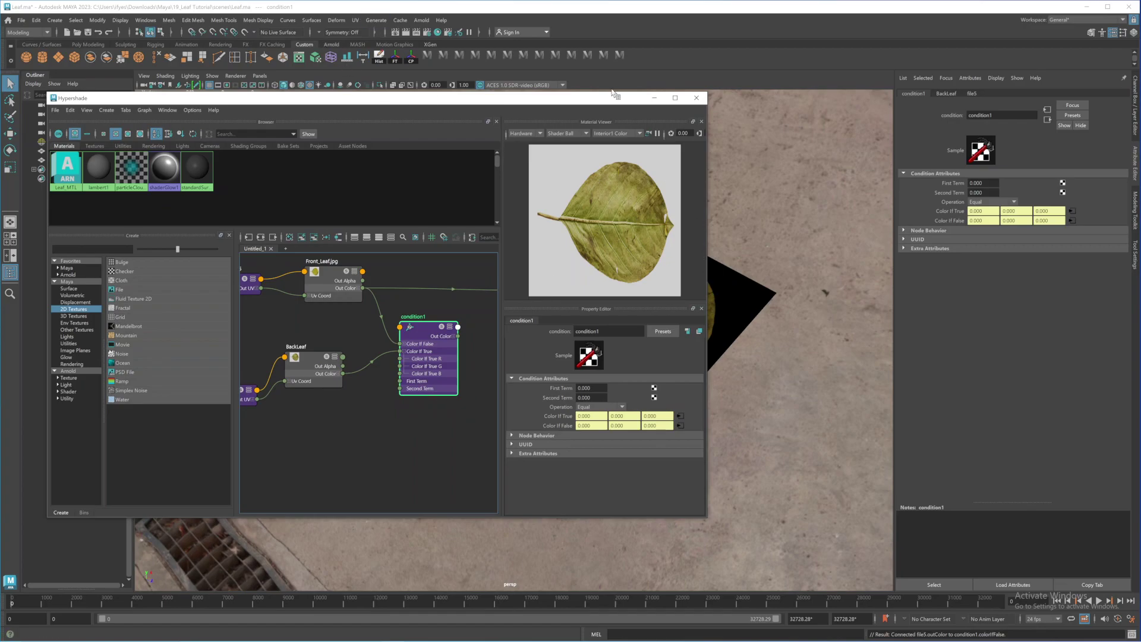
Move the Hypershade aside, display the face normals of the Front plane, and inspect their direction
drag(616, 93, 443, 233)
alt+right_drag(586, 212, 606, 230)
click(583, 207)
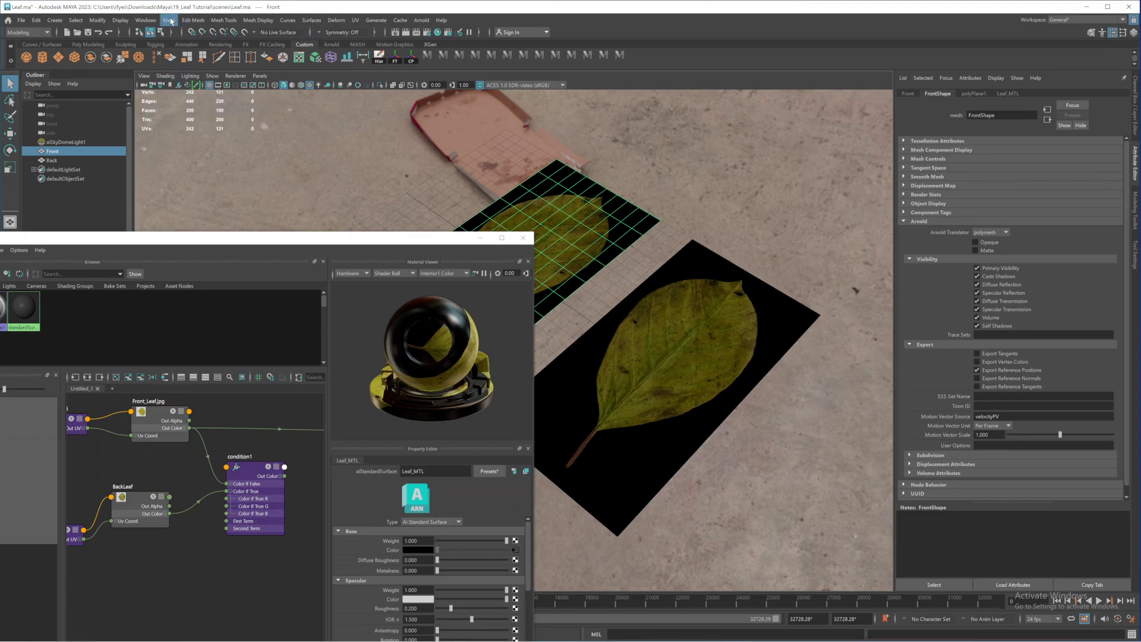
click(119, 21)
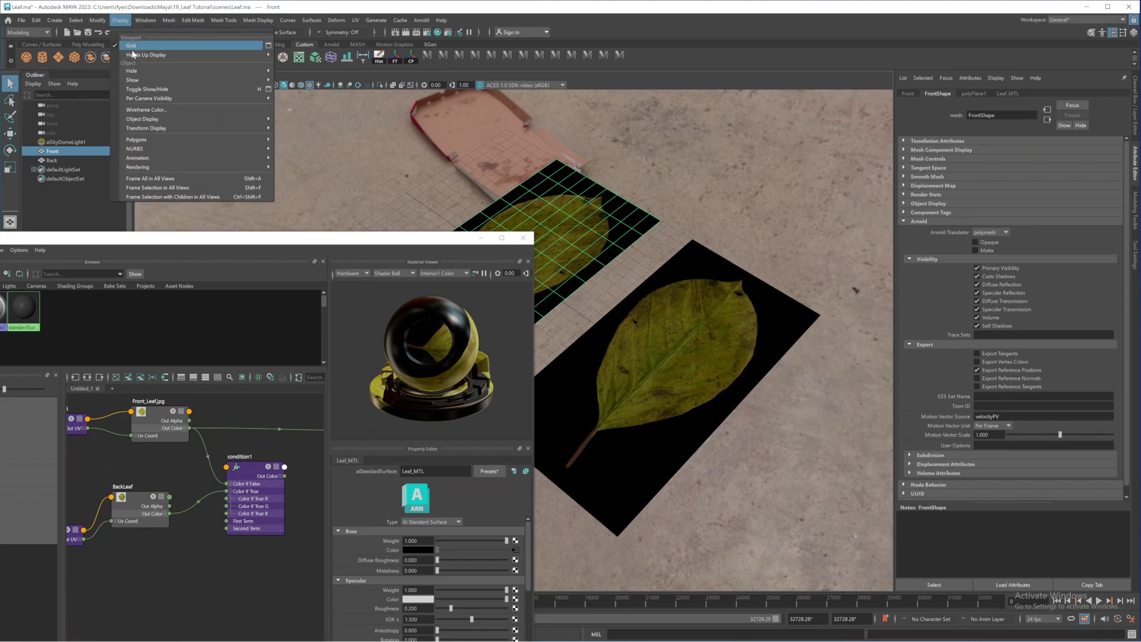
mouse_move(161, 138)
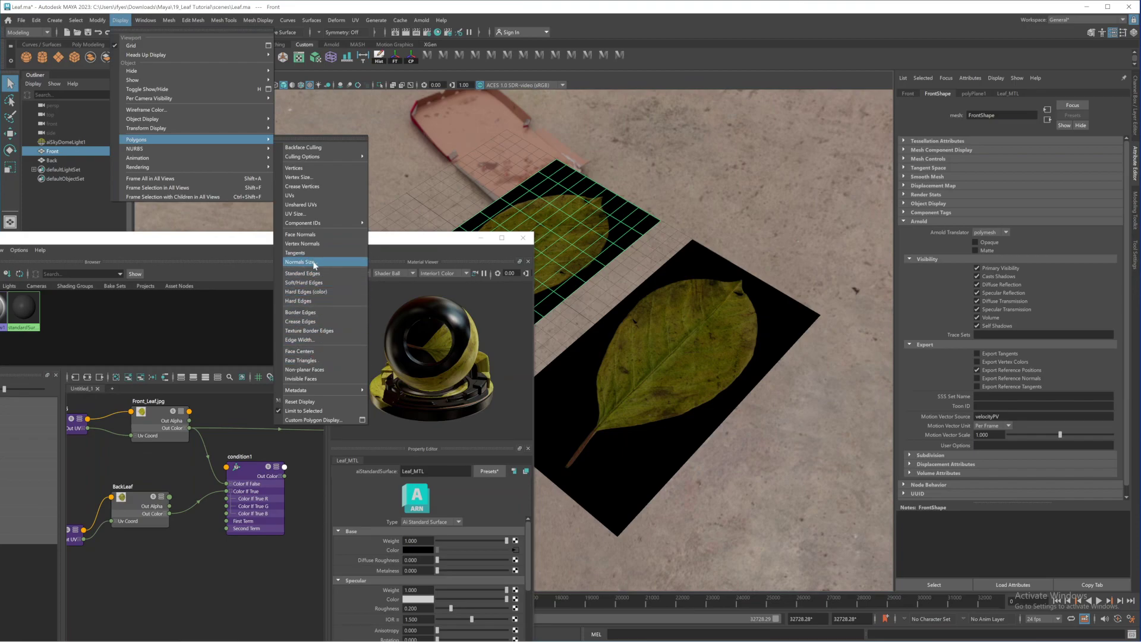
click(311, 236)
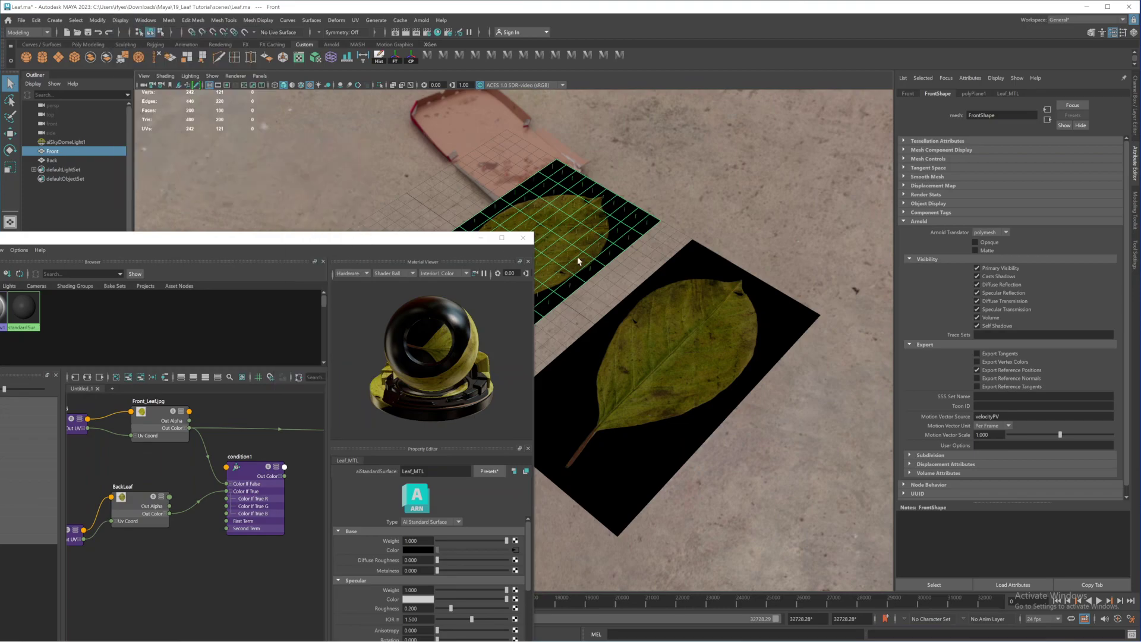
alt+middle_drag(615, 234, 682, 241)
alt+drag(683, 240, 716, 221)
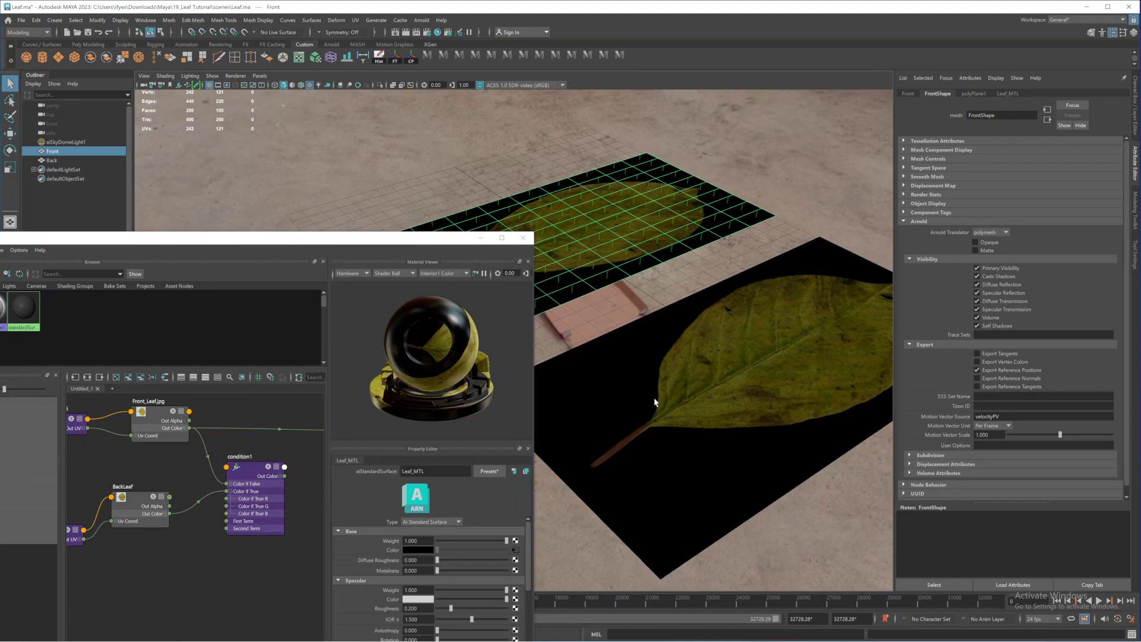
Inspect the two leaf planes from below and above to compare their front and back sides
alt+drag(696, 403, 683, 254)
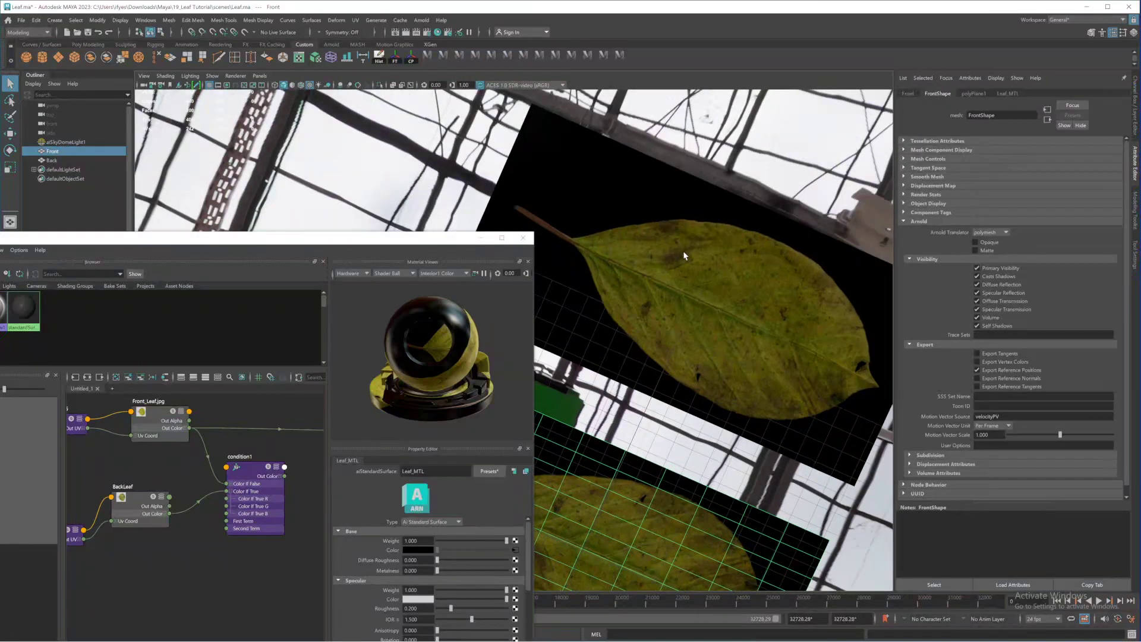
click(683, 255)
alt+drag(652, 209, 670, 283)
click(669, 293)
alt+drag(704, 375, 269, 168)
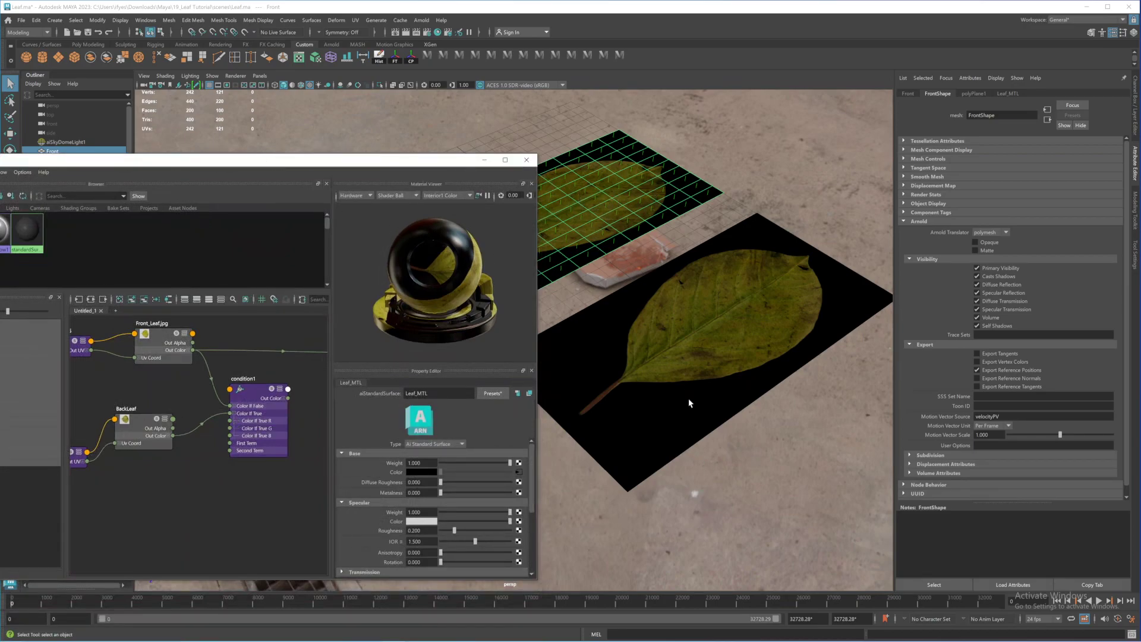
Connect the condition node's Out Color to the Base Color of Leaf_MTL, replacing the direct Front_Leaf.jpg connection
drag(248, 388, 240, 397)
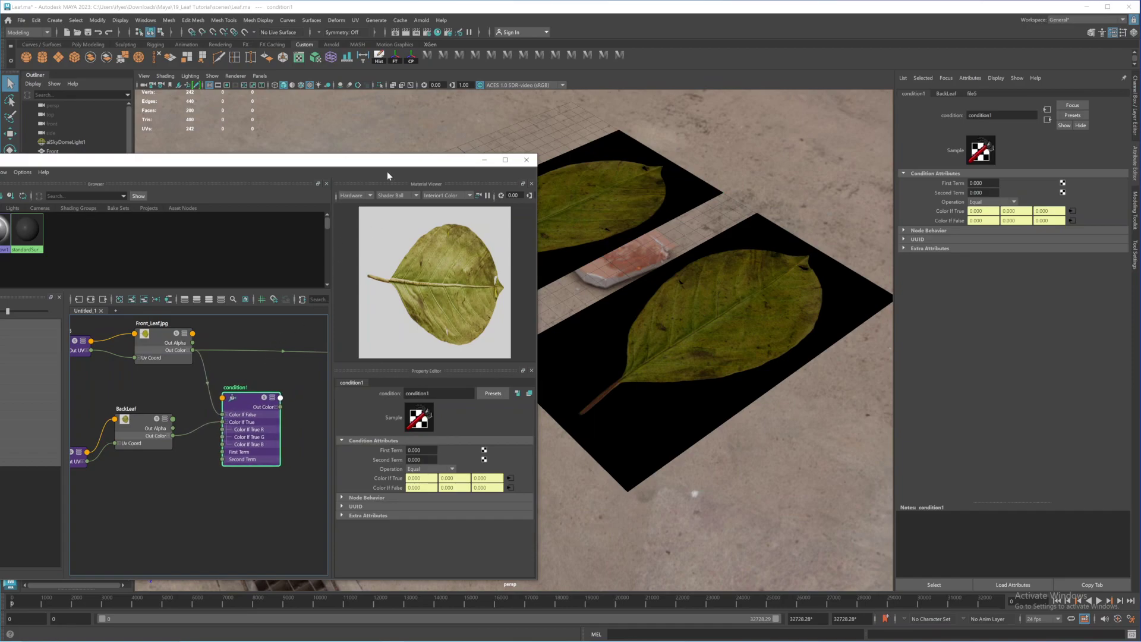
drag(395, 160, 403, 157)
alt+middle_drag(259, 433, 227, 435)
scroll(199, 414, down, 5)
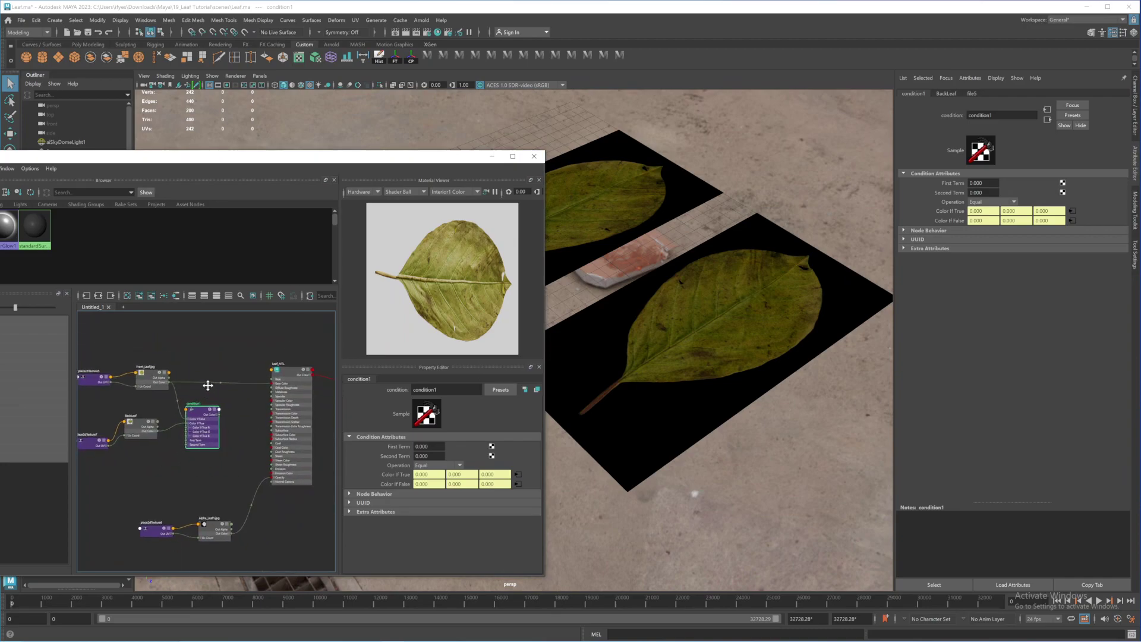
scroll(190, 392, up, 5)
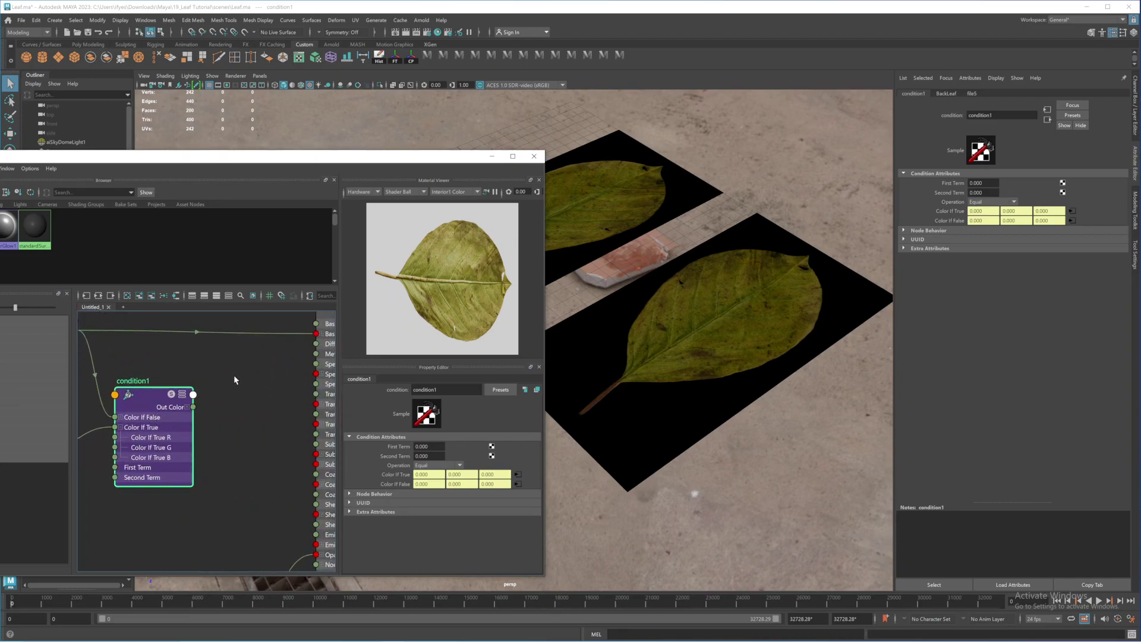
alt+middle_drag(234, 378, 219, 403)
scroll(229, 403, down, 3)
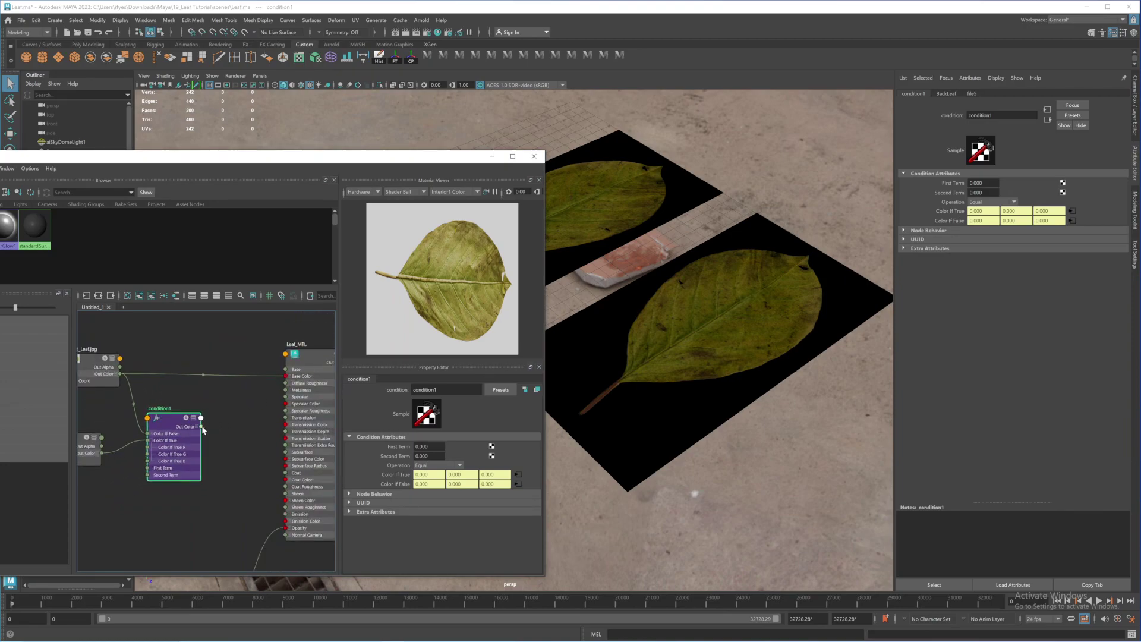
drag(201, 428, 286, 378)
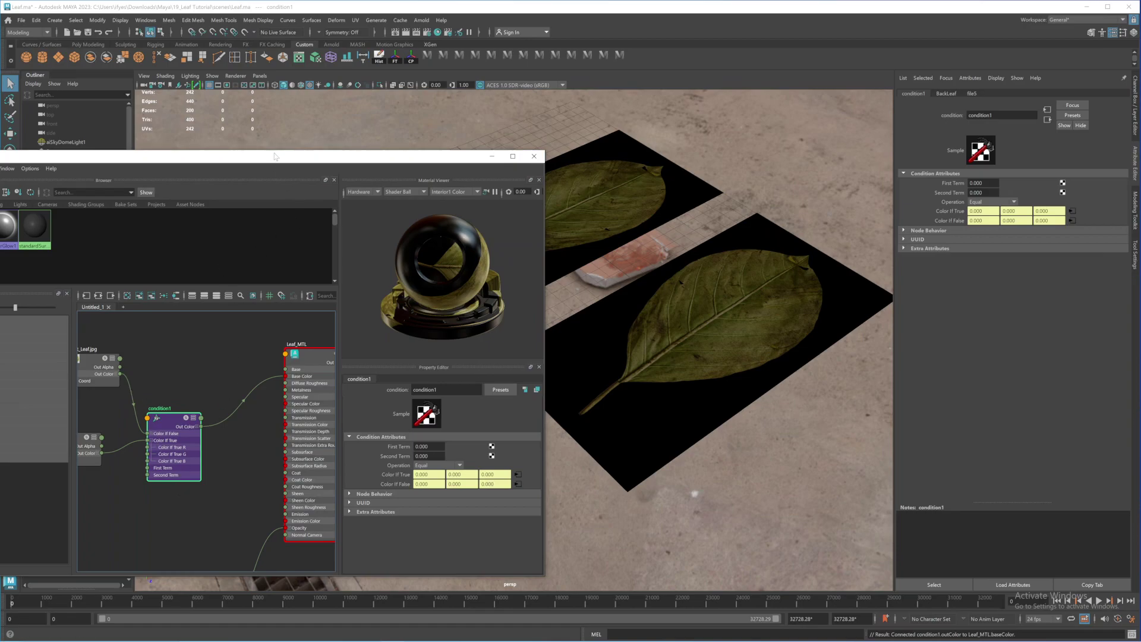
Add a samplerInfo node to the Leaf_MTL network and place it below the condition node, clear of the textures
drag(278, 161, 375, 117)
drag(252, 113, 328, 92)
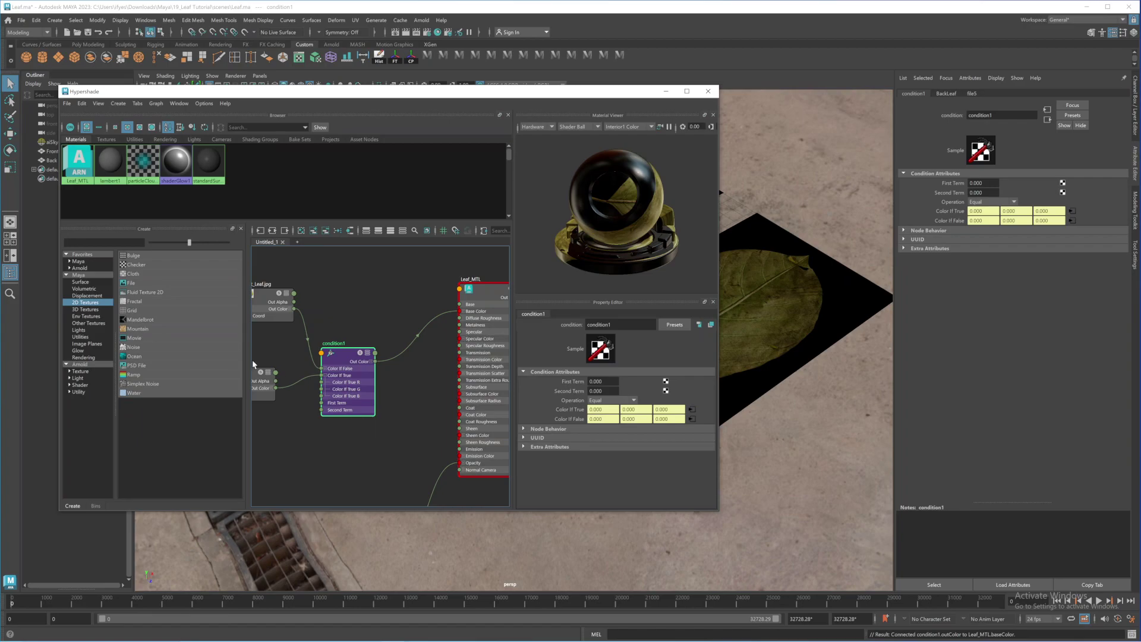
click(331, 290)
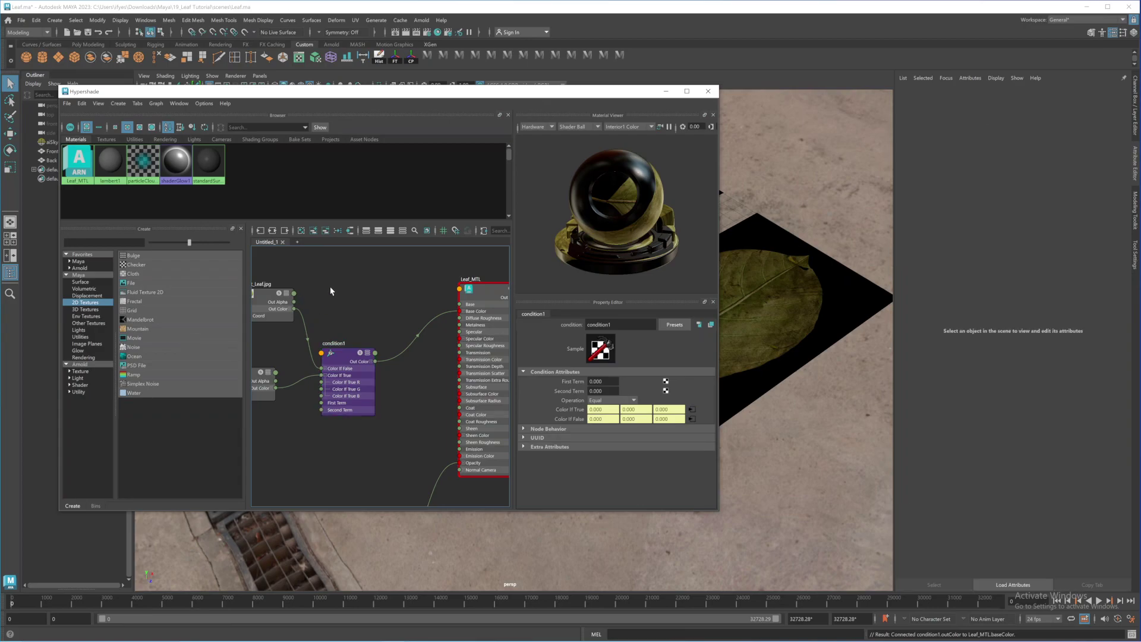
key(a)
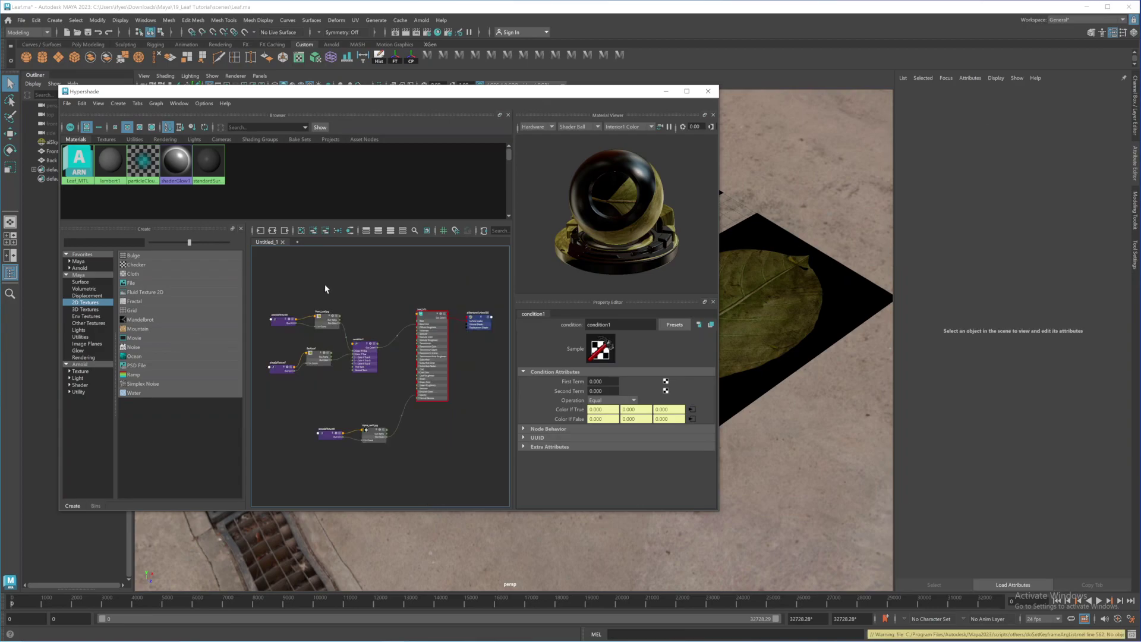
double_click(328, 311)
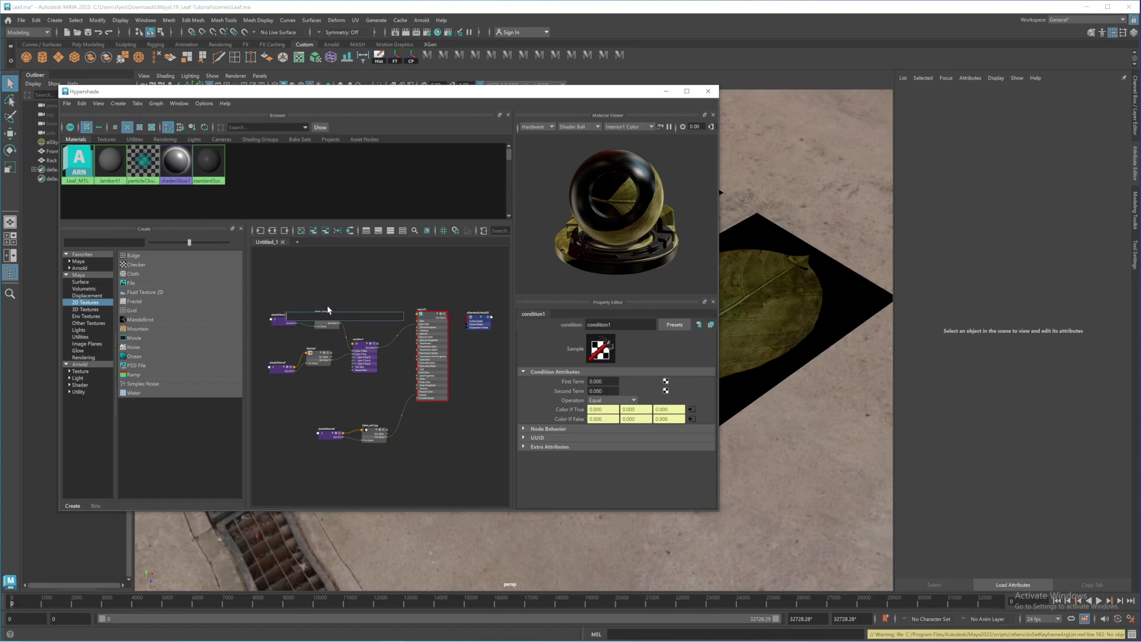
text(sampl)
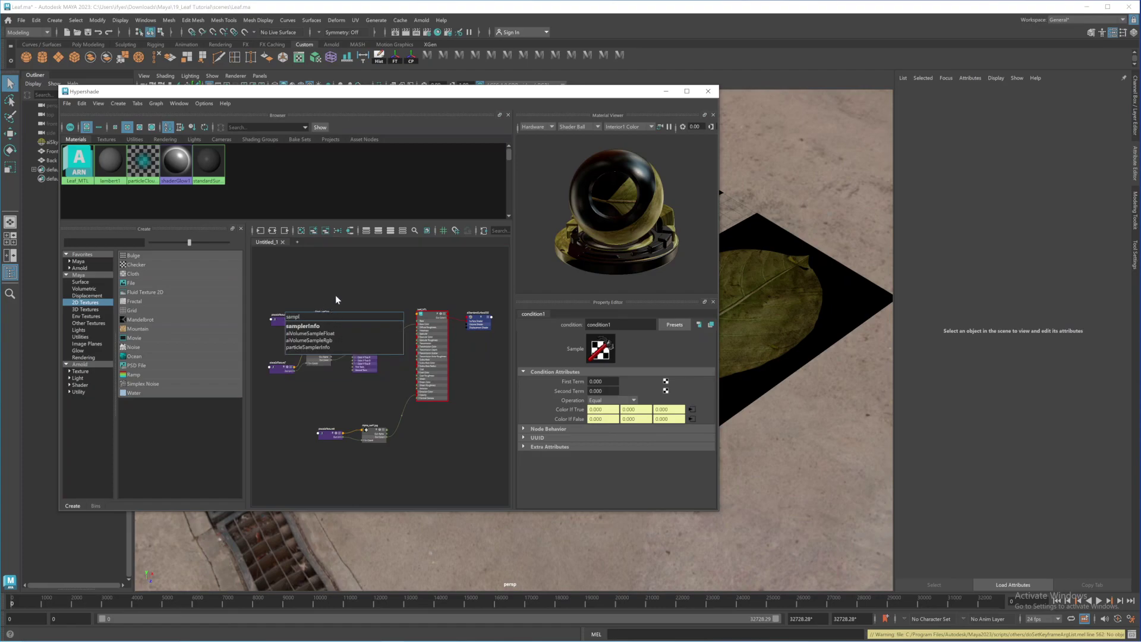
click(310, 326)
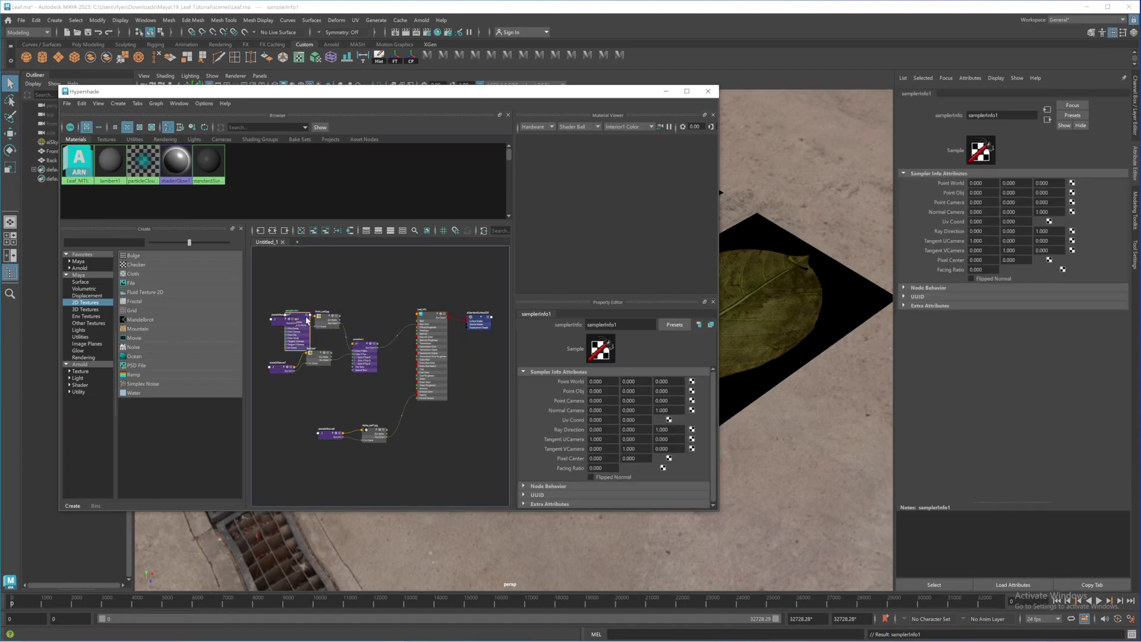
drag(301, 320, 368, 324)
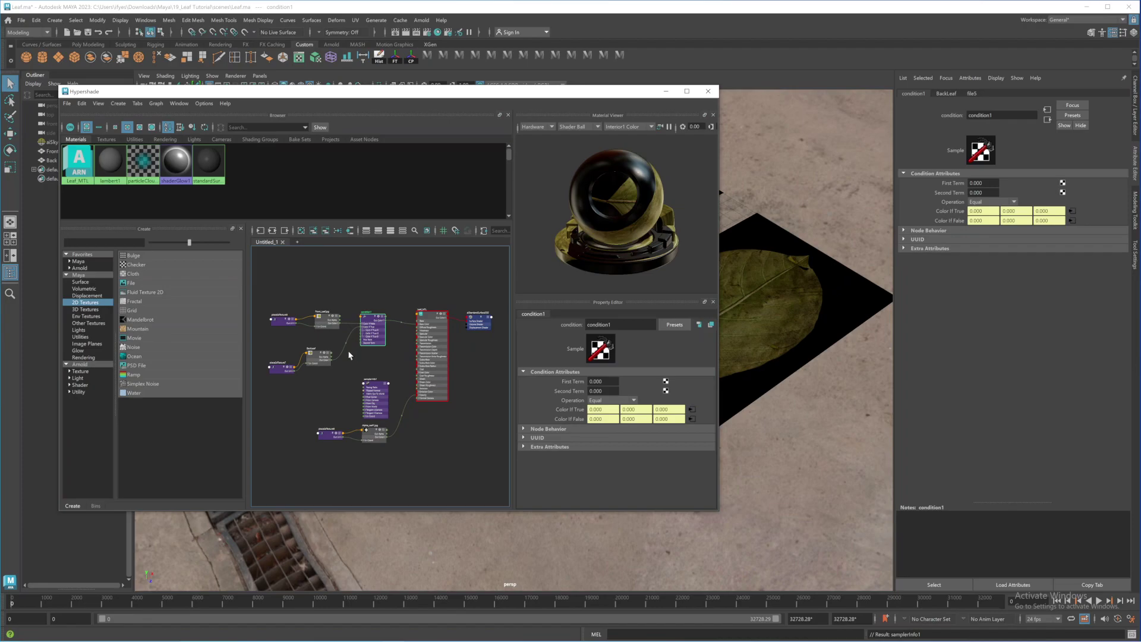
Expand the samplerInfo node to its full list of output attributes and position it beneath the BackLeaf texture
click(376, 387)
scroll(381, 389, up, 6)
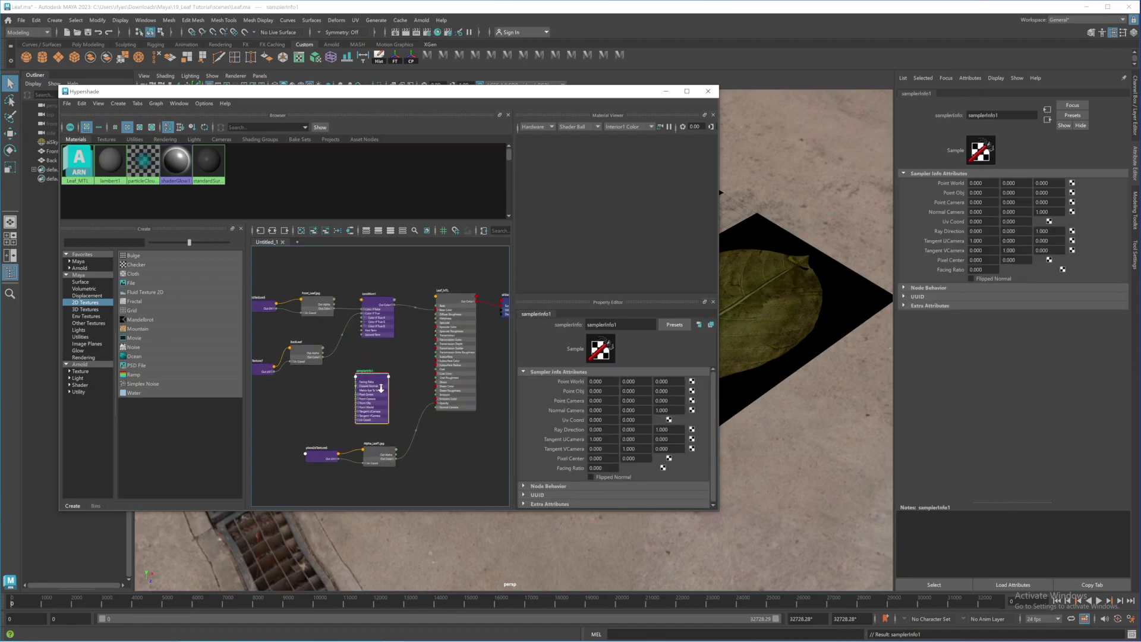
scroll(401, 393, down, 4)
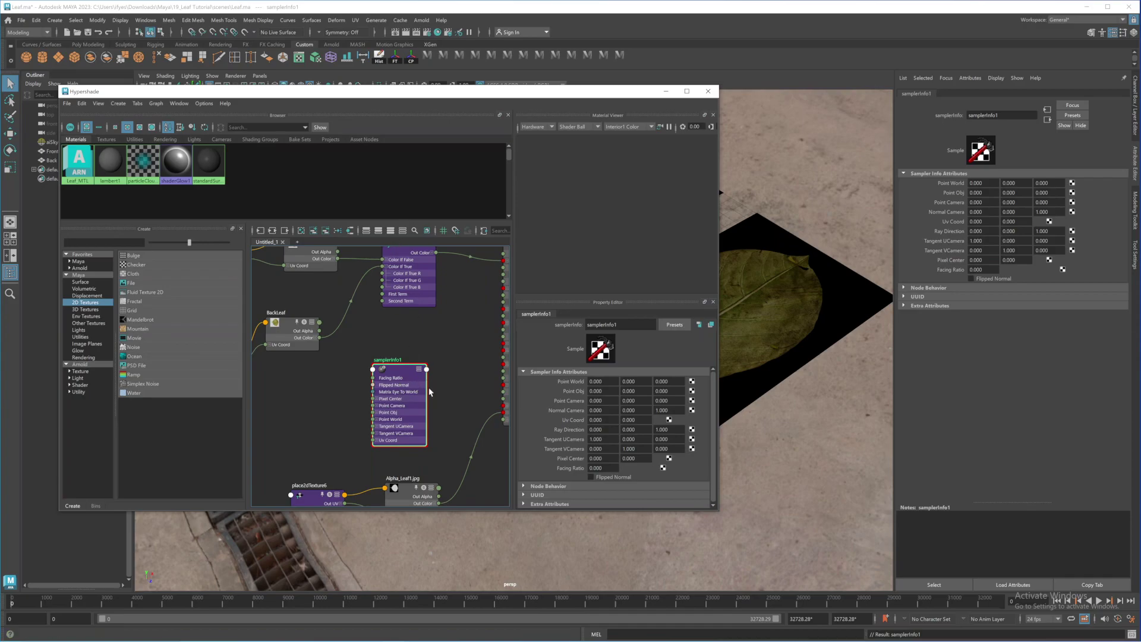
click(380, 231)
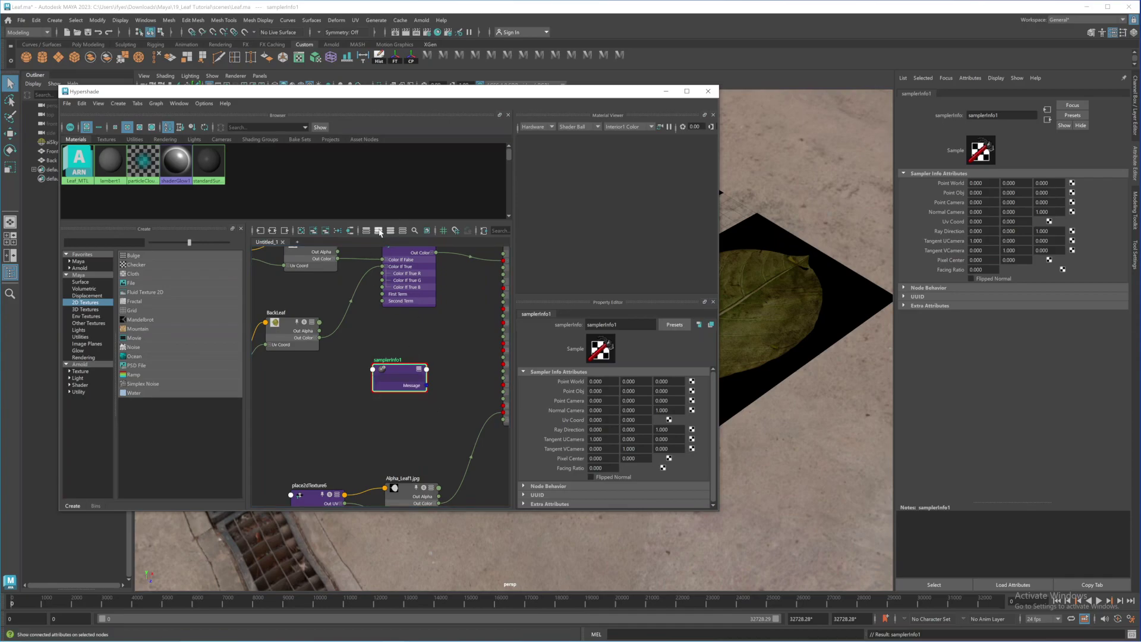
click(390, 231)
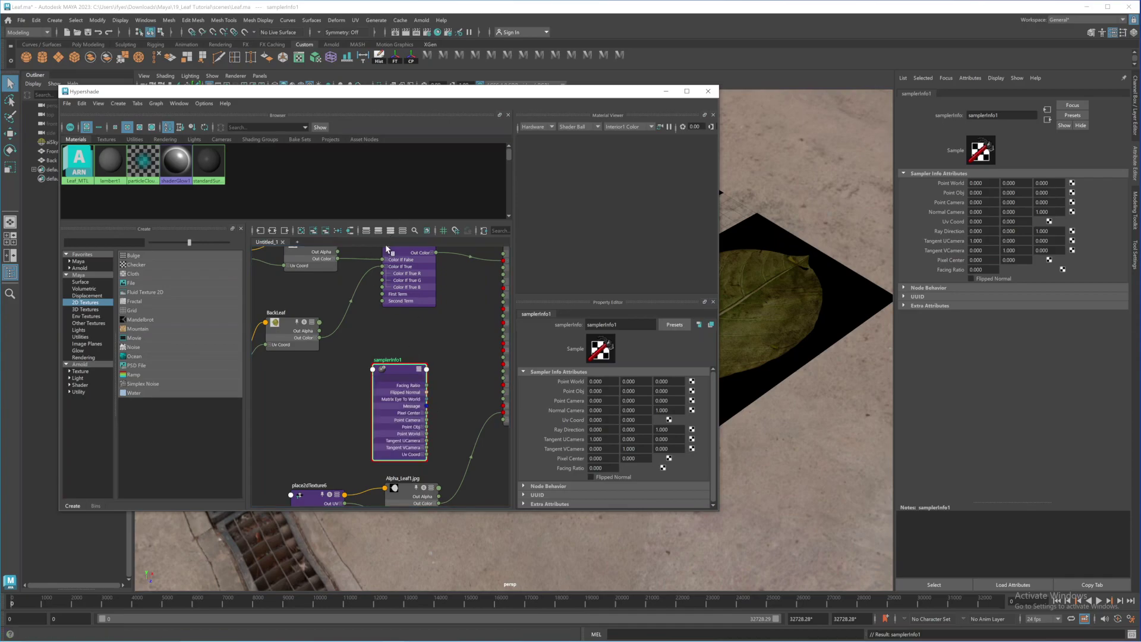
drag(402, 371, 362, 366)
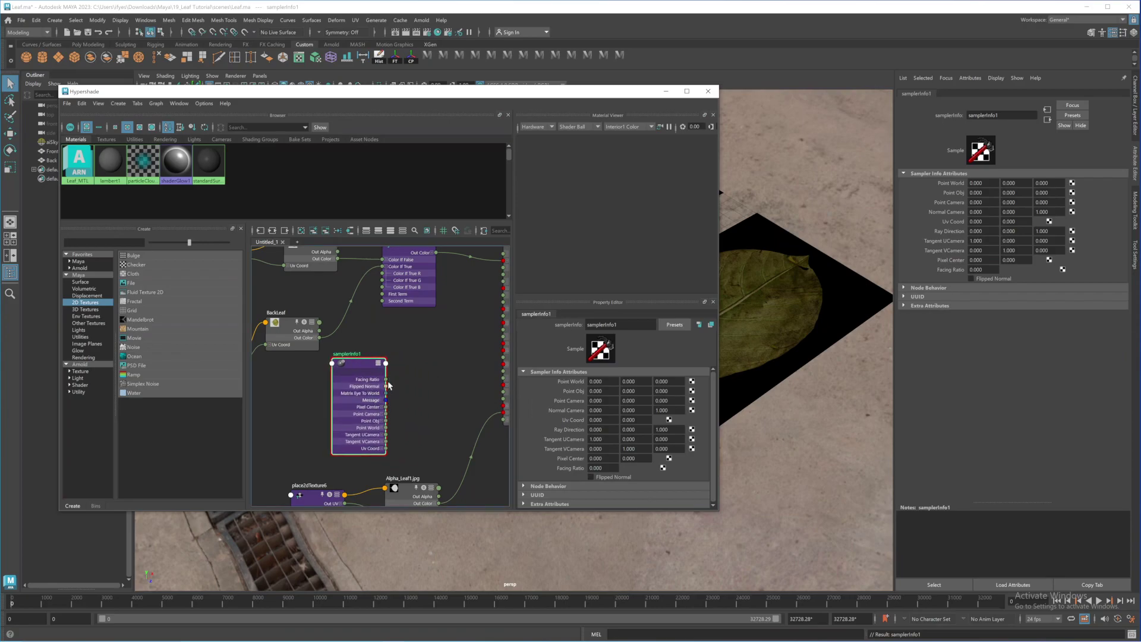
Connect the samplerInfo node's Flipped Normal output to the condition node's First Term
drag(406, 256, 442, 295)
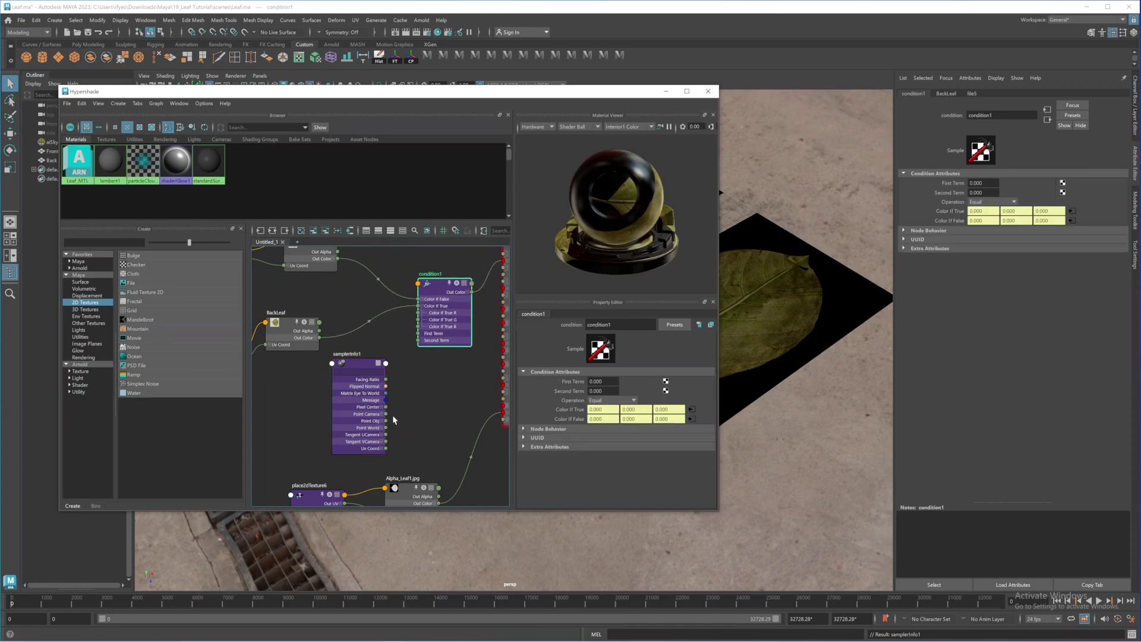
scroll(321, 404, up, 1)
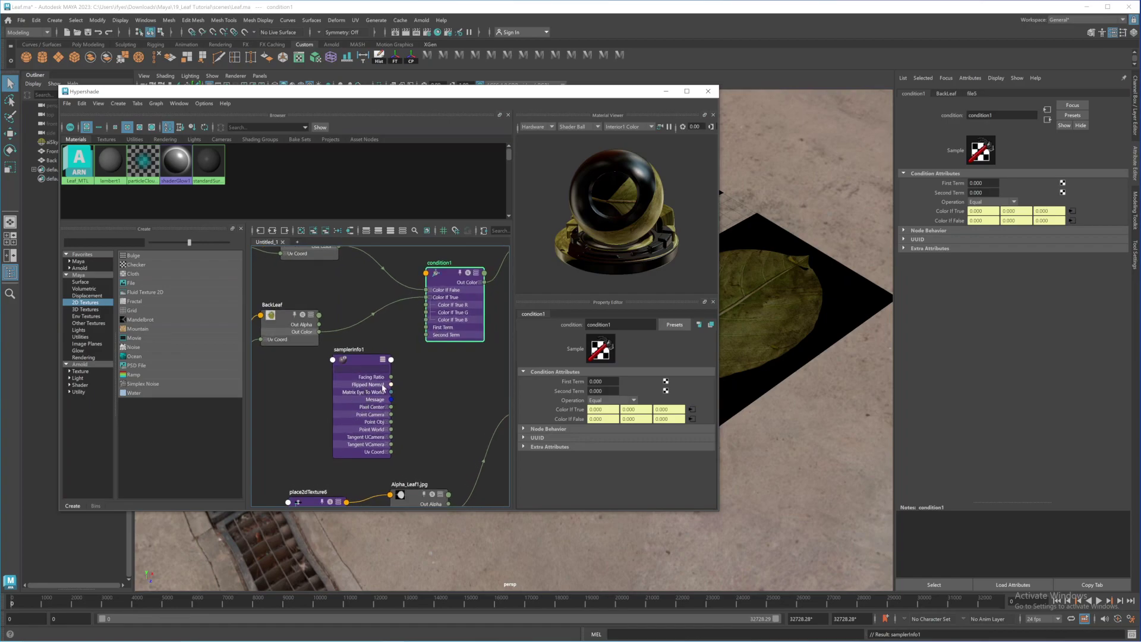
drag(391, 386, 425, 328)
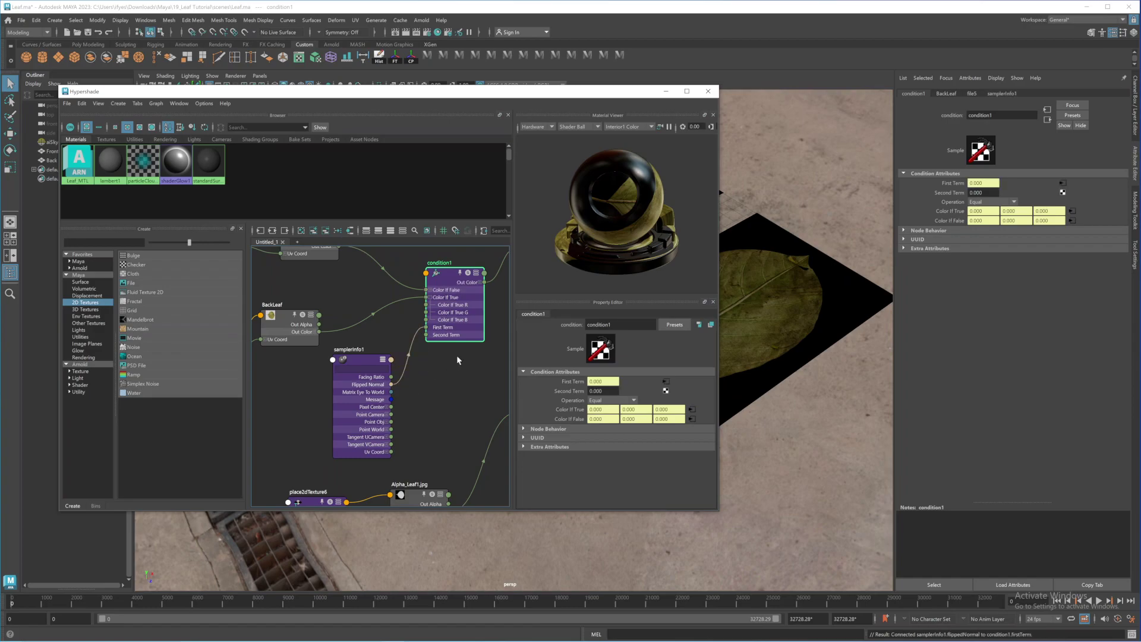
Render both leaf planes in the Arnold RenderView and check which texture each side shows
drag(591, 93, 342, 171)
alt+right_drag(693, 305, 668, 294)
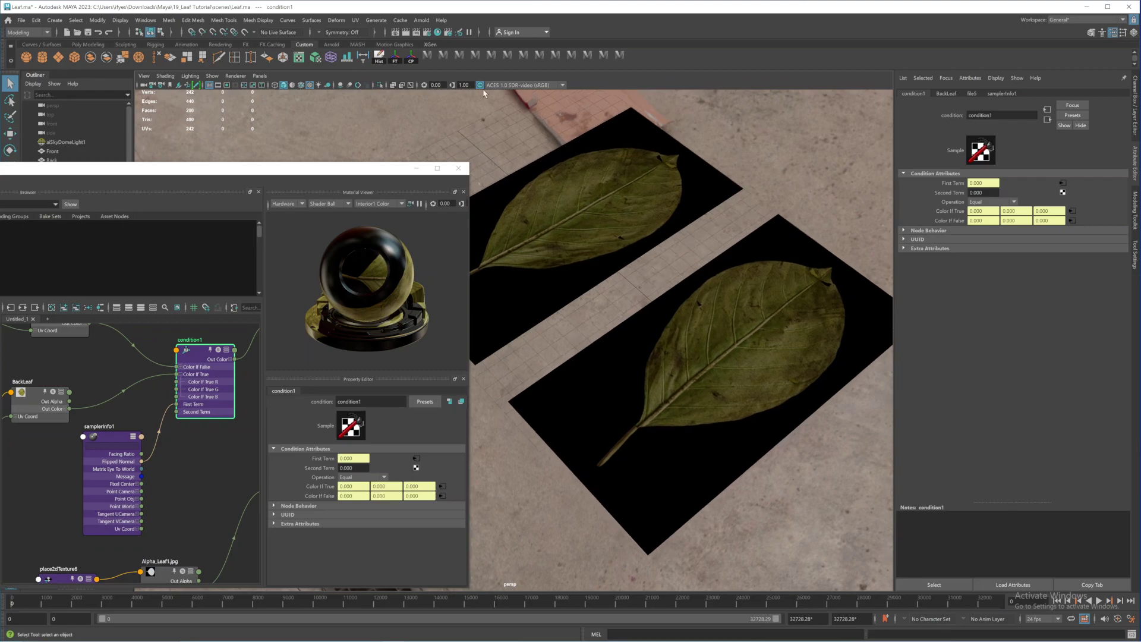
click(421, 20)
click(427, 37)
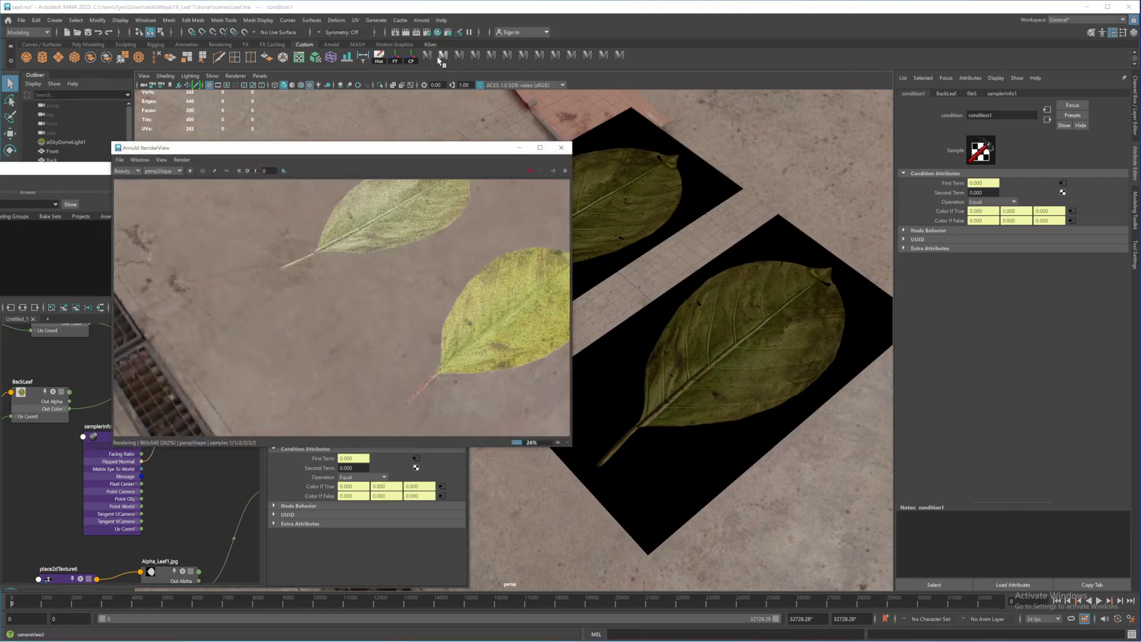
middle_drag(445, 252, 359, 274)
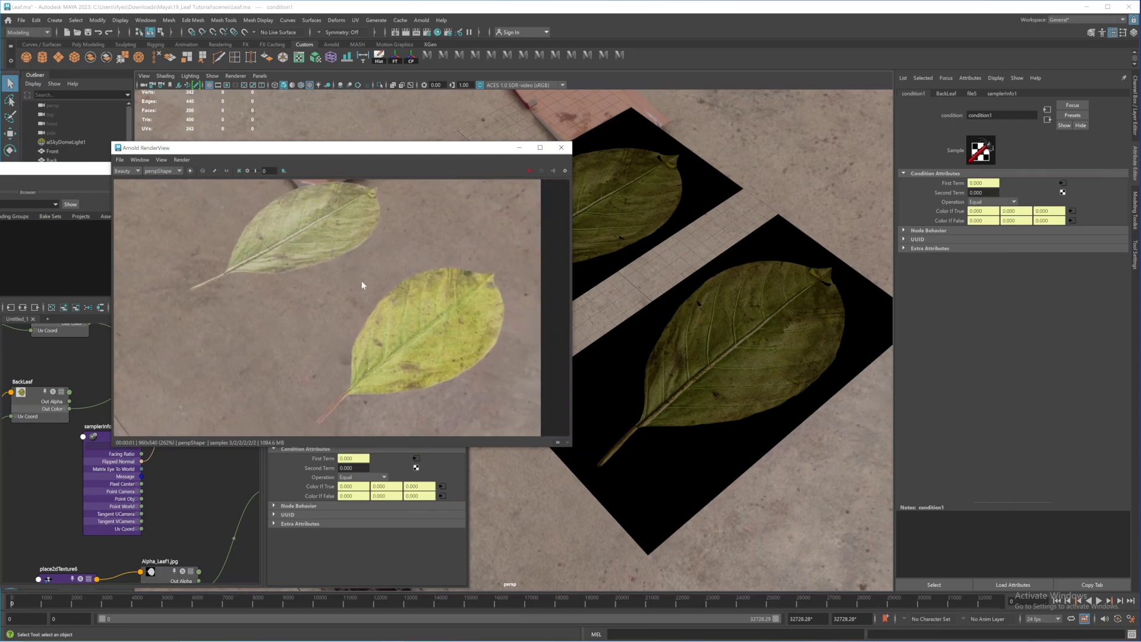
Swap the condition inputs: Front_Leaf.jpg's Out Color to Color If True, BackLeaf's Out Color to Color If False
drag(277, 148, 441, 138)
alt+middle_drag(92, 347, 95, 380)
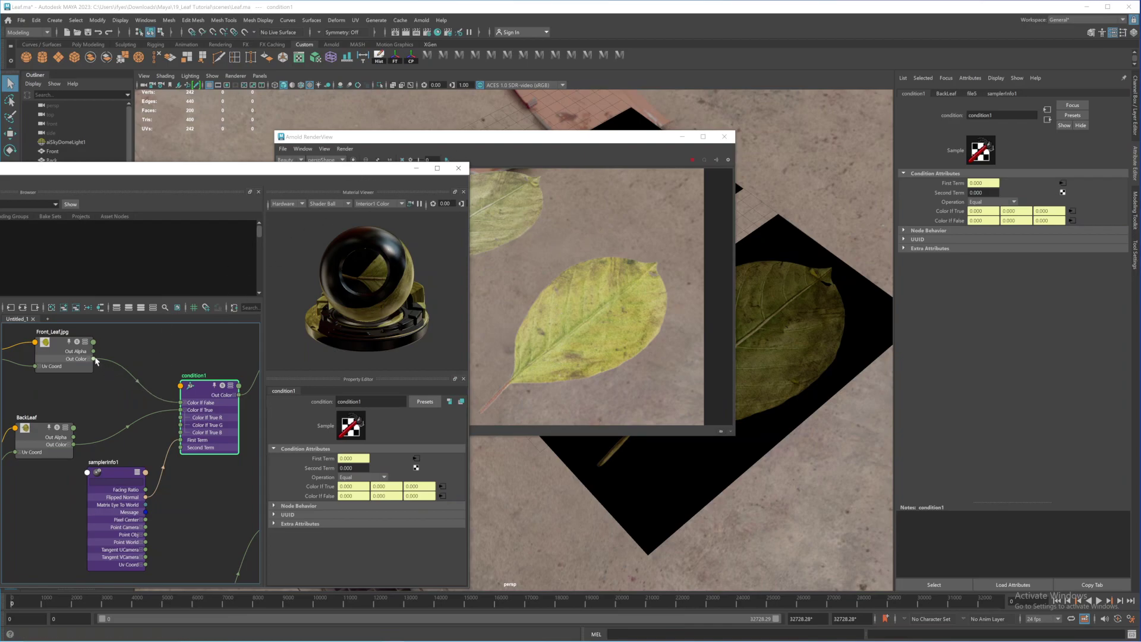
drag(152, 382, 149, 423)
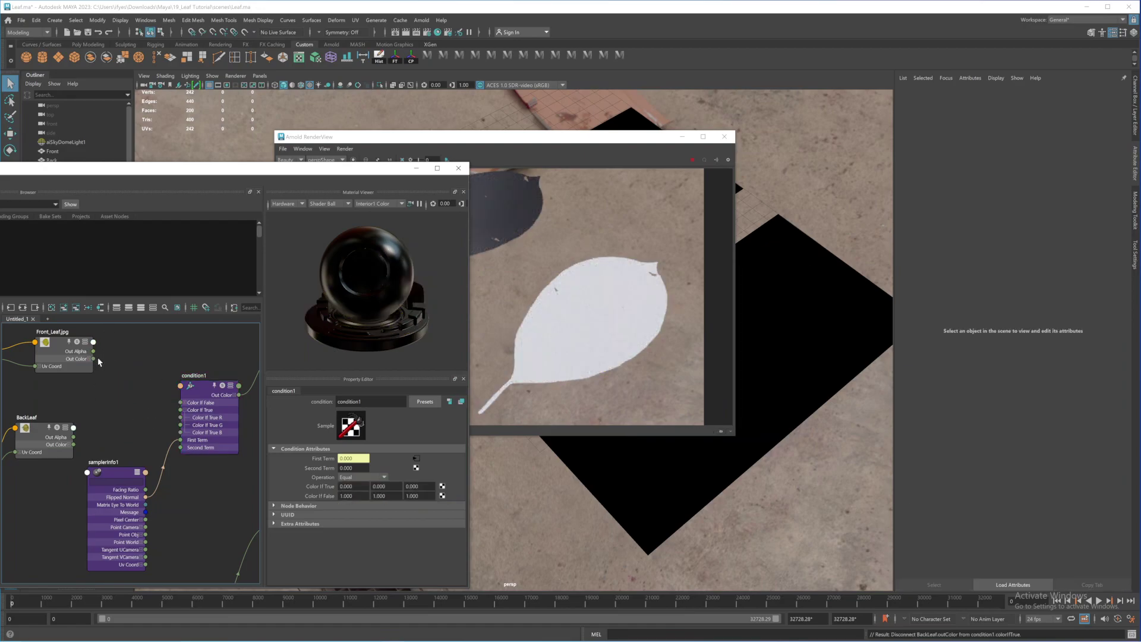
drag(93, 359, 180, 410)
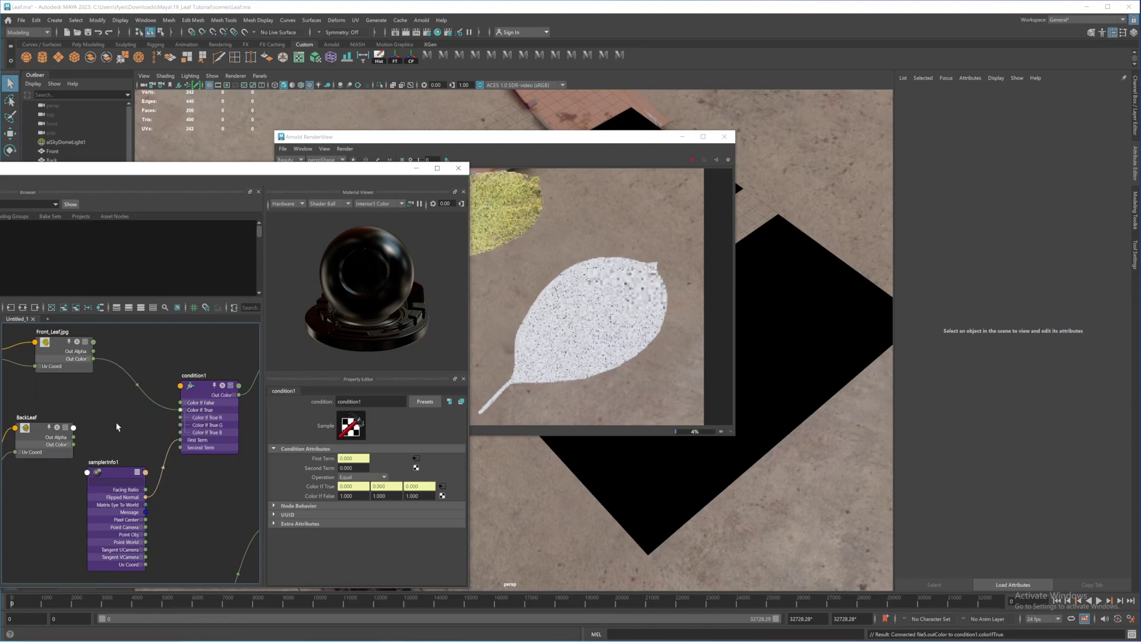
drag(89, 444, 181, 402)
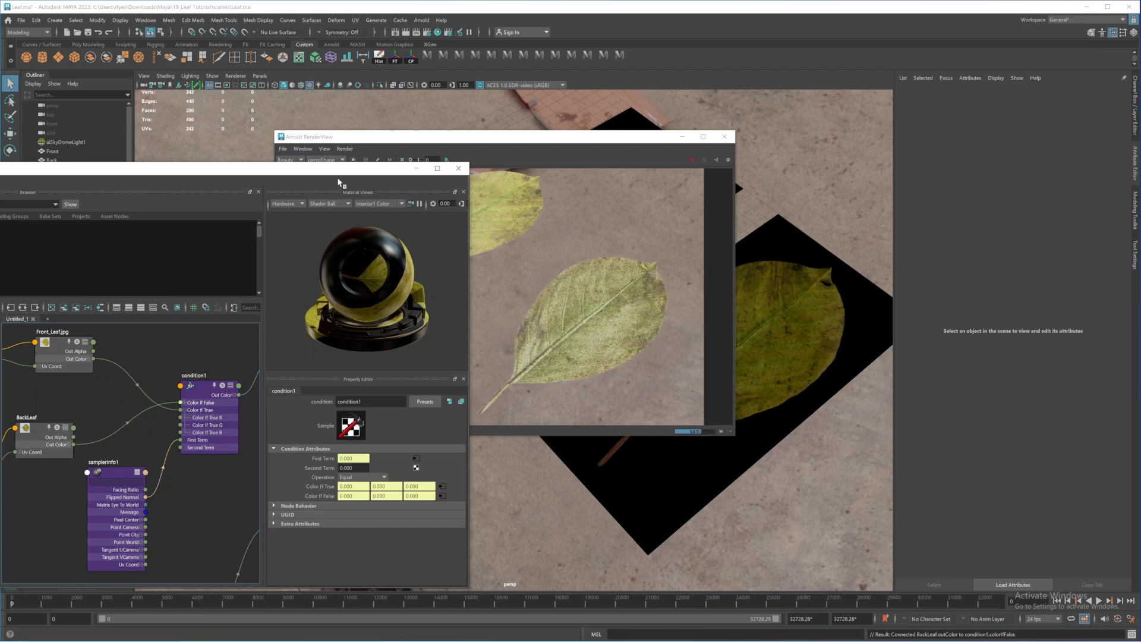
Examine the updated Arnold render of both leaves from several camera angles to check the front and back textures
drag(344, 171, 240, 178)
drag(525, 140, 540, 138)
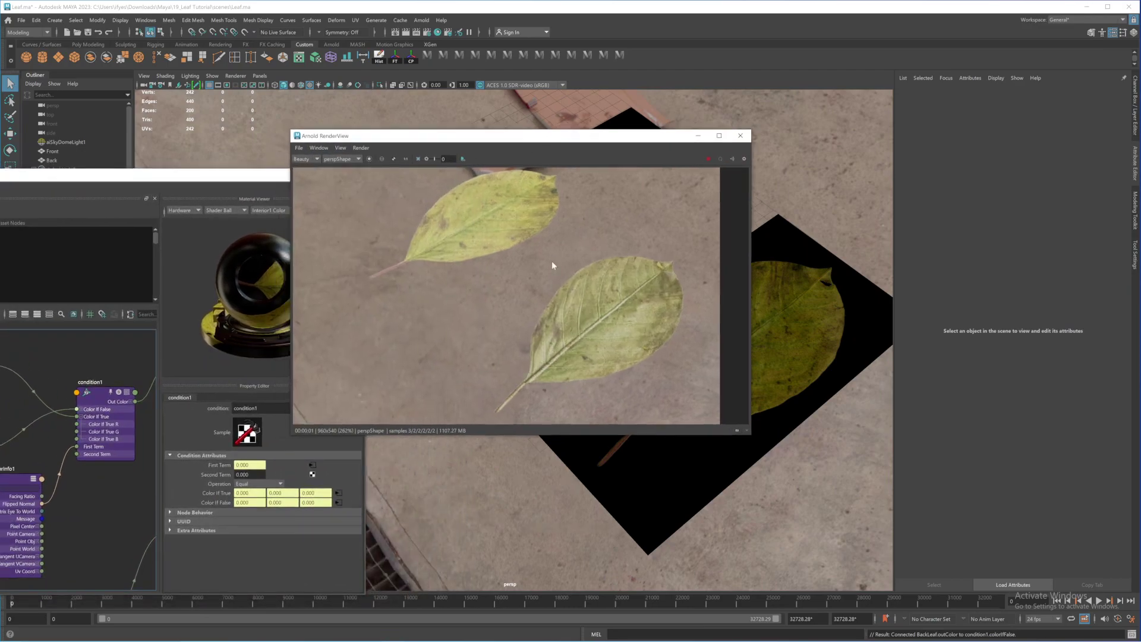
scroll(547, 313, down, 2)
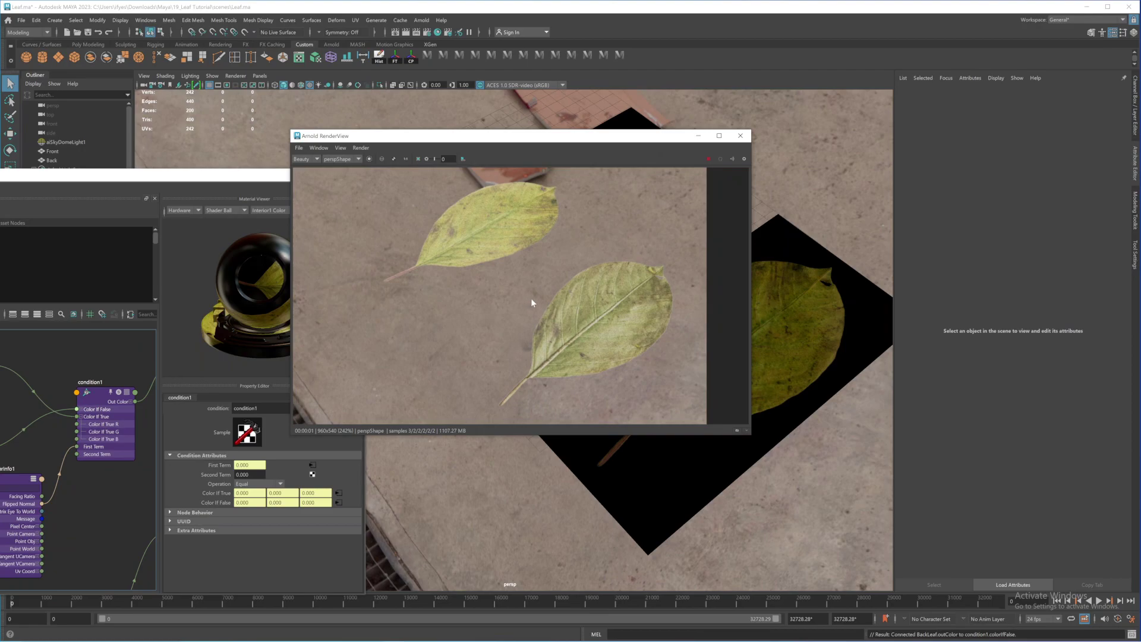
scroll(505, 279, up, 1)
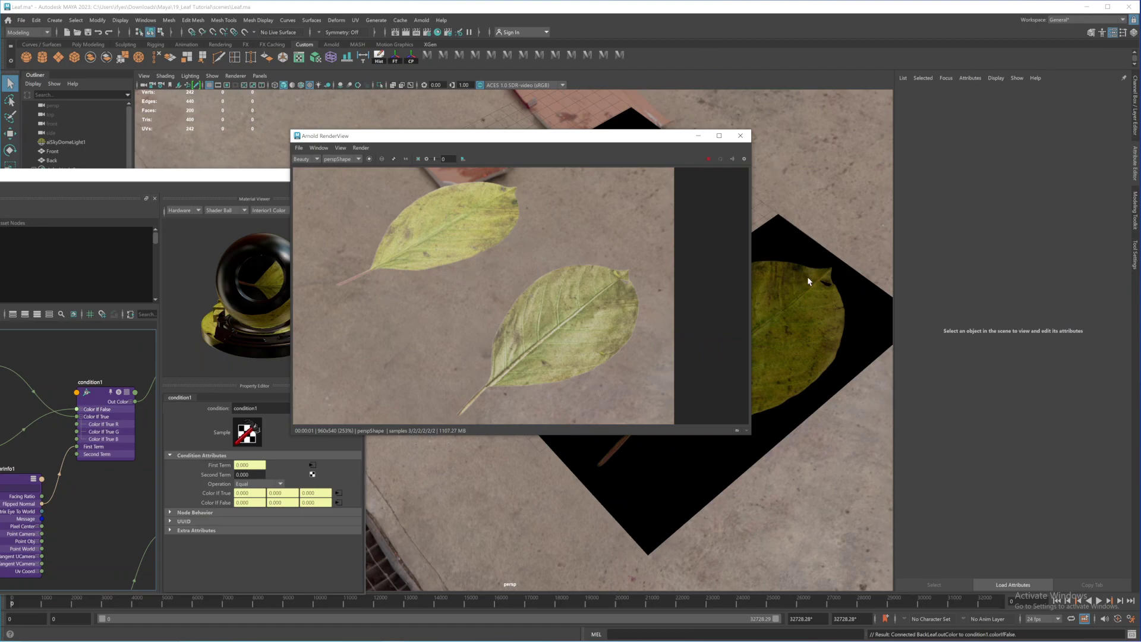
drag(646, 137, 418, 190)
alt+drag(674, 211, 657, 310)
alt+right_drag(658, 310, 670, 327)
mouse_move(670, 327)
alt+mouse_down()
mouse_move(693, 346)
mouse_move(677, 352)
mouse_move(697, 374)
mouse_move(661, 309)
alt+mouse_up()
alt+drag(671, 252, 618, 261)
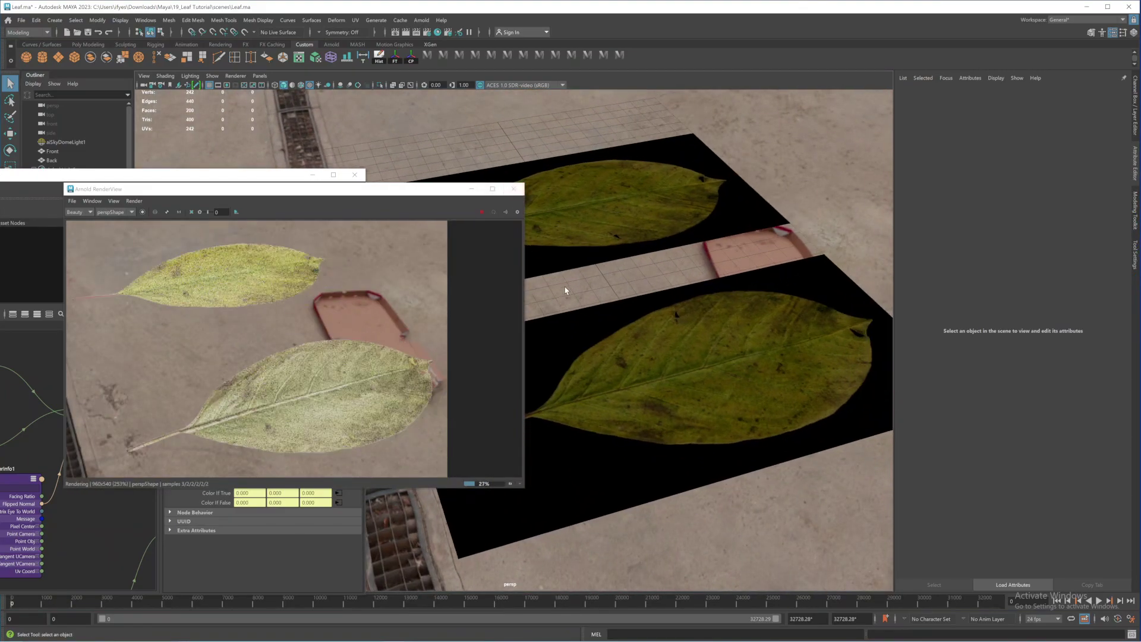
alt+drag(739, 364, 721, 311)
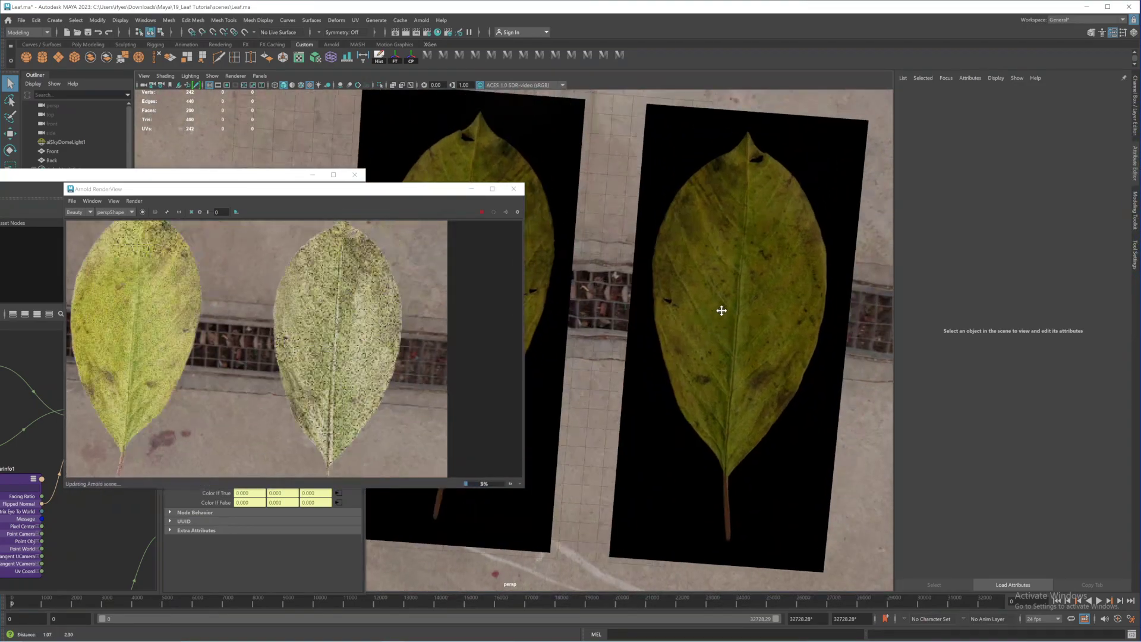
drag(361, 189, 644, 197)
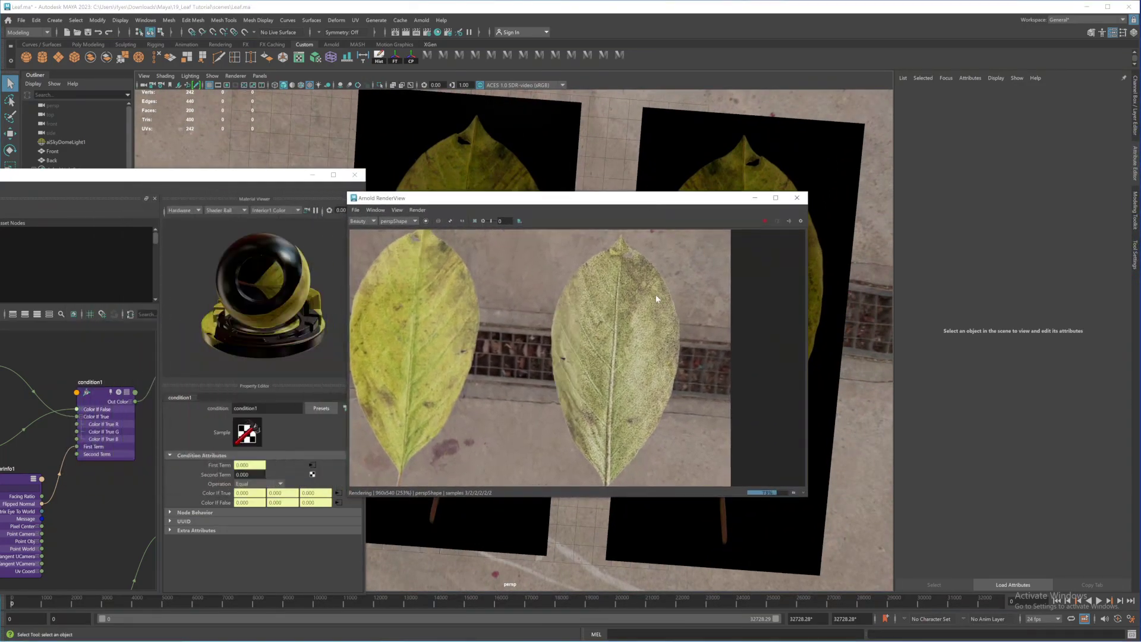